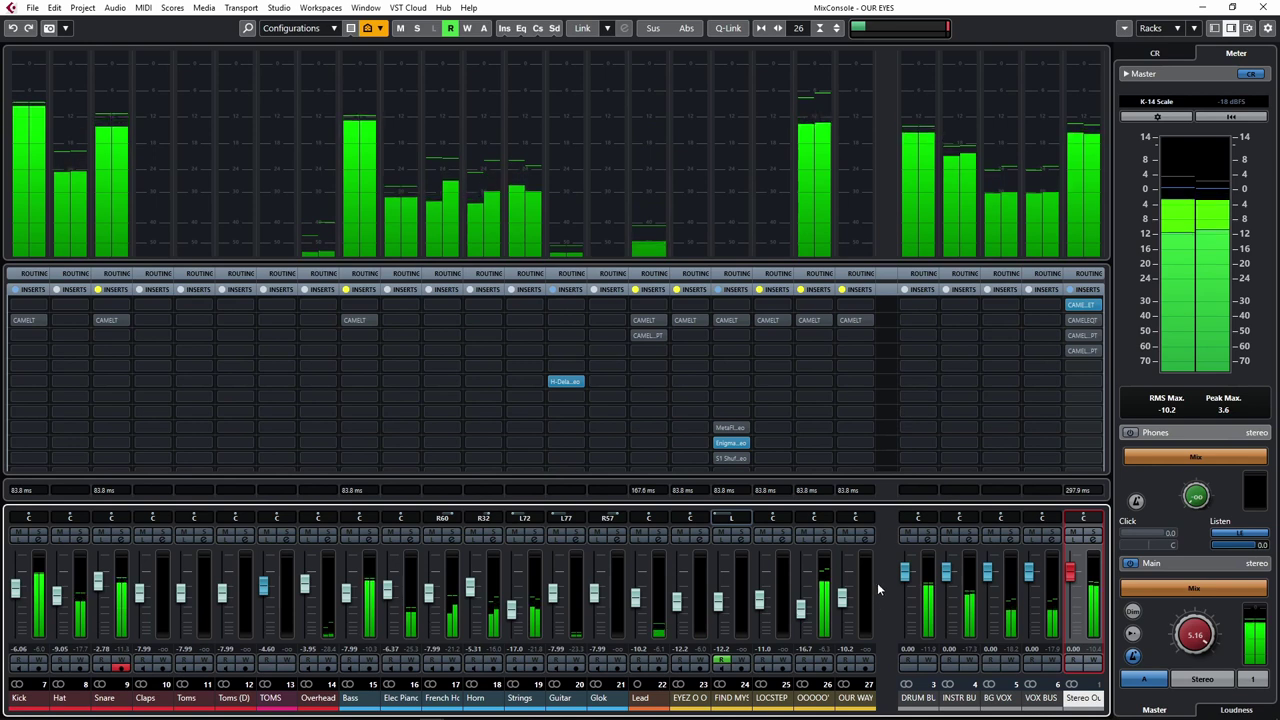
pyautogui.scroll(-1, 810, 593)
pyautogui.scroll(-2, 811, 597)
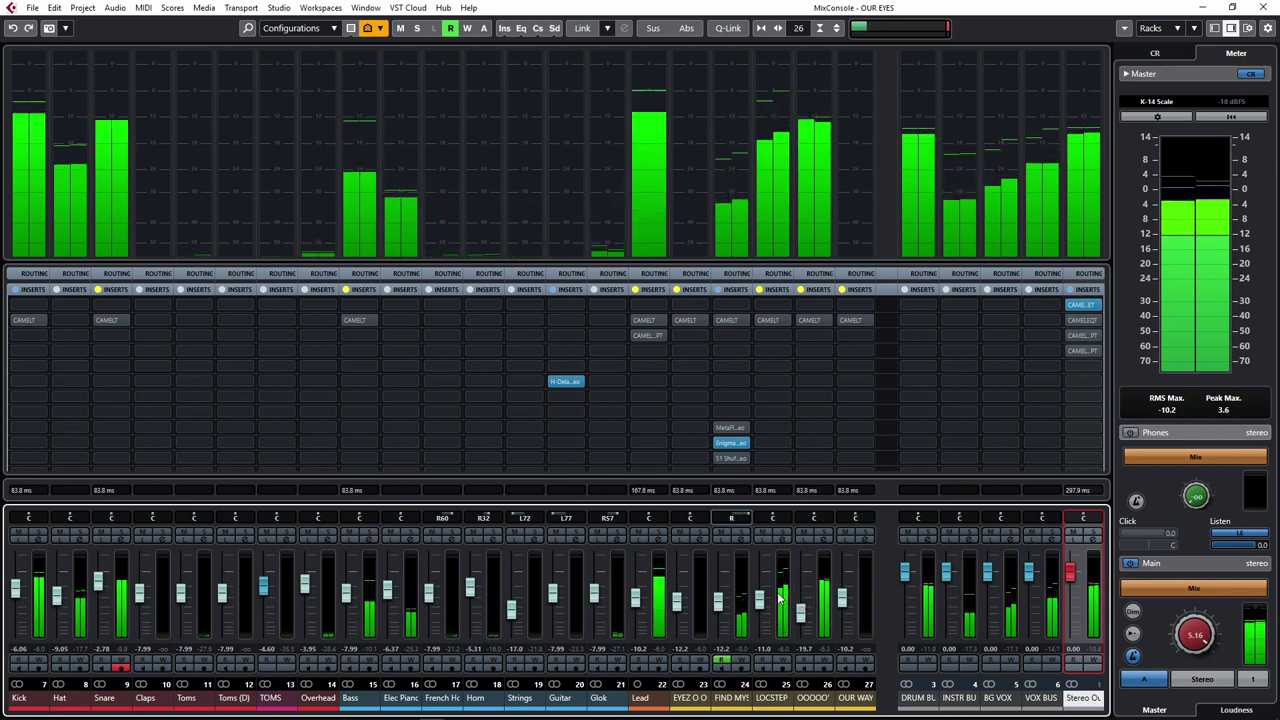
pyautogui.scroll(-2, 766, 591)
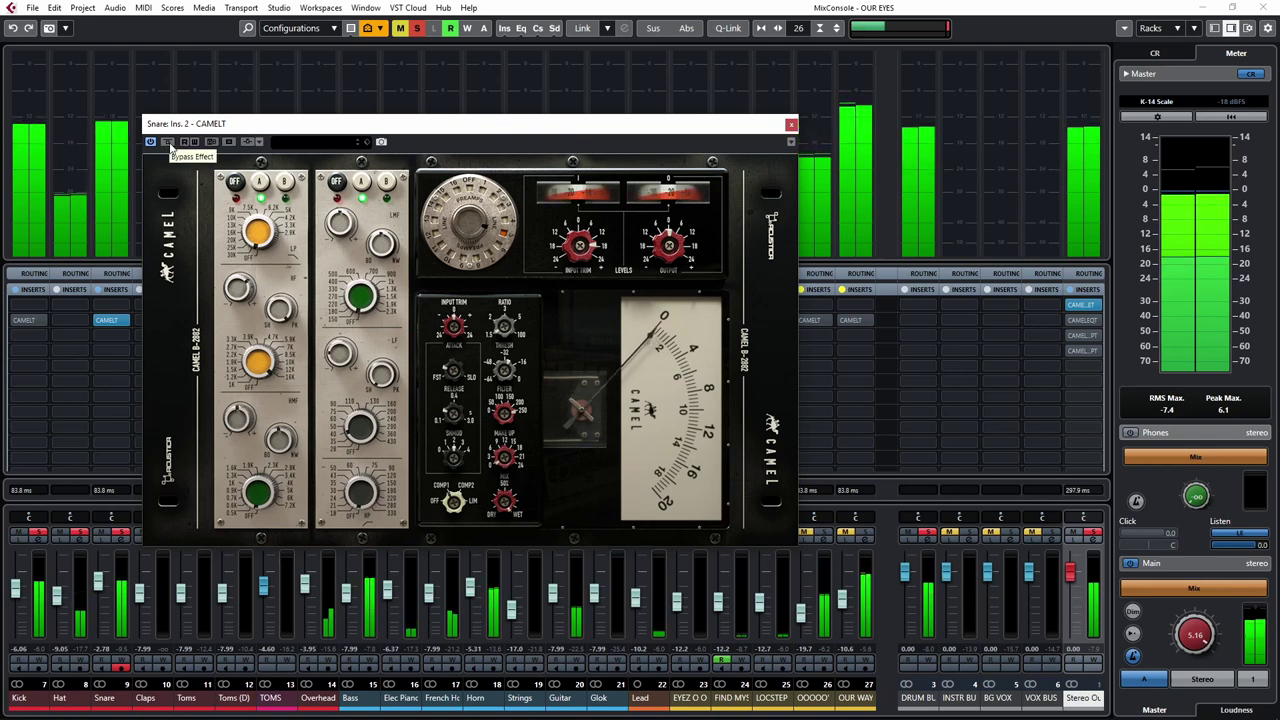
# Compare the Snare with and without its CAMELT insert by toggling the effect's bypass, and close the plug-in editor.
pyautogui.click(168, 142)
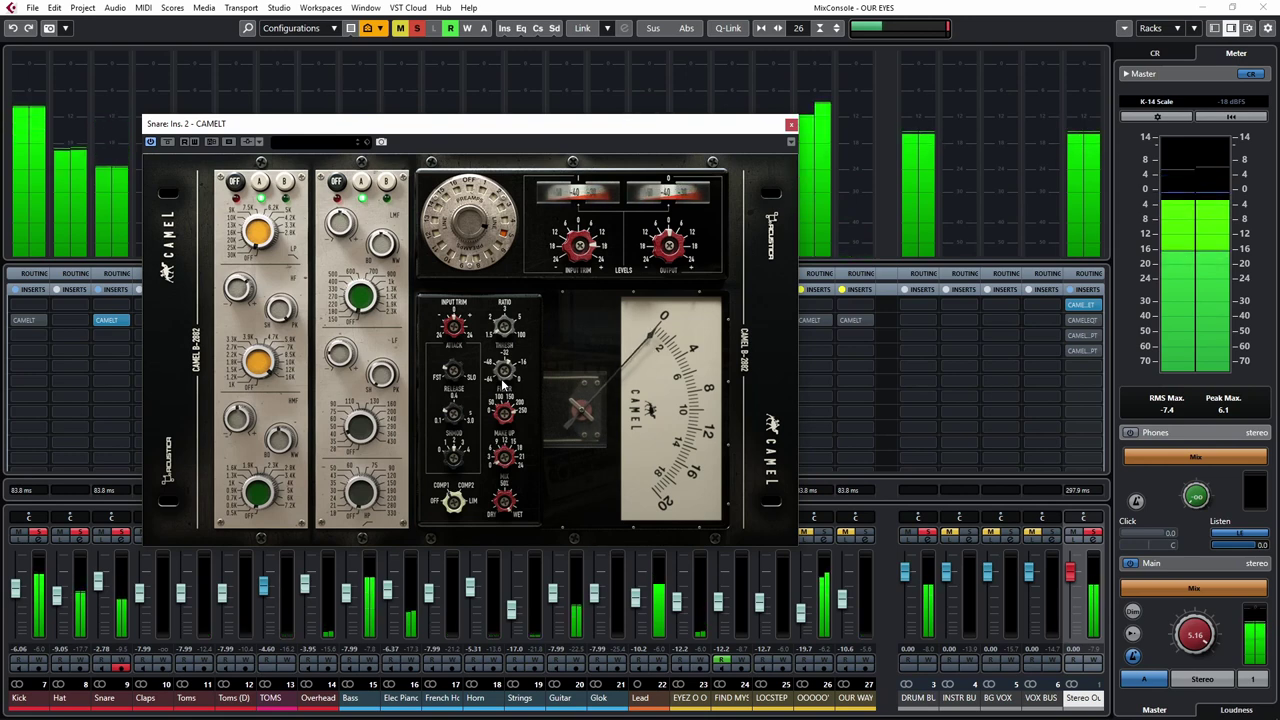
pyautogui.click(791, 127)
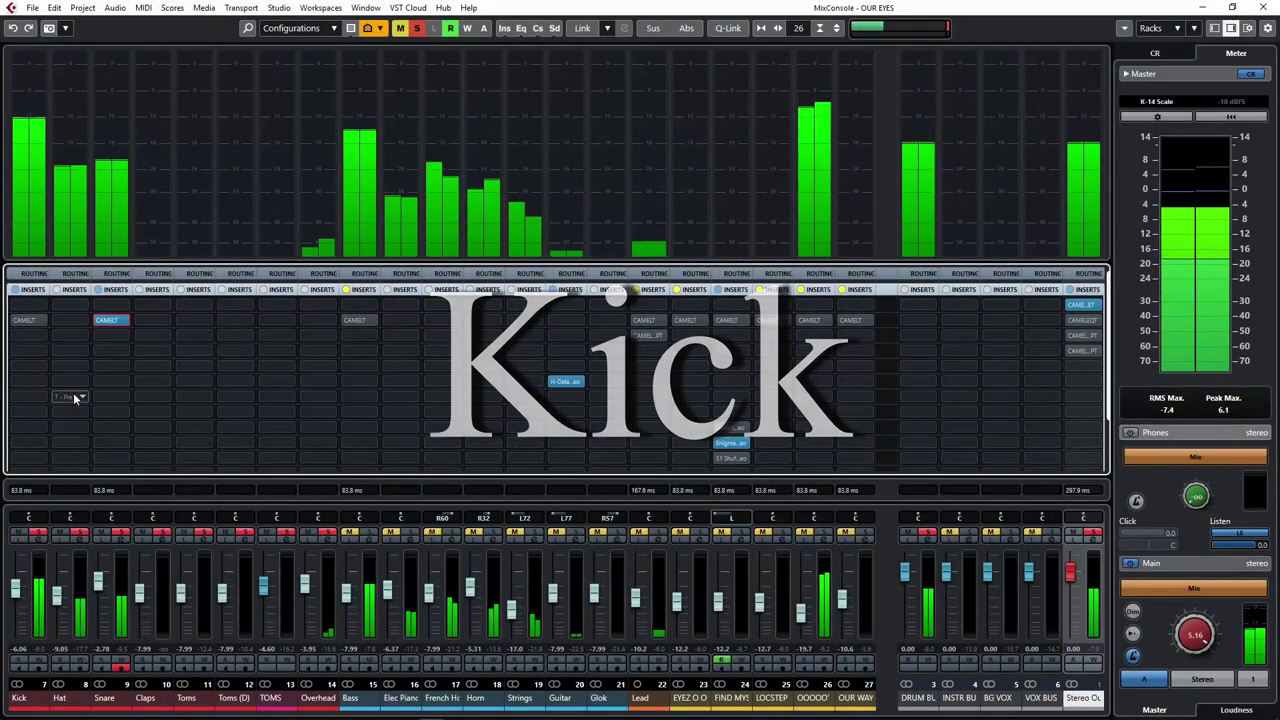
# Activate the Kick's CAMELT insert and view the CAMELCOMPT editor in the Stereo Out's fourth insert slot.
pyautogui.click(25, 321)
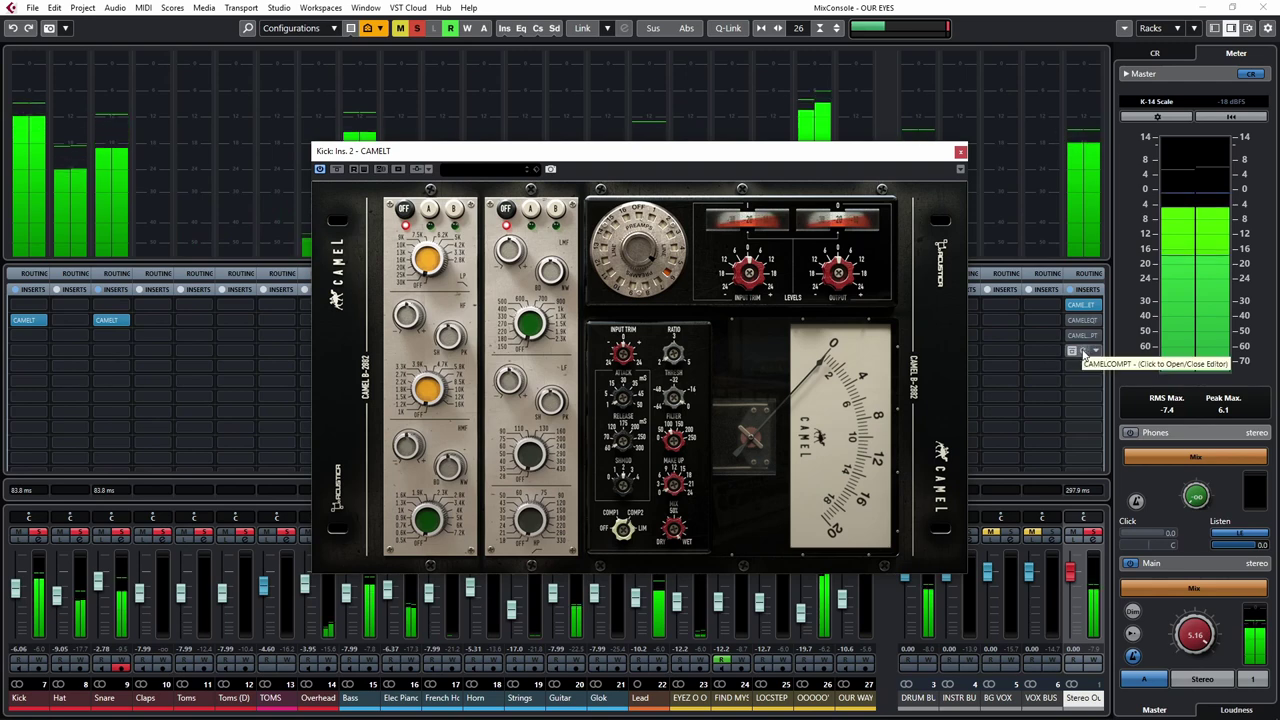
pyautogui.click(1085, 354)
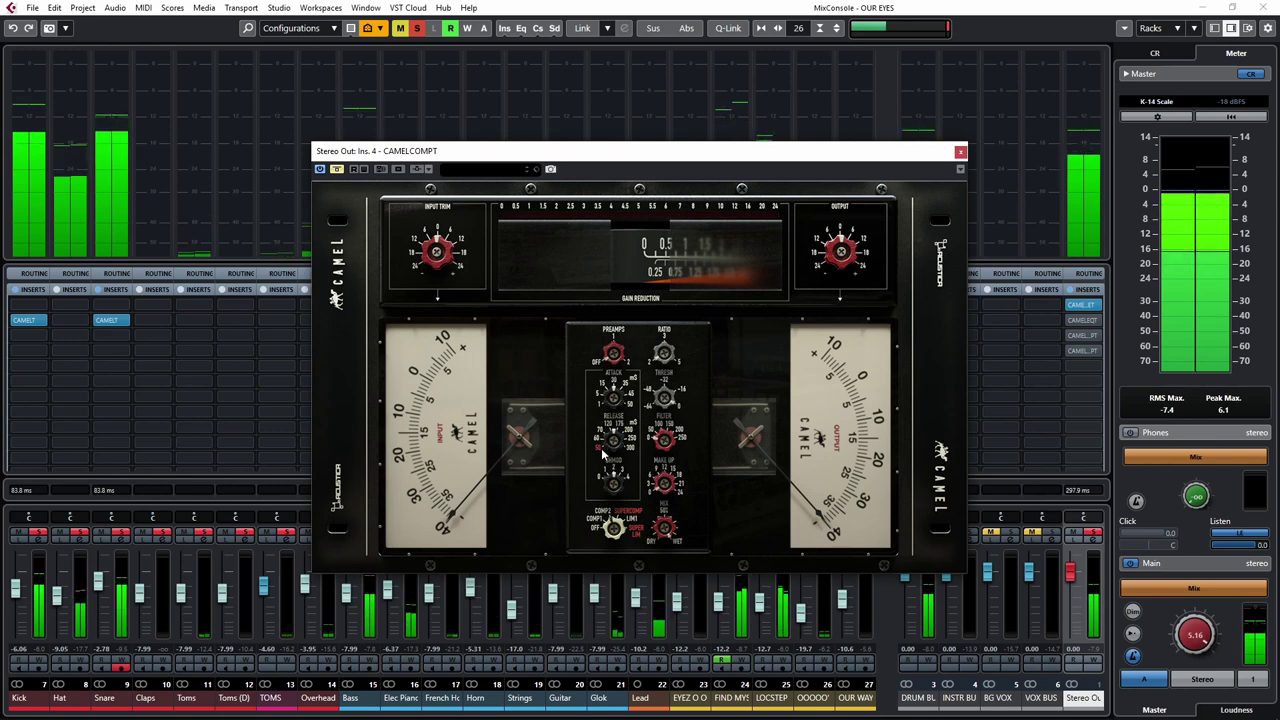
pyautogui.click(959, 153)
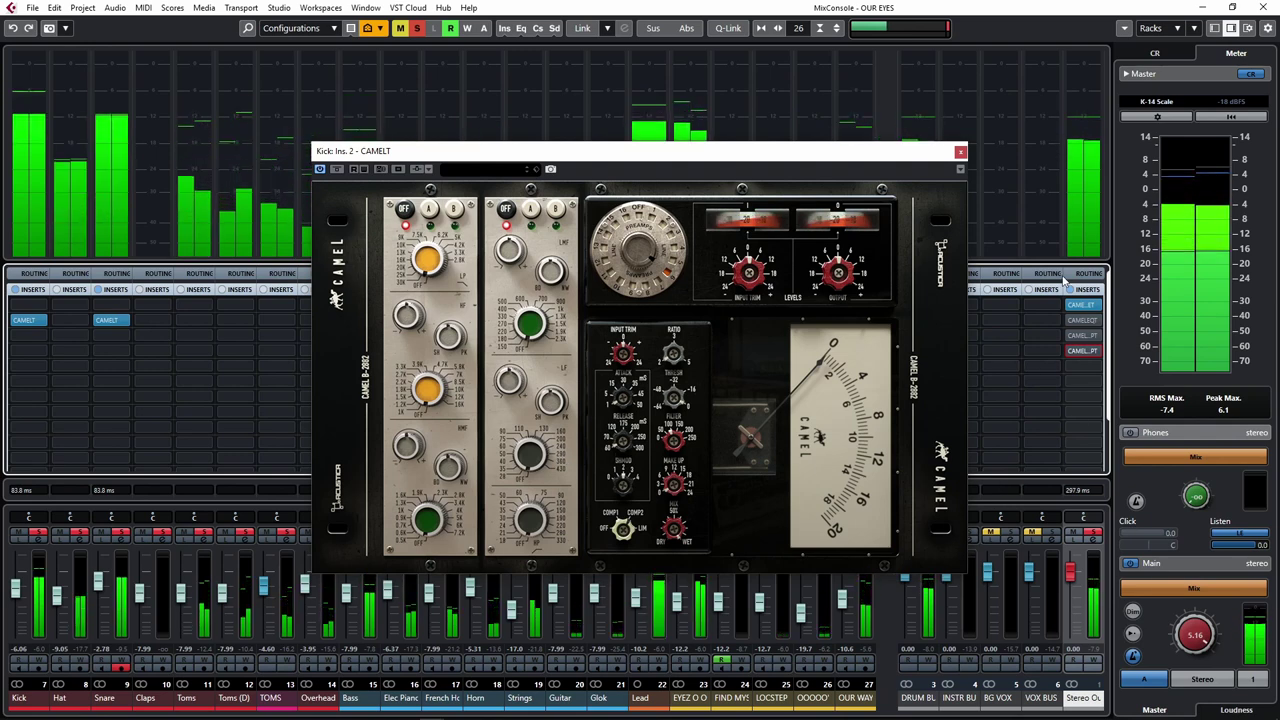
# Switch the Stereo Out's CAMELPRET preamp from off to CST mode and close its editor.
pyautogui.click(1083, 306)
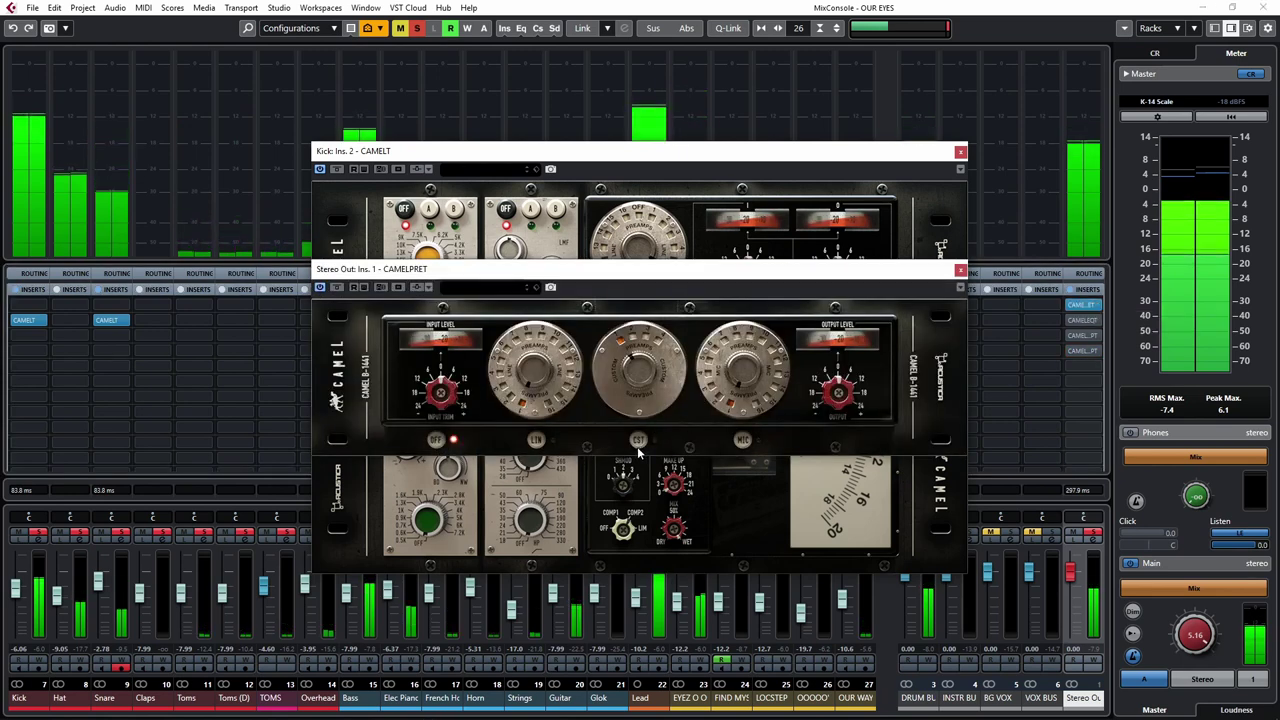
pyautogui.click(638, 441)
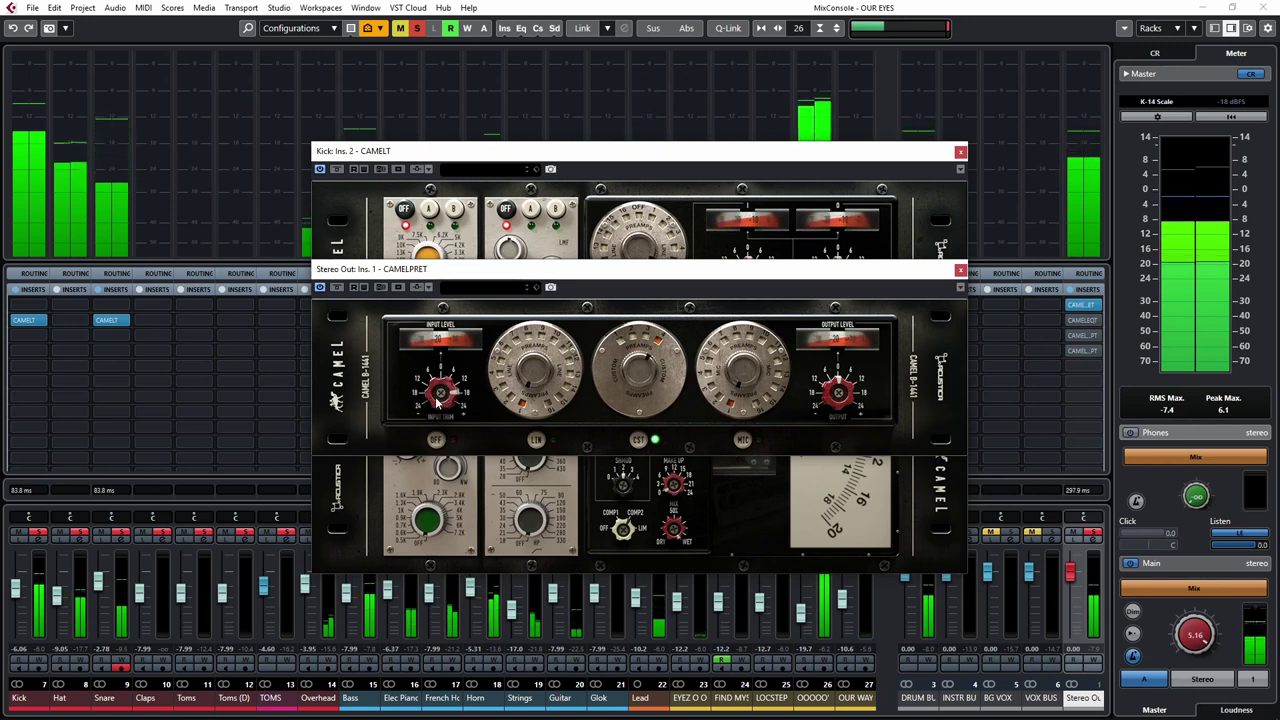
pyautogui.click(960, 268)
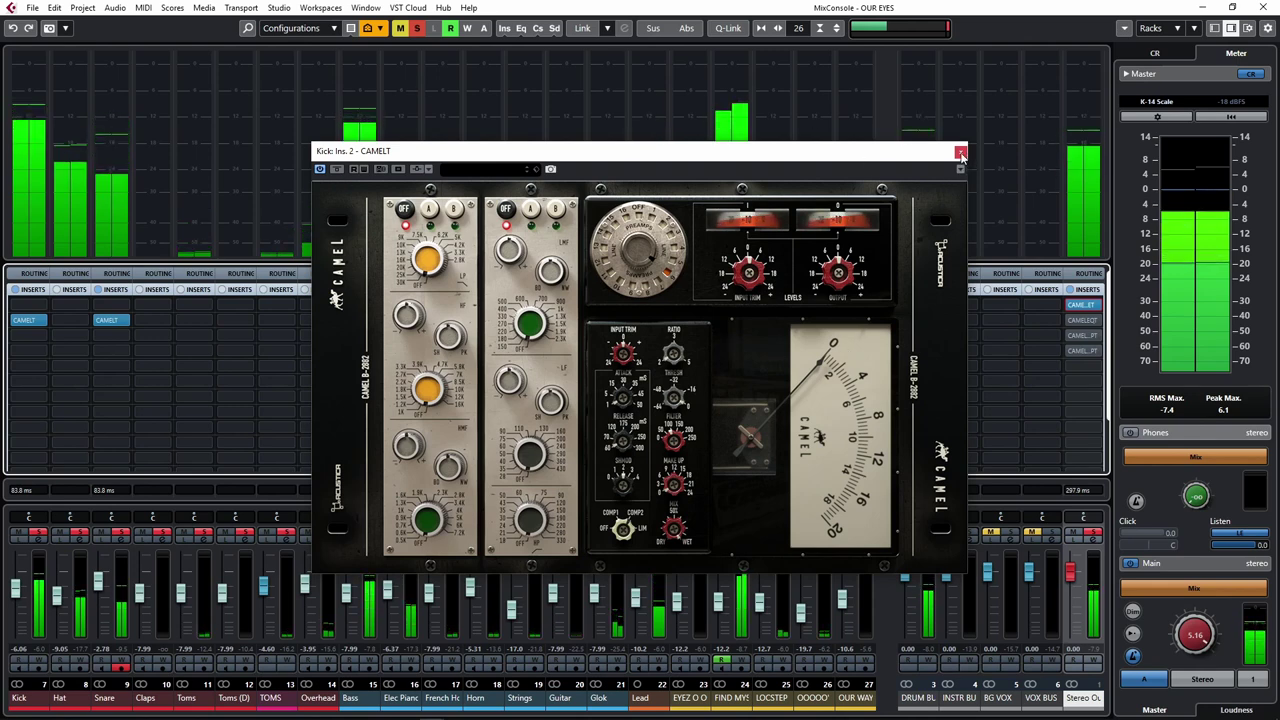
# Activate the CAMELCOMPT in the Stereo Out's third insert slot, change its compressor mode and close its editor.
pyautogui.click(1085, 340)
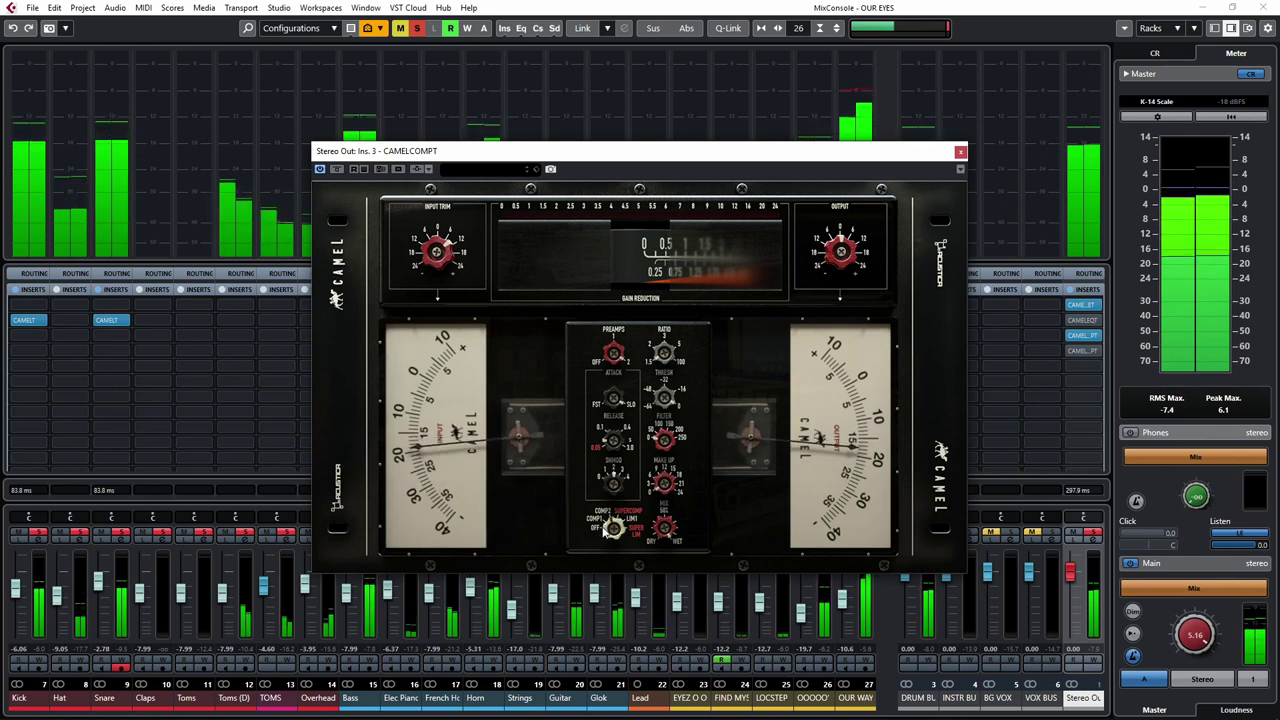
pyautogui.moveTo(606, 530); pyautogui.dragTo(628, 492)
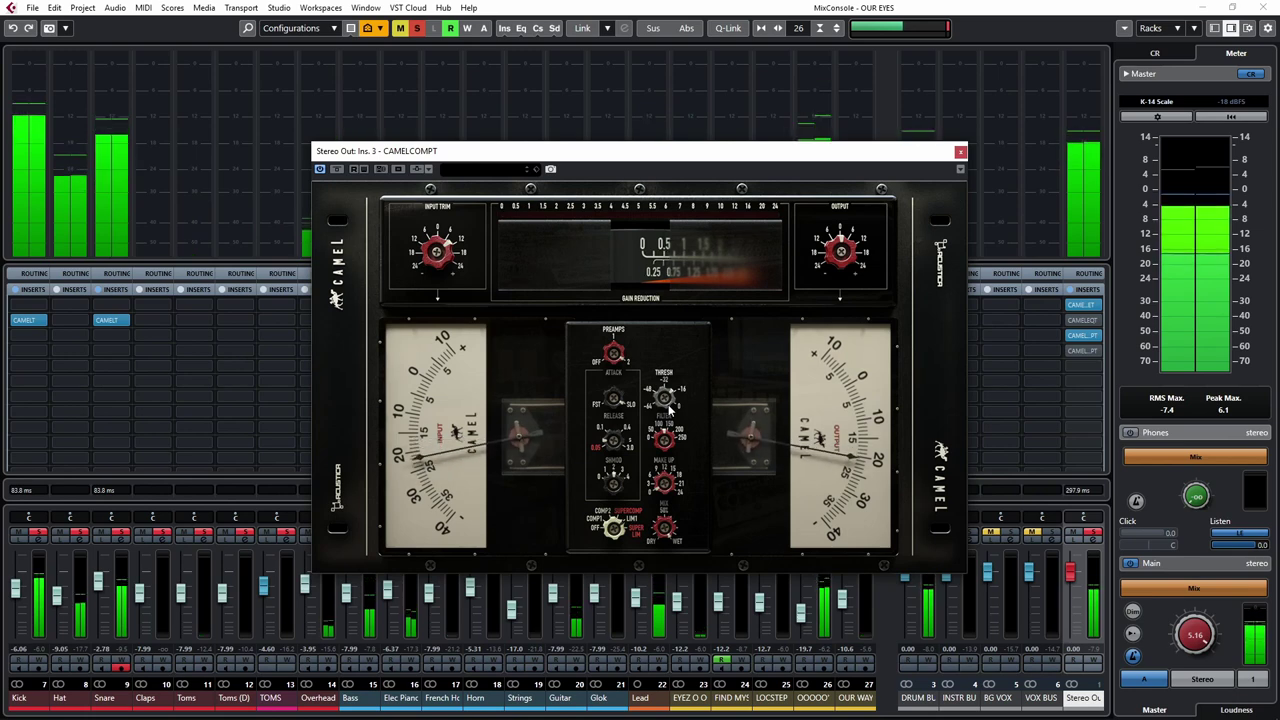
pyautogui.click(959, 153)
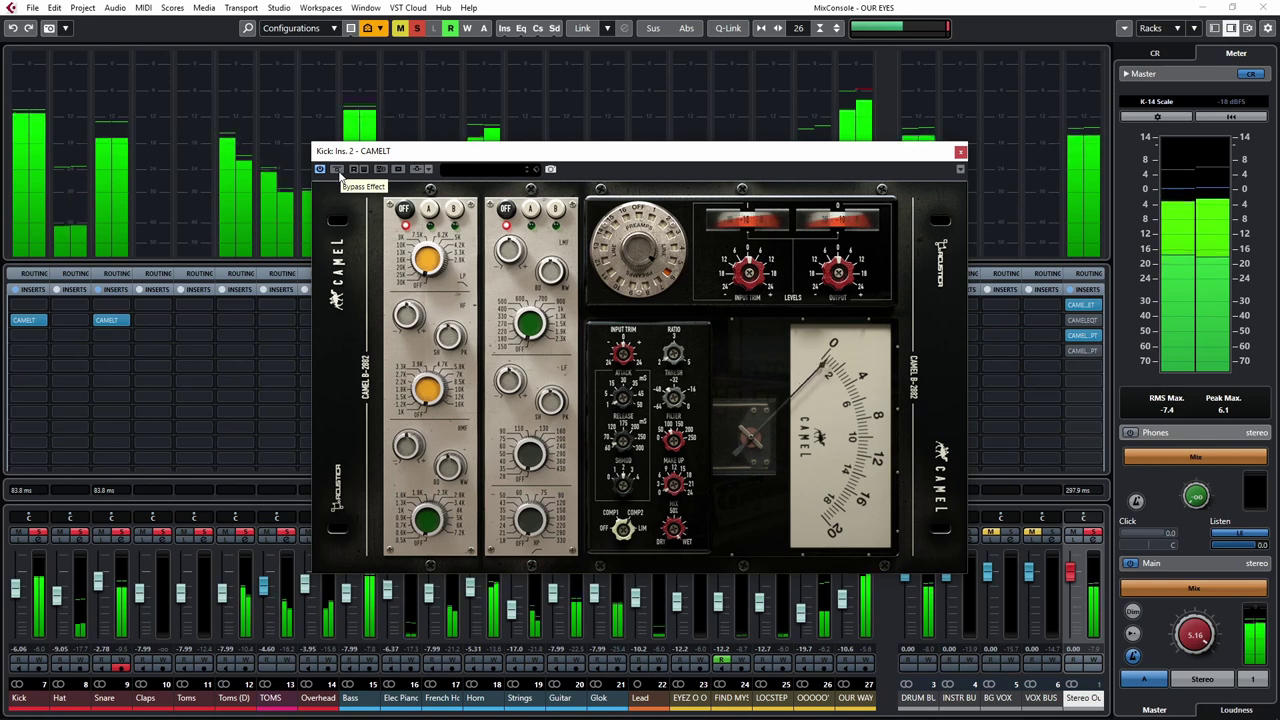
# Bypass the Kick's CAMELT and re-enable it to compare the kick sound with and without processing.
pyautogui.click(338, 169)
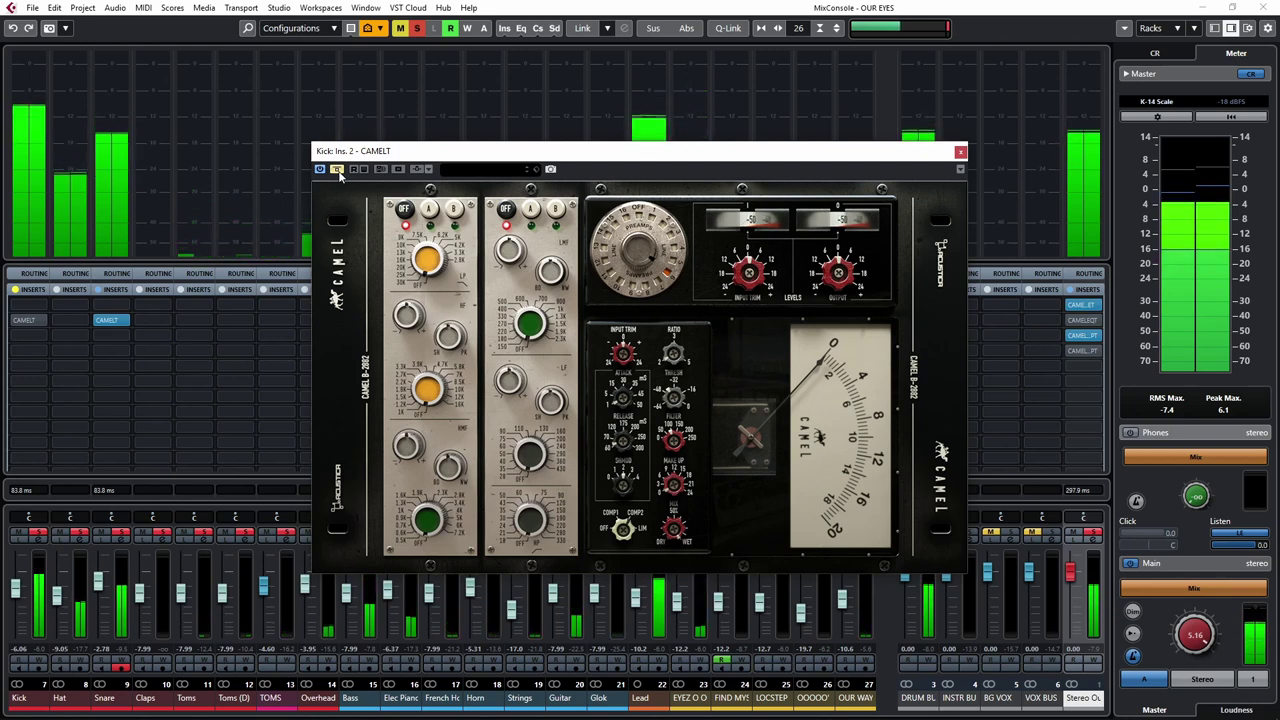
pyautogui.click(337, 169)
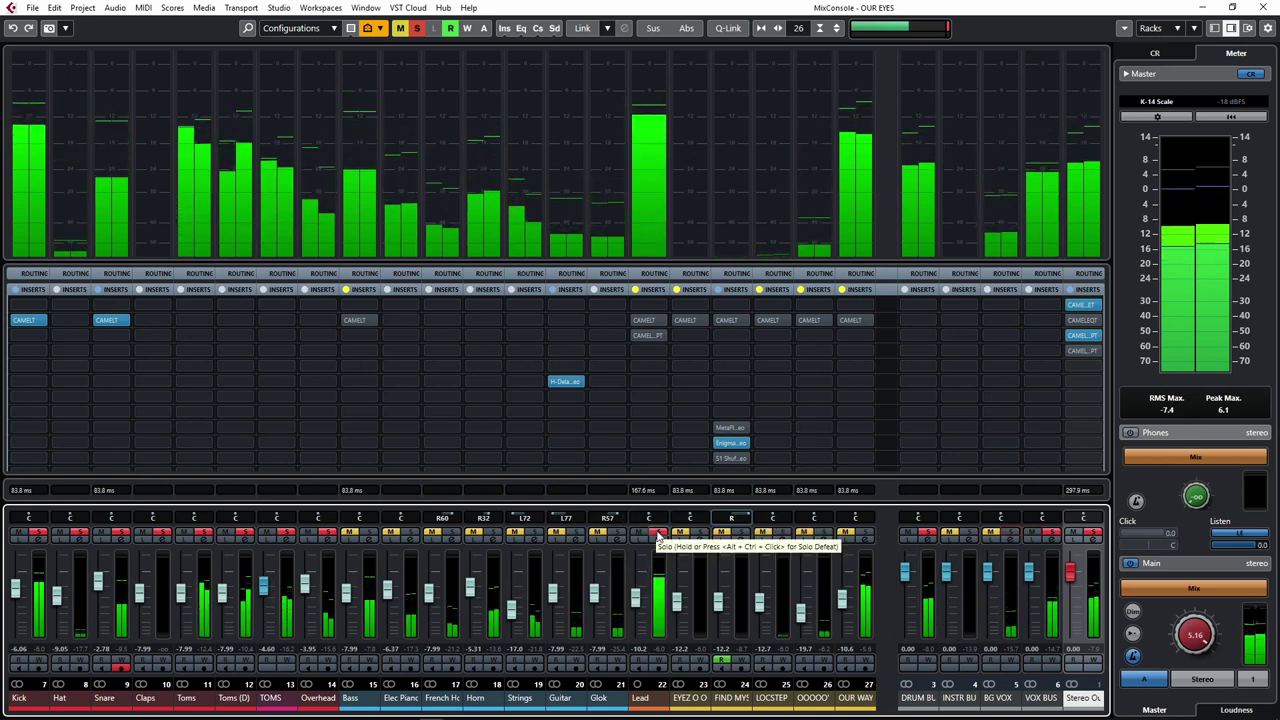
# Activate the Lead channel's CAMELT insert and reposition its open editor above the channel faders.
pyautogui.click(637, 321)
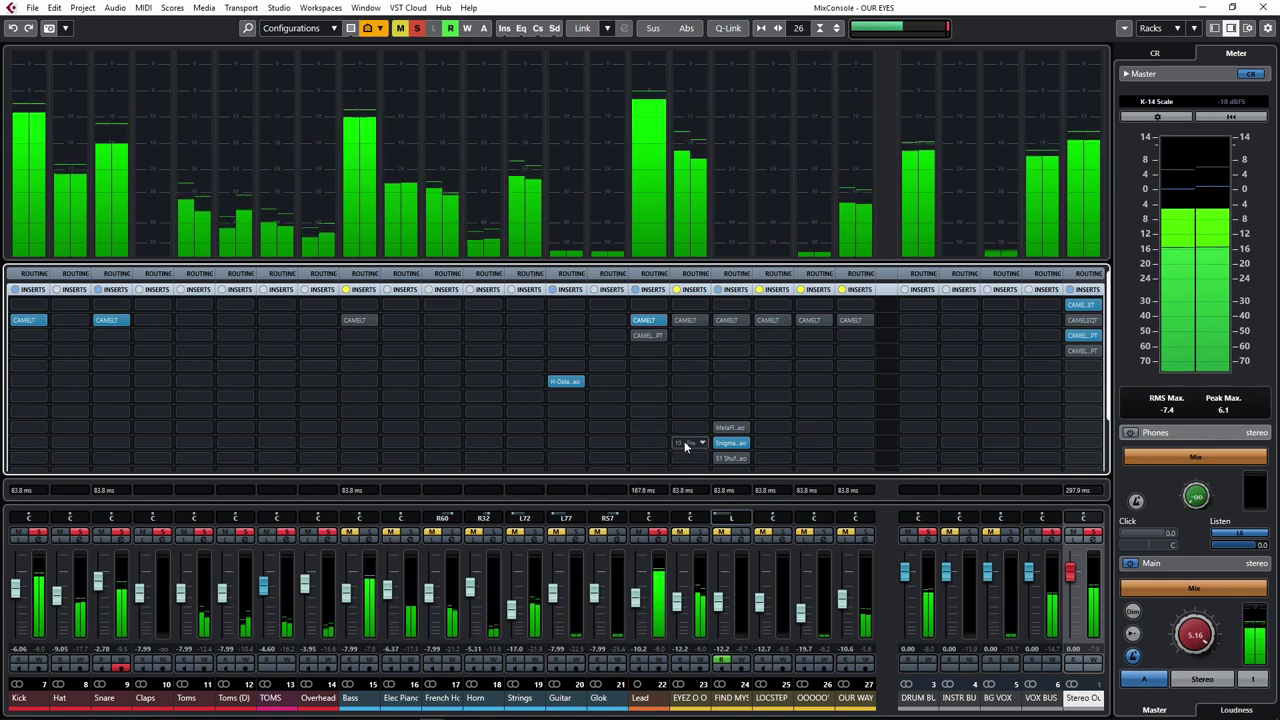
pyautogui.click(649, 321)
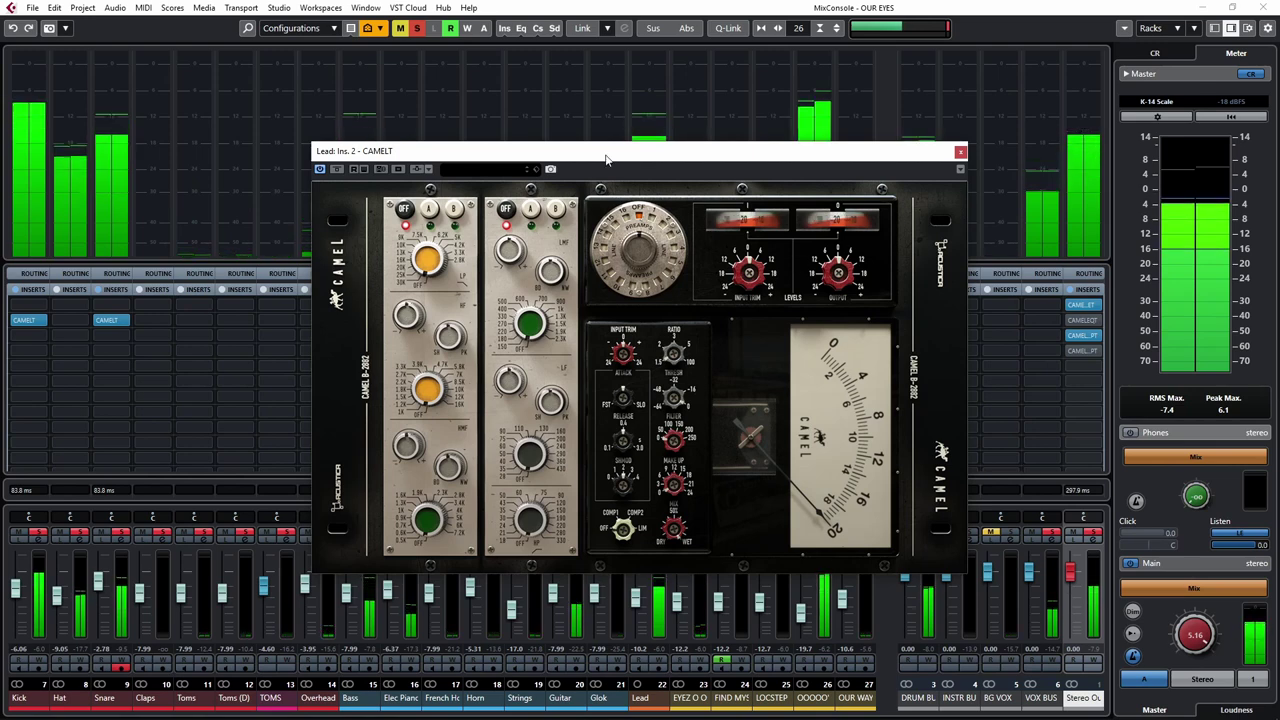
pyautogui.moveTo(760, 151); pyautogui.dragTo(1156, 81)
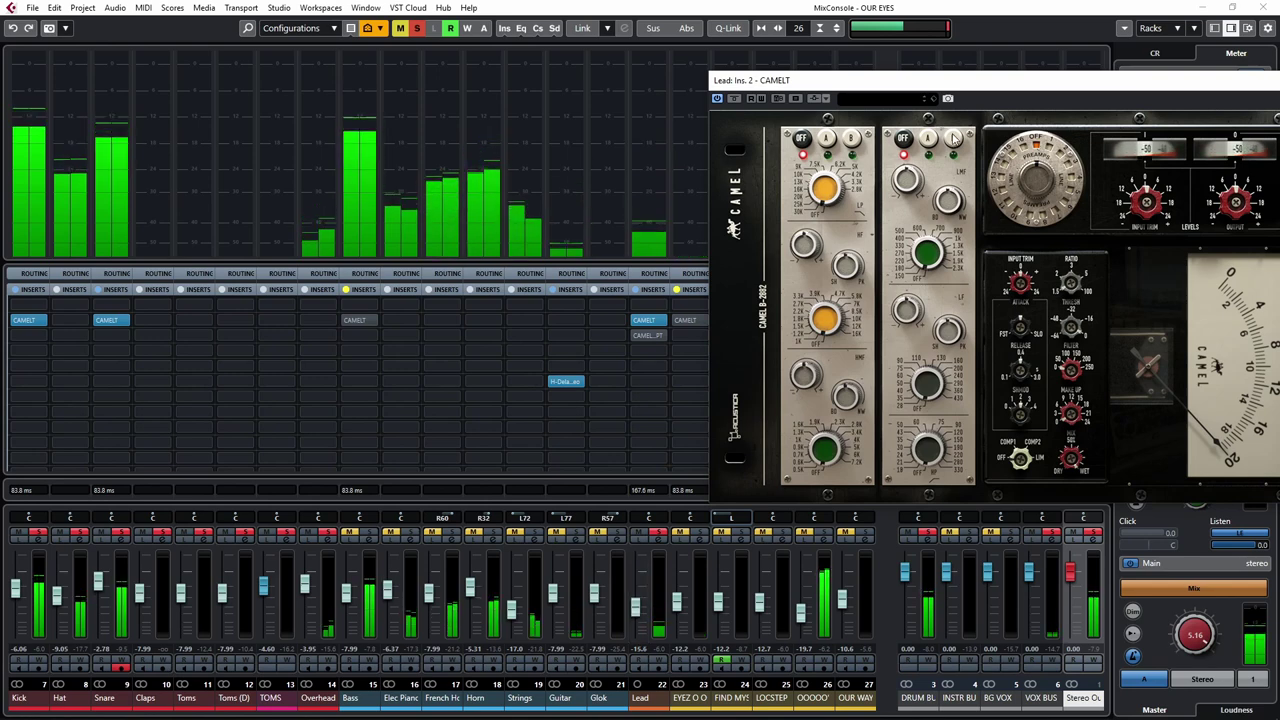
pyautogui.moveTo(971, 80); pyautogui.dragTo(594, 56)
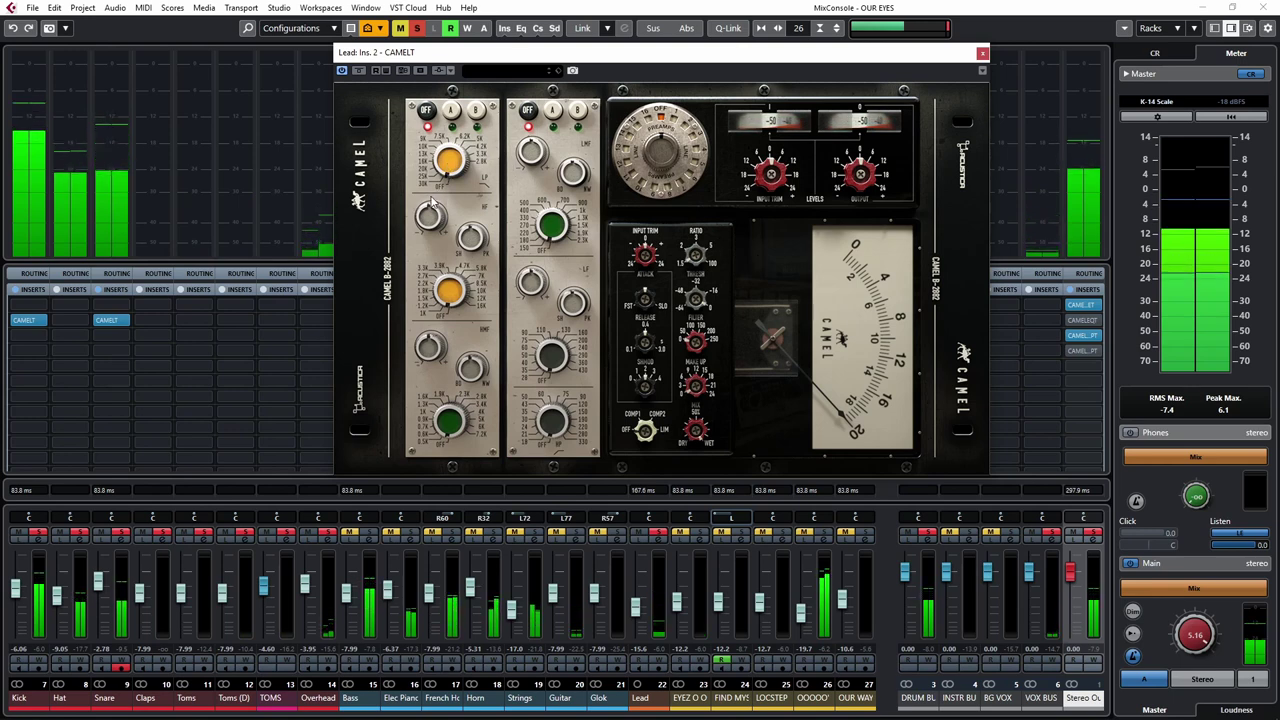
# Set the Lead's CAMELT equalizer to mode A, engage its compressor section and close the editor.
pyautogui.click(450, 113)
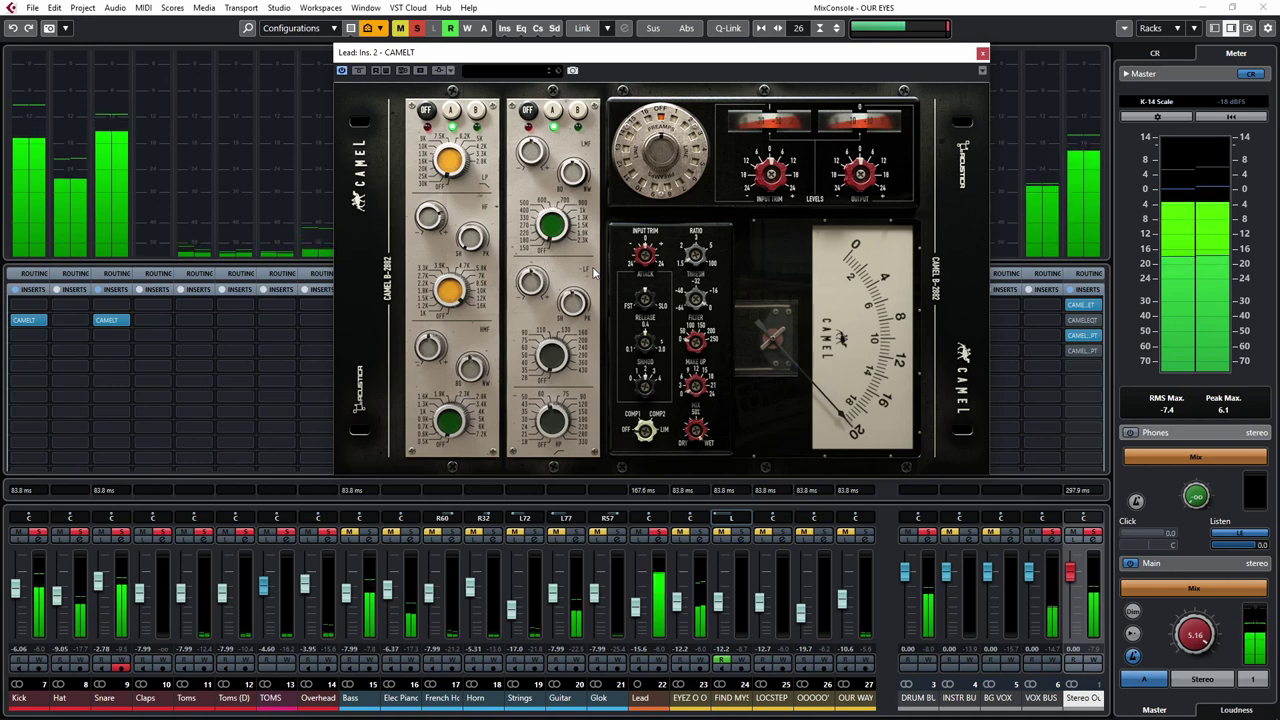
pyautogui.click(357, 74)
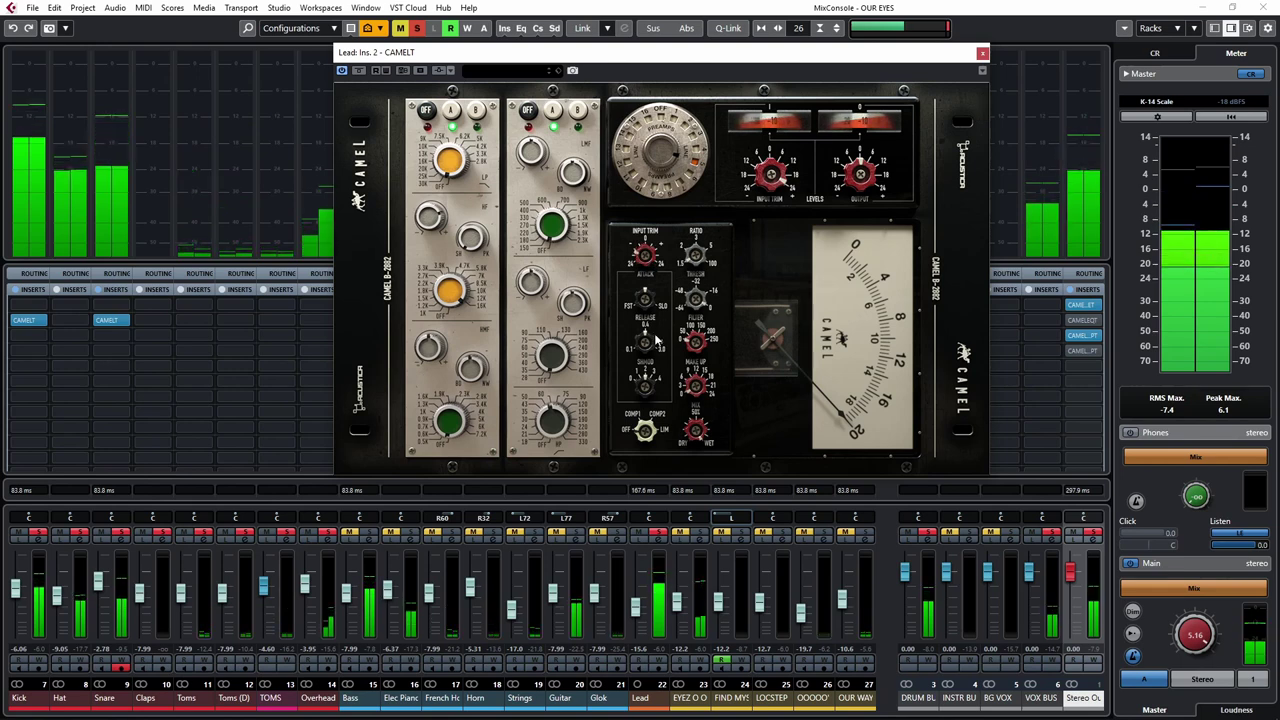
pyautogui.click(646, 431)
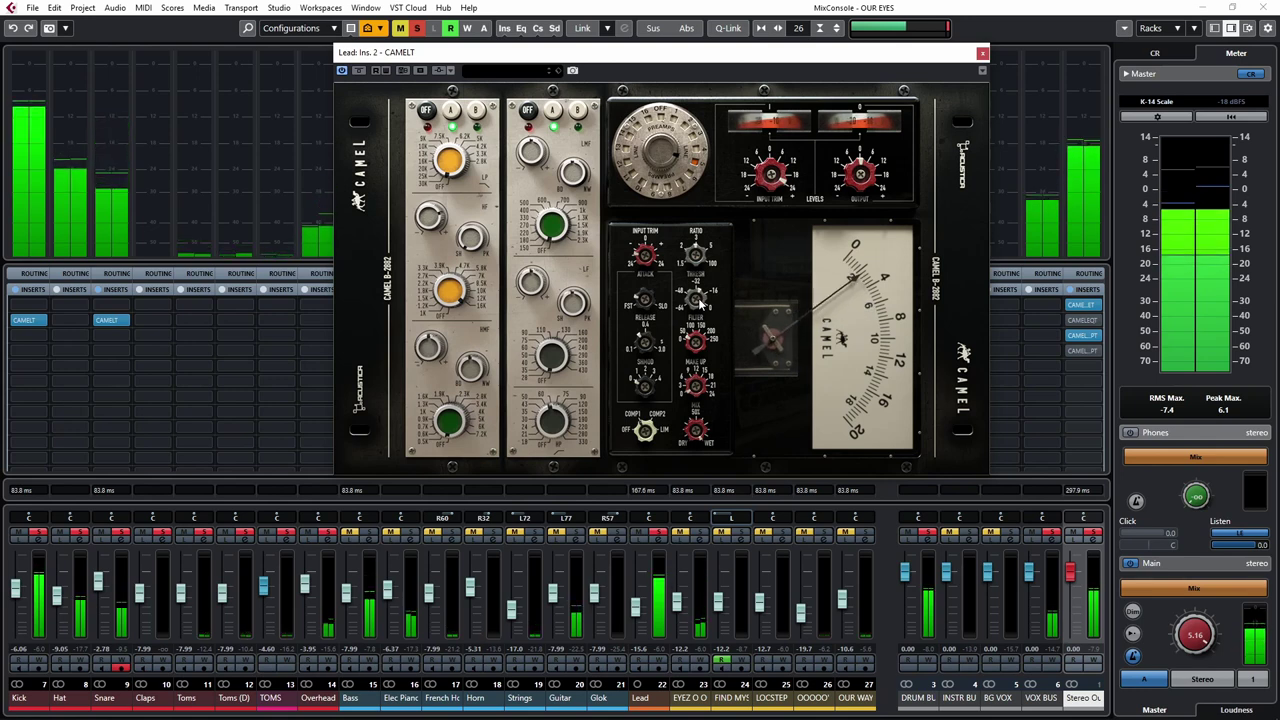
pyautogui.click(982, 53)
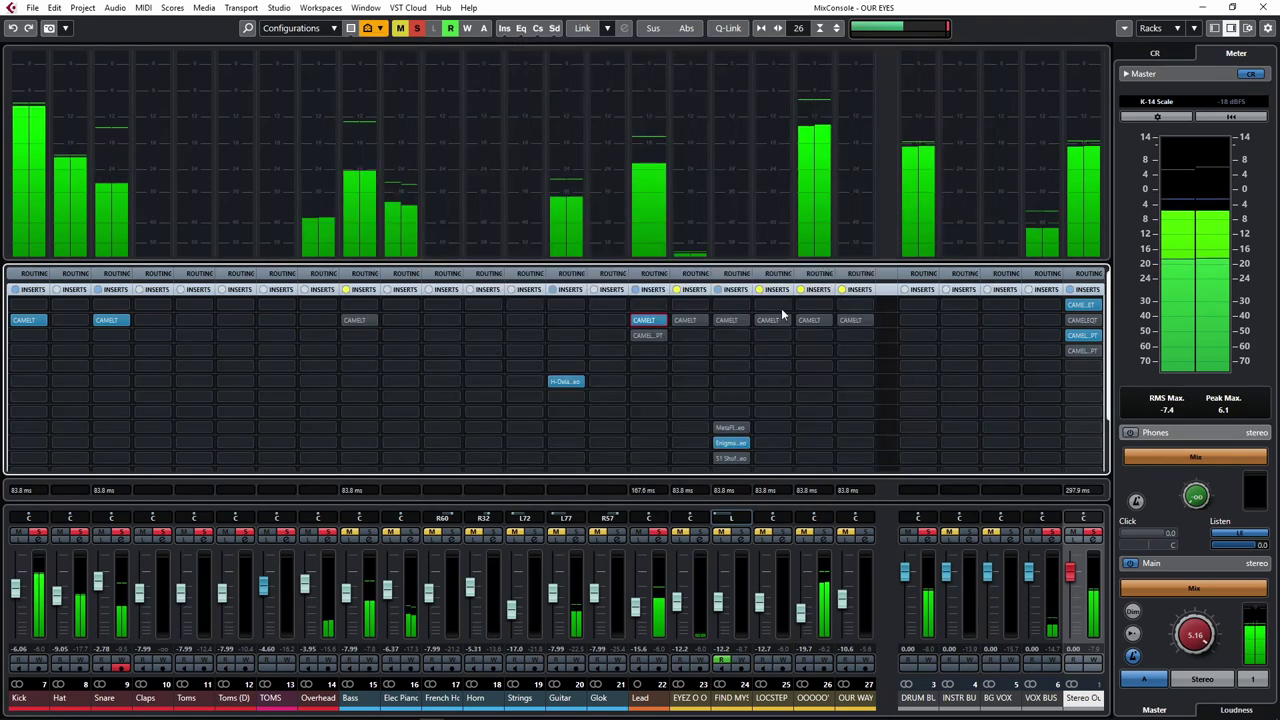
# Activate the Lead's CAMELCOMPT insert, view its settings and close the editor.
pyautogui.click(646, 336)
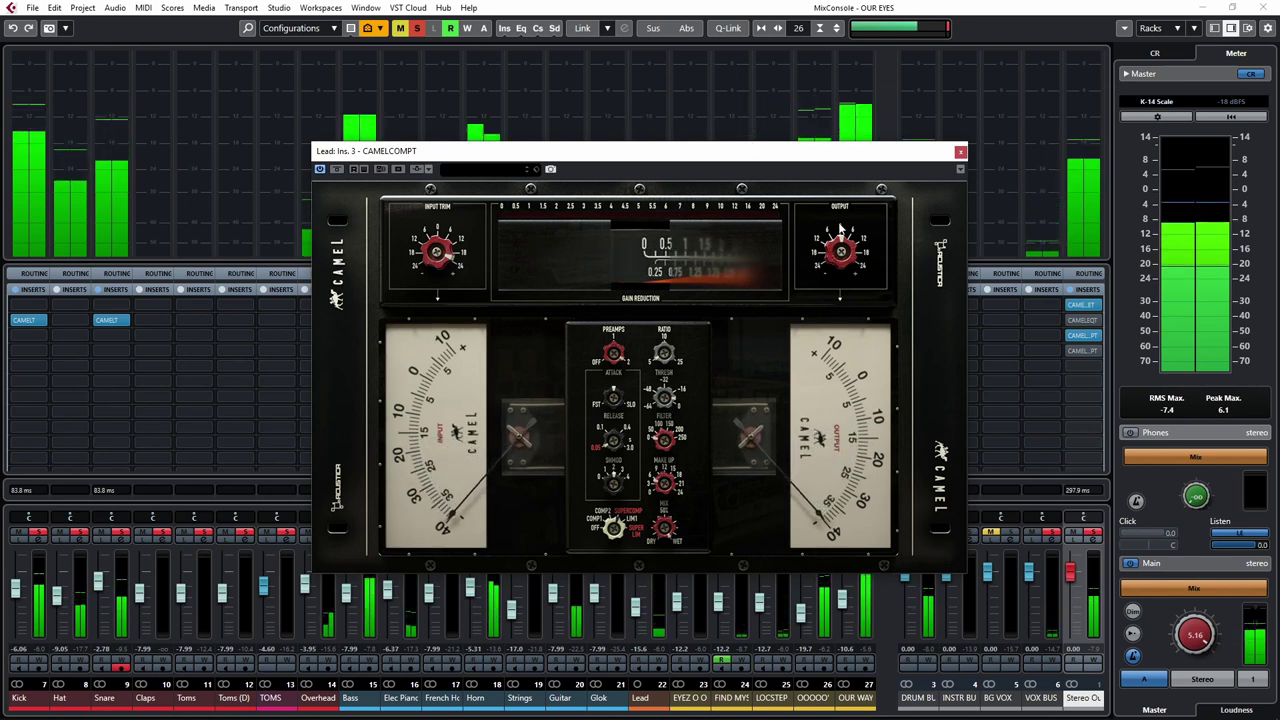
pyautogui.click(960, 154)
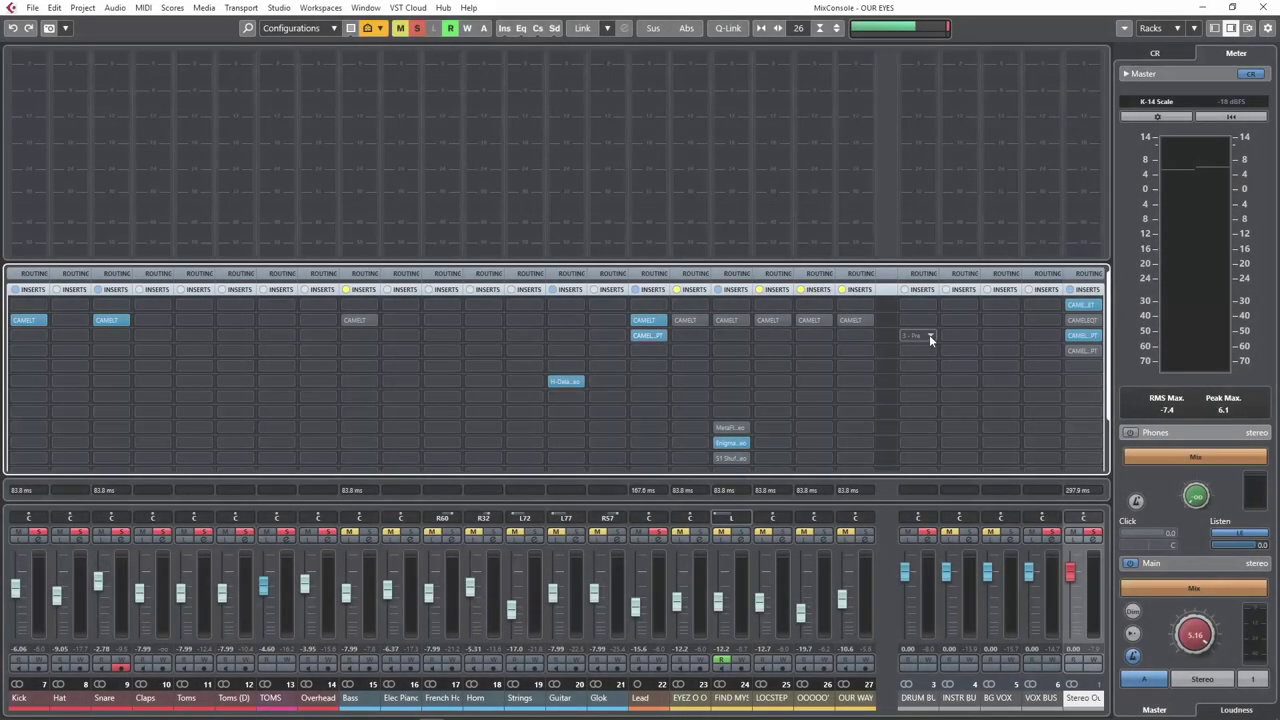
pyautogui.moveTo(929, 334); pyautogui.dragTo(992, 306)
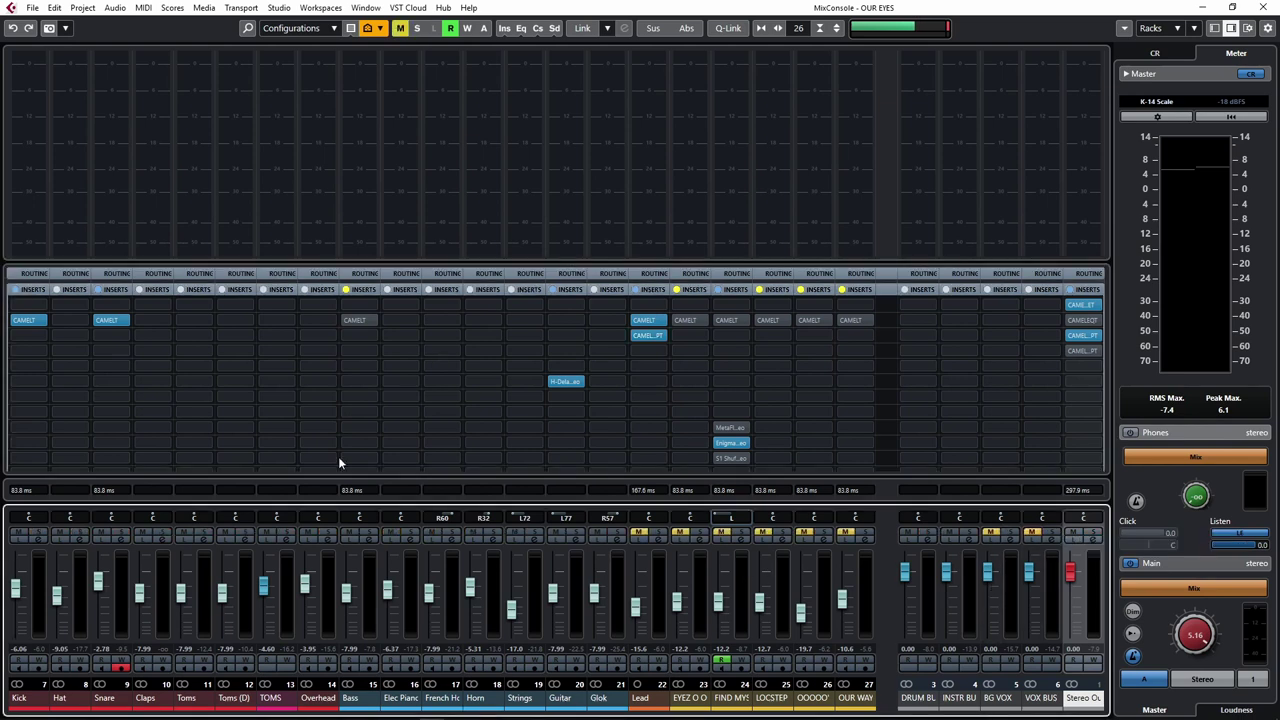
# Restart playback, activate the Bass channel's CAMELT insert and adjust its preamp selector.
pyautogui.press('space')
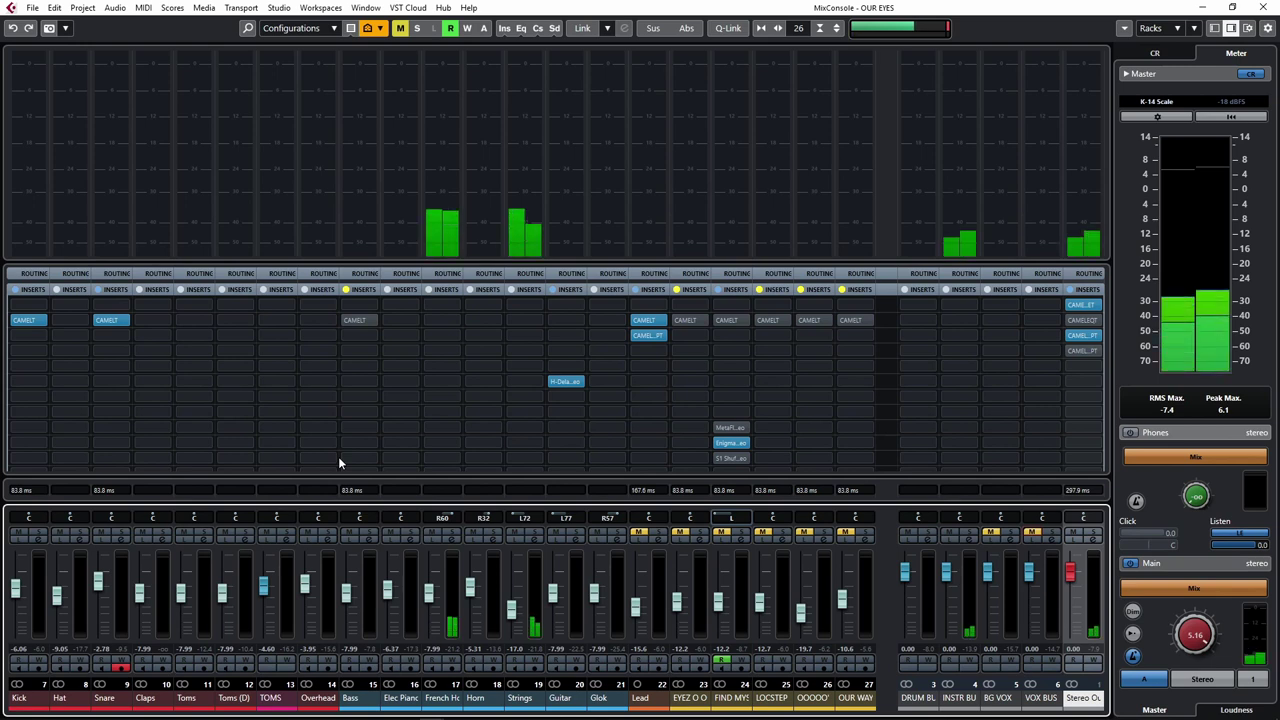
pyautogui.click(357, 320)
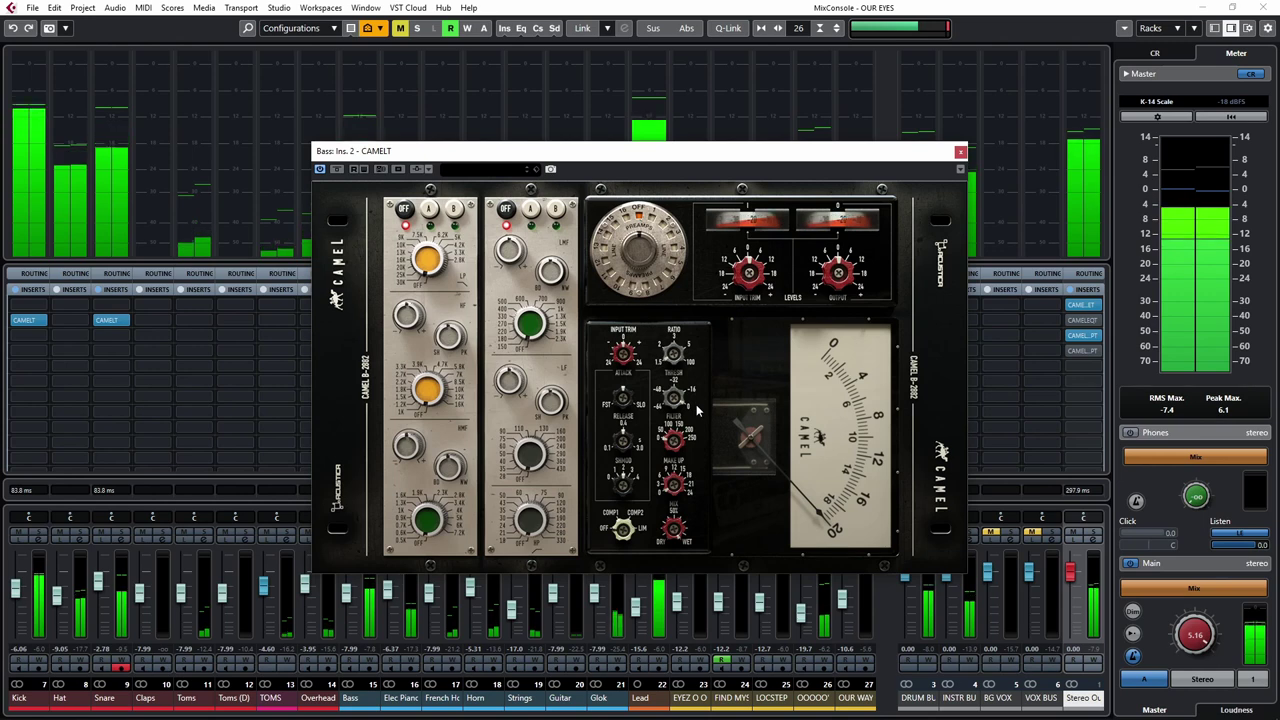
pyautogui.click(637, 263)
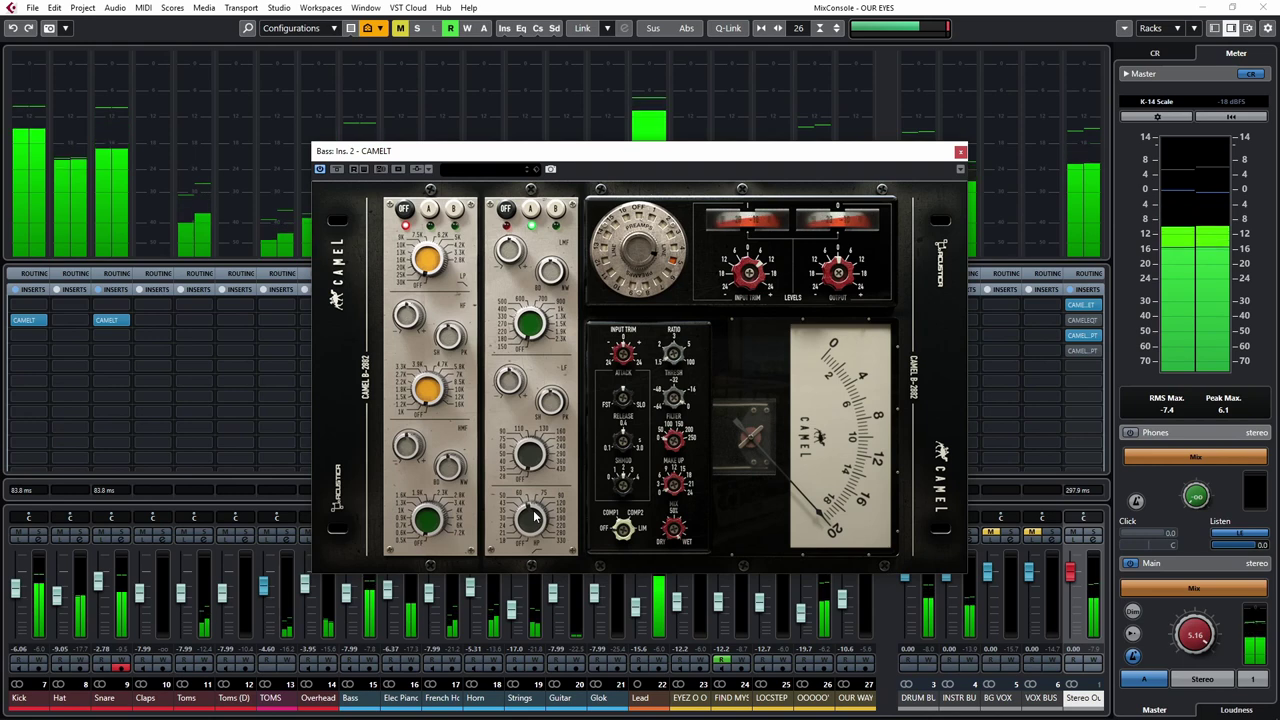
# Find Tonal Balance Control 2 by searching for TONAL and load it in the sixth insert of the Control Room's main output.
pyautogui.click(1176, 53)
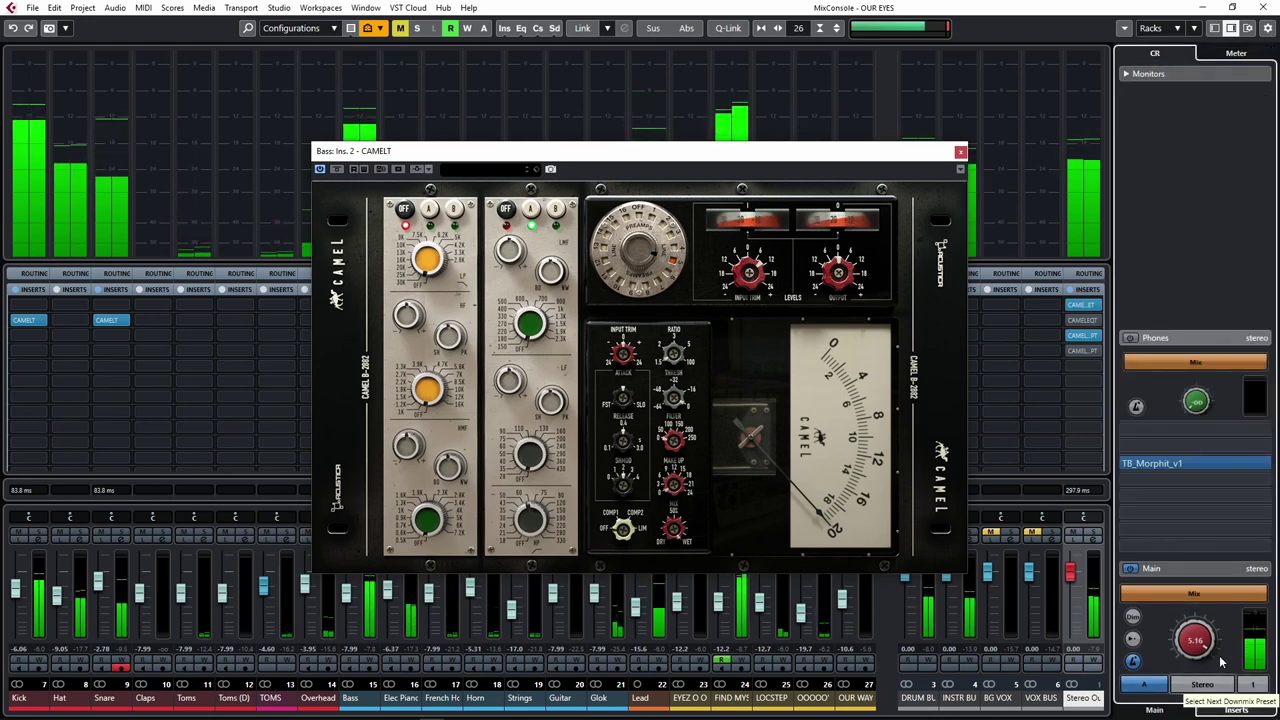
pyautogui.click(1186, 337)
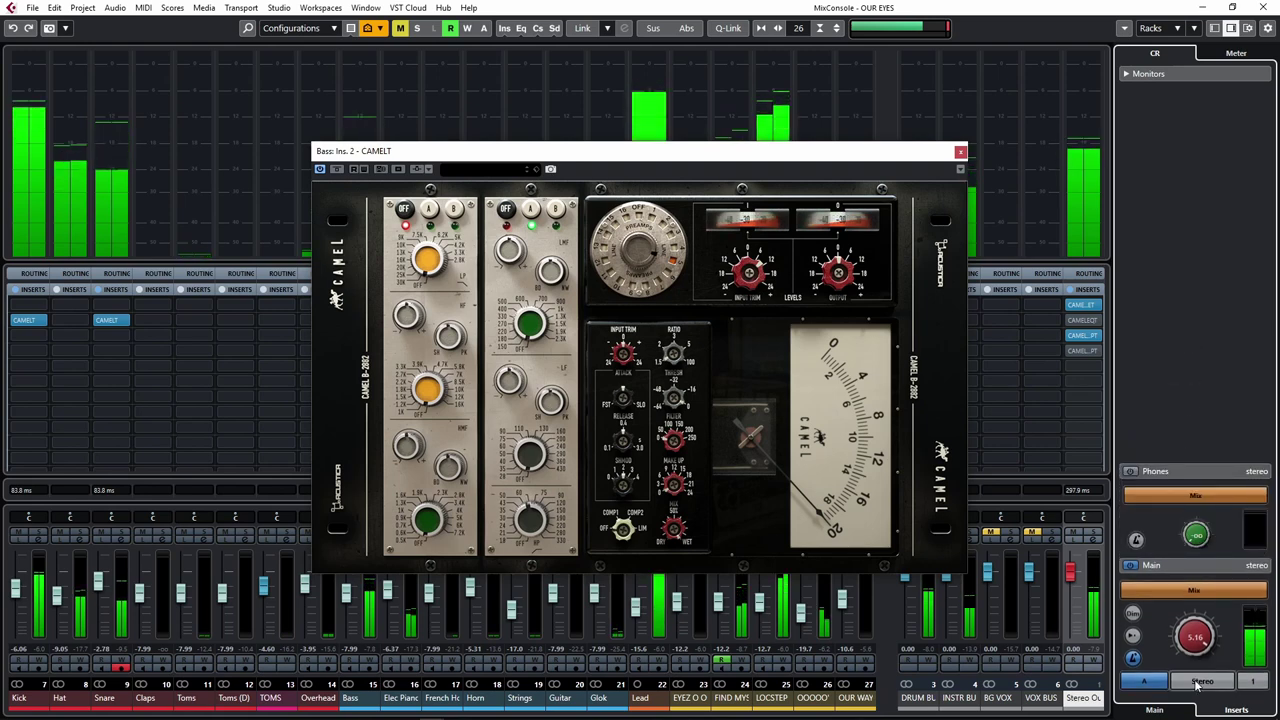
pyautogui.click(1197, 563)
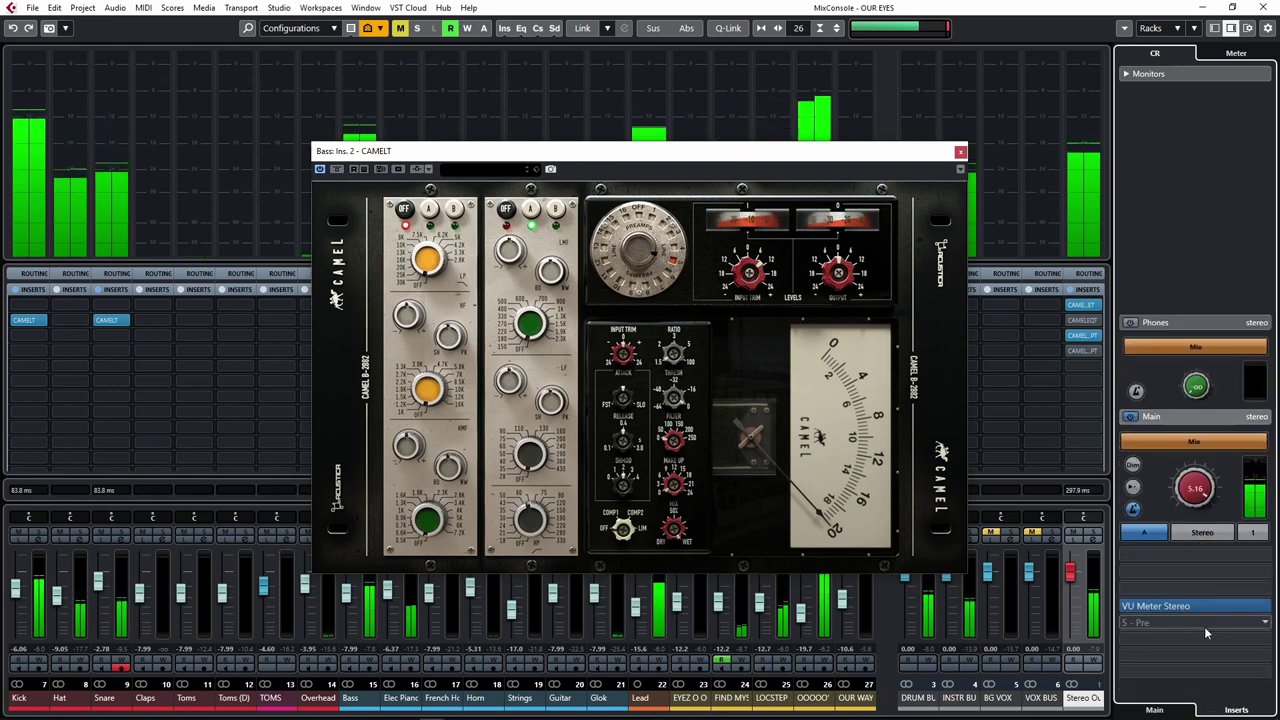
pyautogui.click(1200, 633)
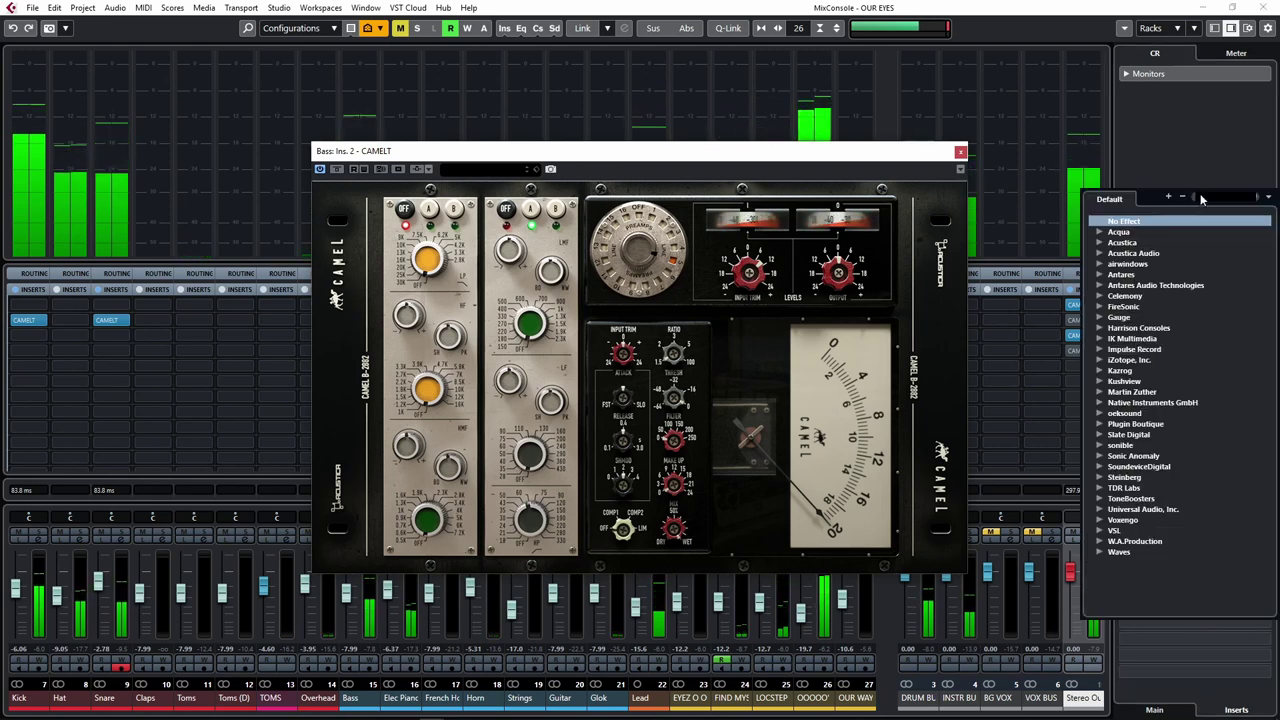
pyautogui.write('TONAL')
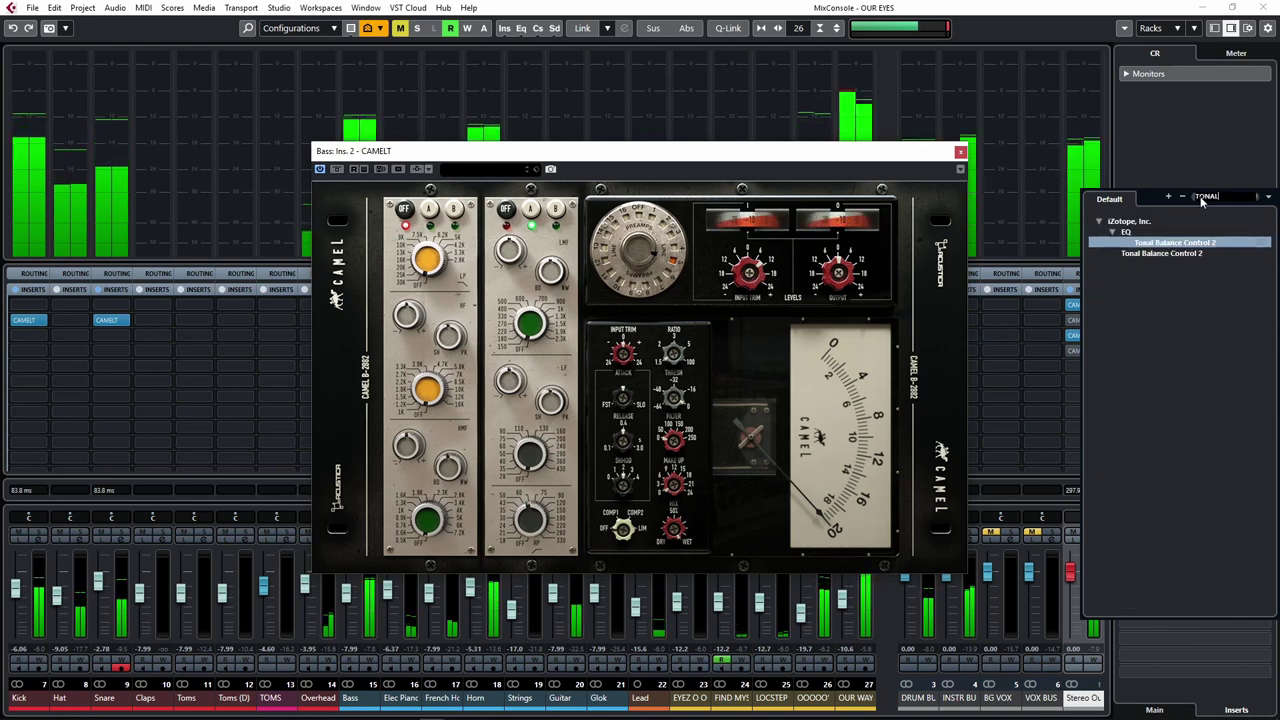
pyautogui.click(1165, 254)
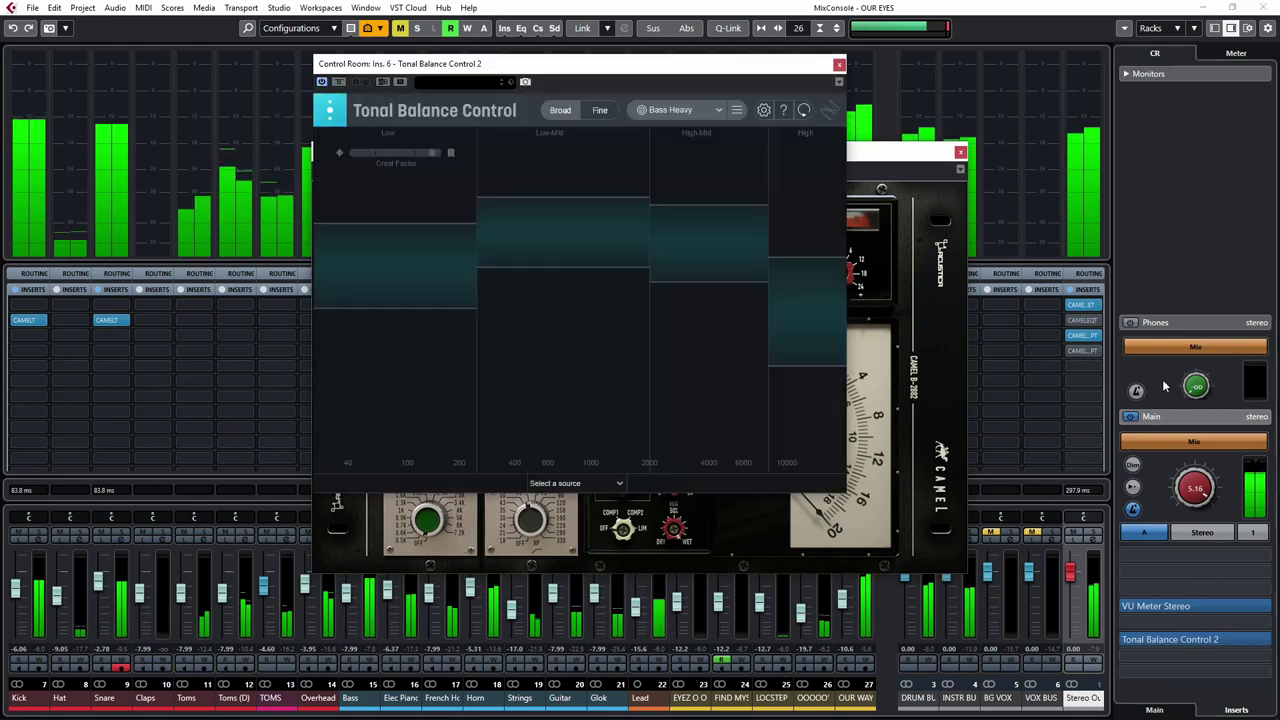
# Try the RnB-Soul target curve in Tonal Balance Control.
pyautogui.click(688, 111)
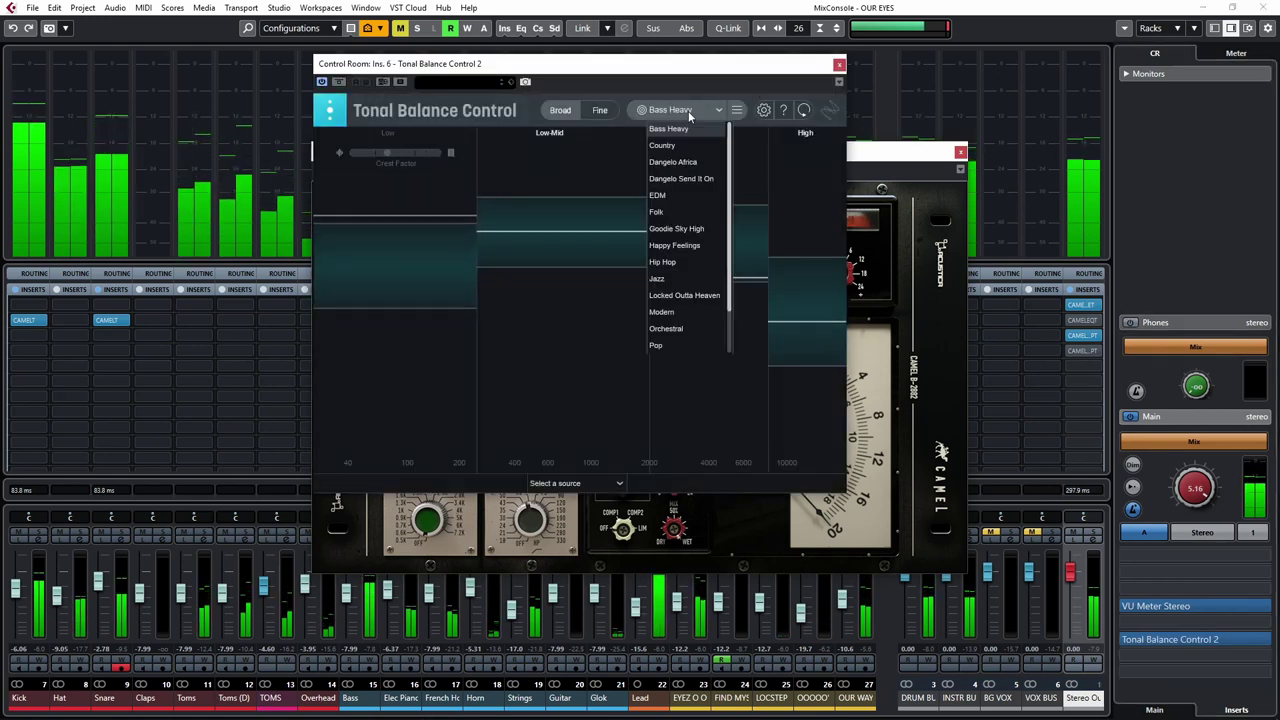
pyautogui.scroll(-3, 690, 290)
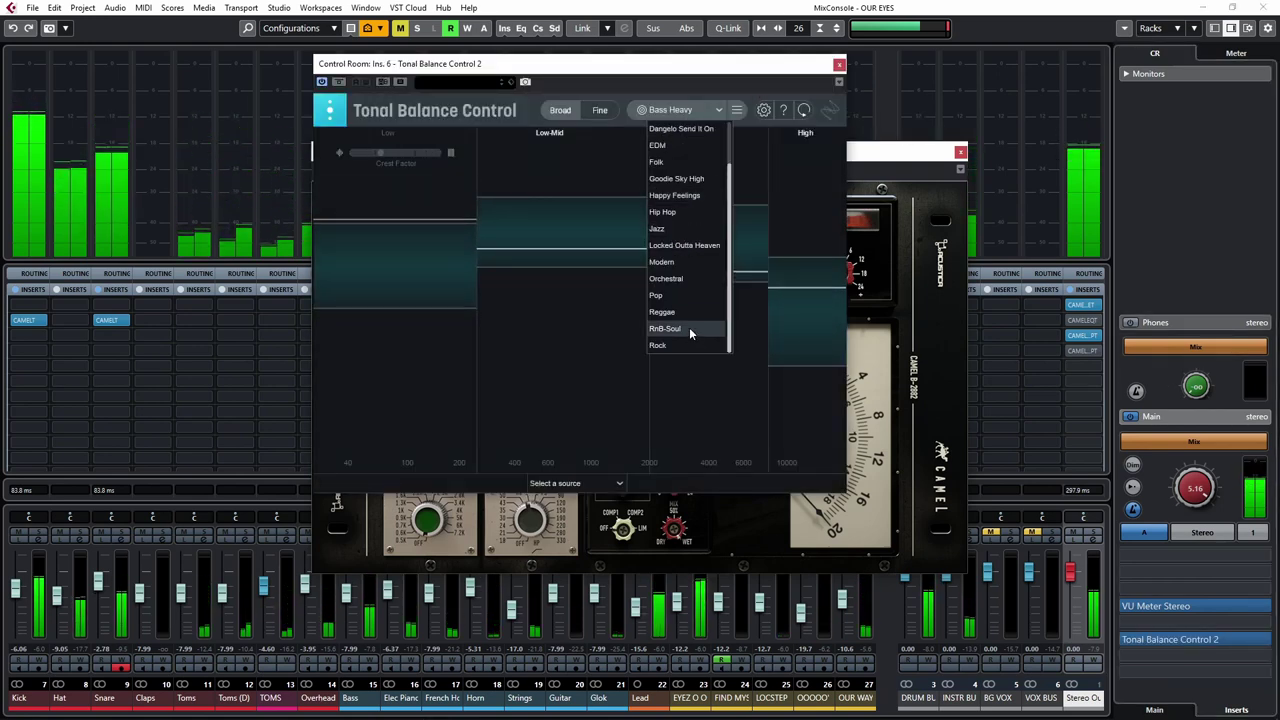
pyautogui.click(689, 328)
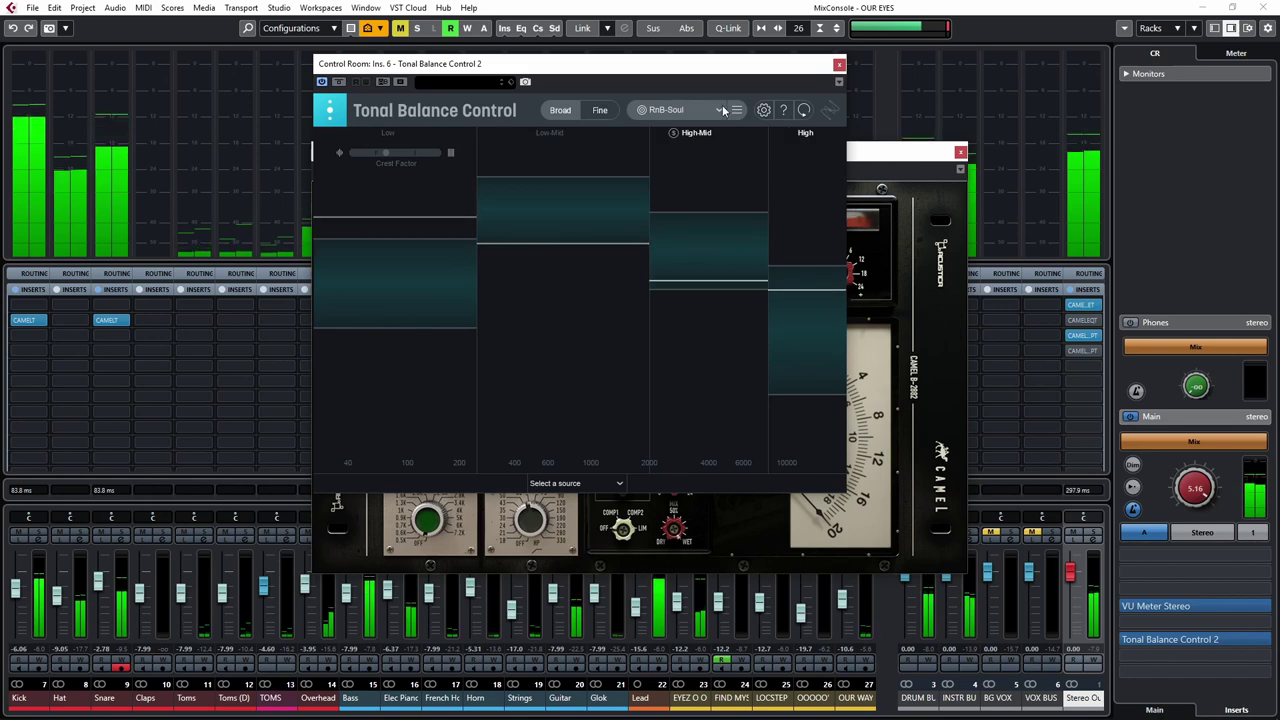
# Set Tonal Balance Control's target curve to Dangelo Send It On, then close its editor and the Bass channel's CAMELT editor.
pyautogui.moveTo(700, 68); pyautogui.dragTo(868, 71)
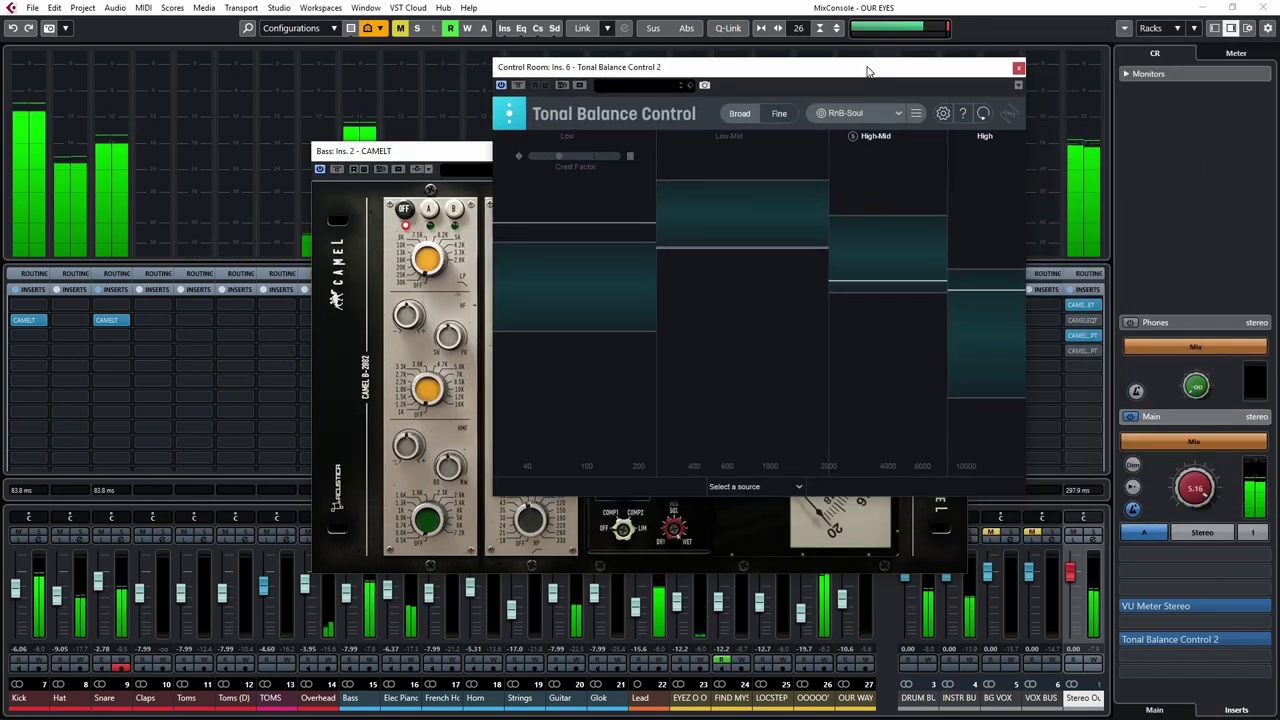
pyautogui.click(873, 112)
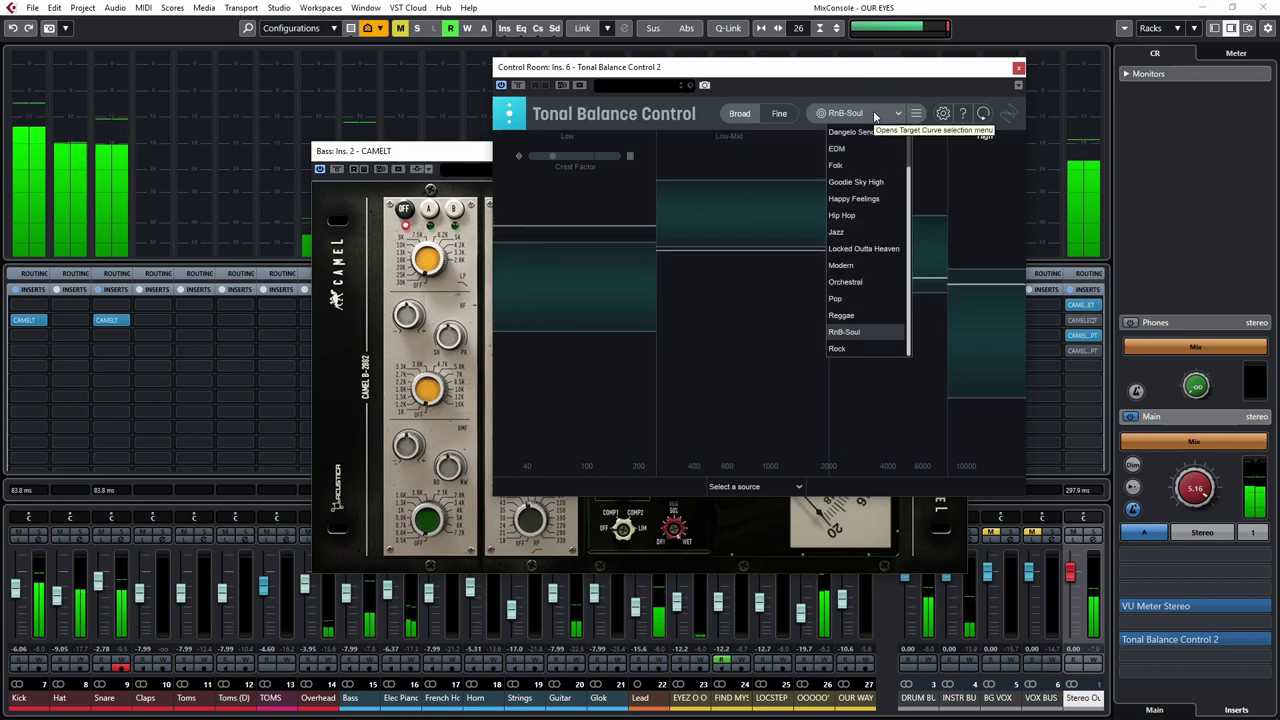
pyautogui.scroll(1, 872, 214)
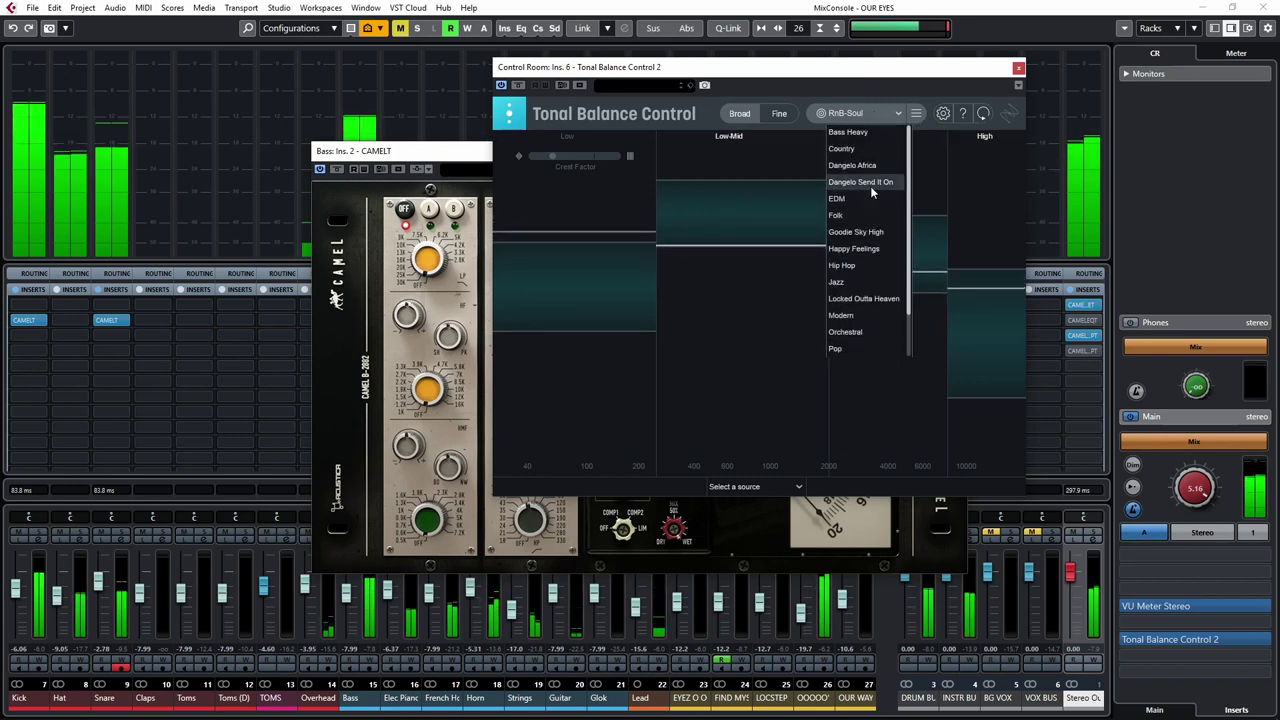
pyautogui.click(870, 184)
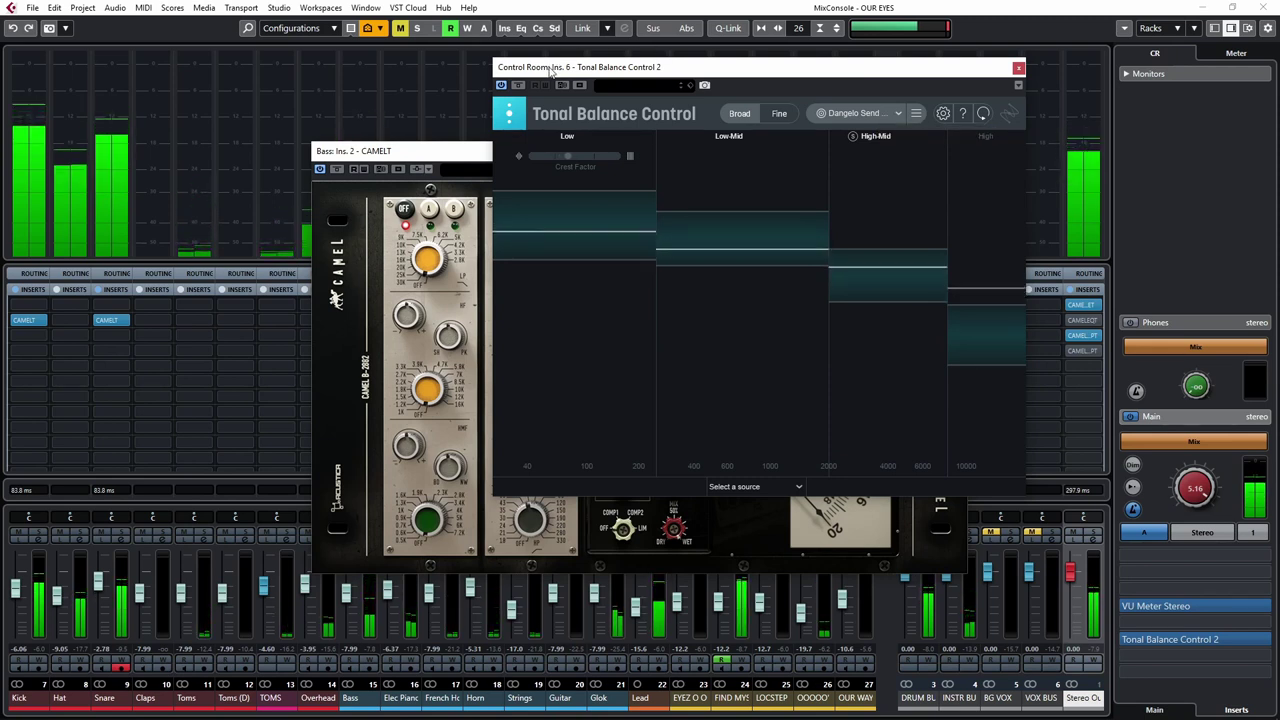
pyautogui.moveTo(551, 68); pyautogui.dragTo(664, 205)
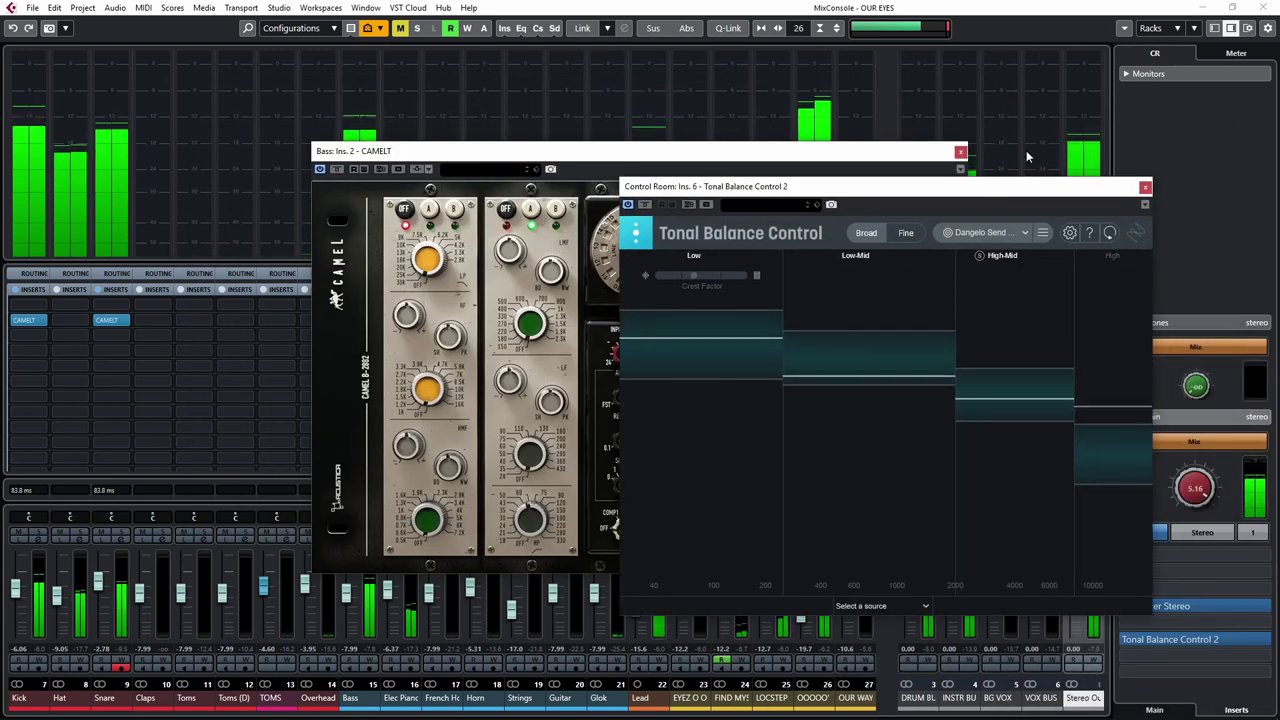
pyautogui.click(1140, 200)
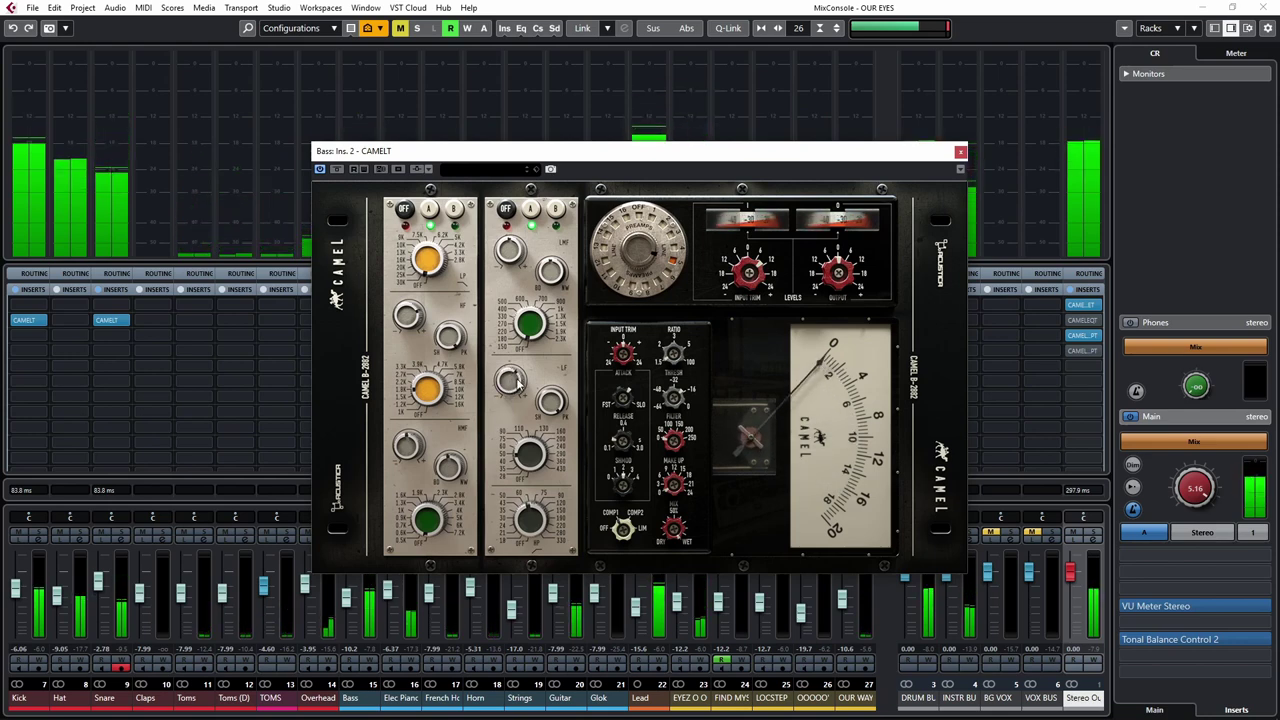
pyautogui.click(961, 153)
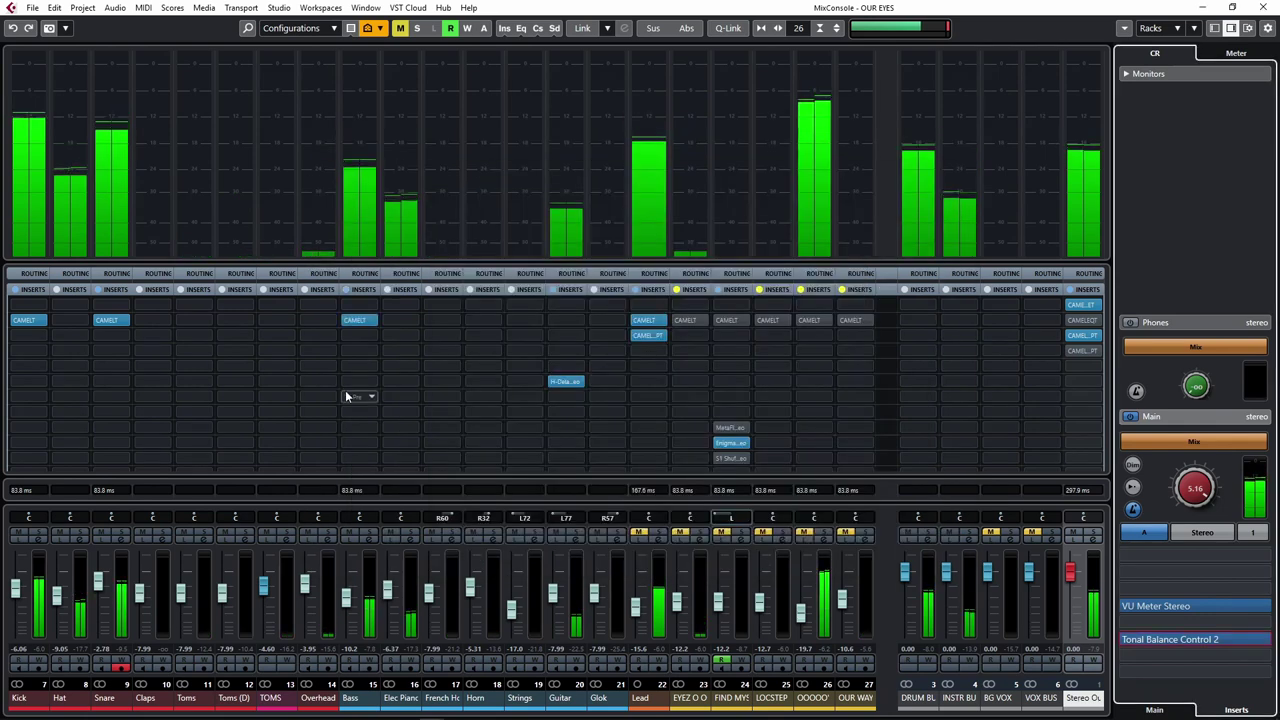
# View the Snare channel's CAMELT settings and close the editor.
pyautogui.click(111, 320)
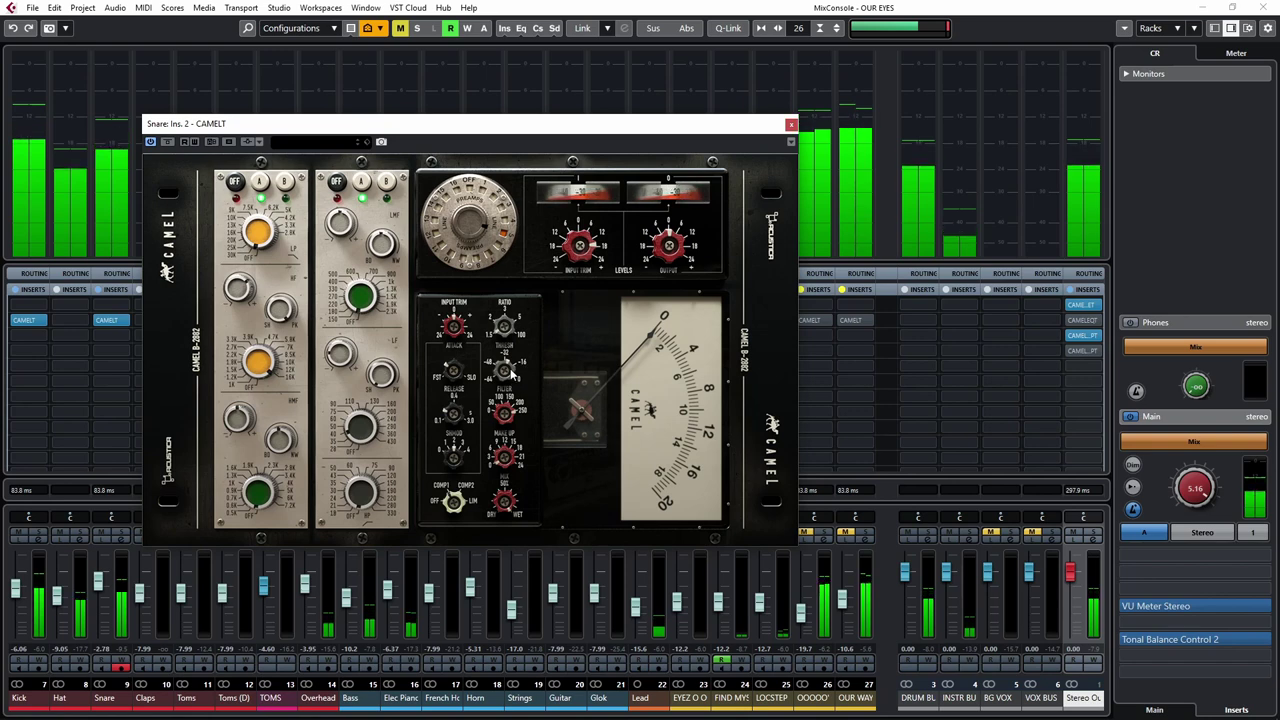
pyautogui.click(791, 125)
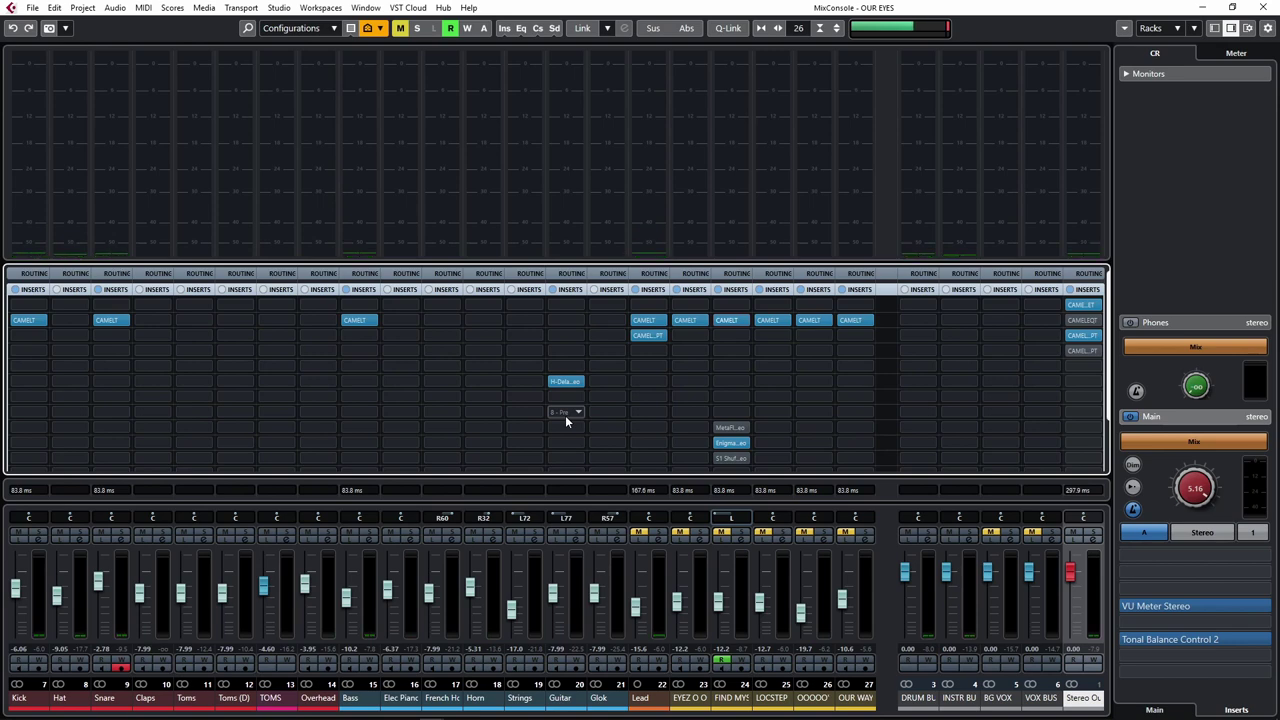
# Find CAMELT by searching for CAMEL and load it in the fifth insert of the Elec Piano channel.
pyautogui.click(463, 379)
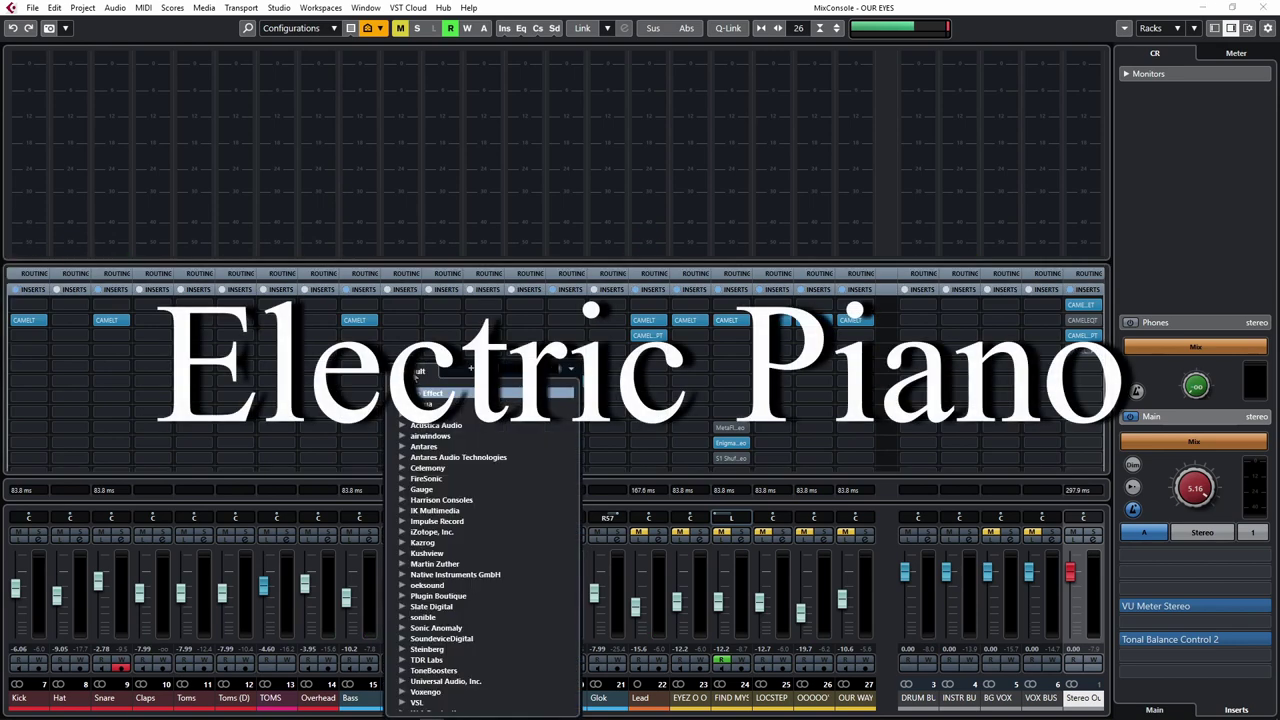
pyautogui.write('CAMEL')
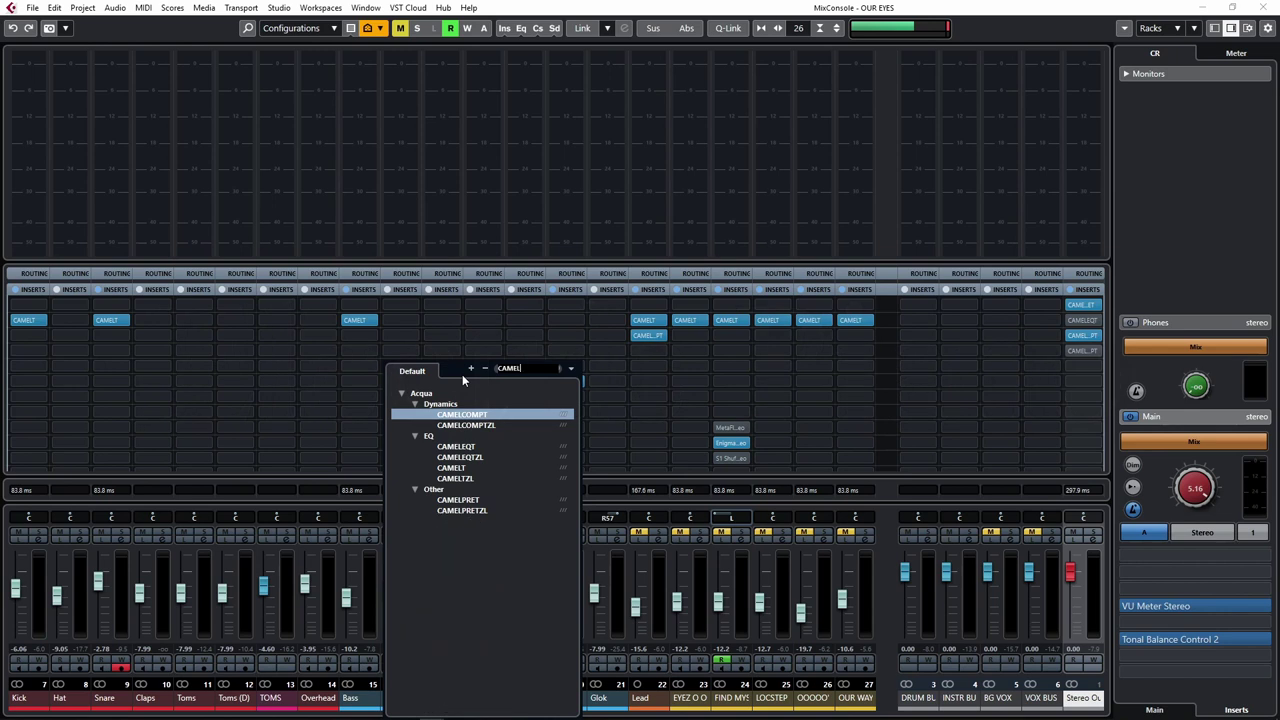
pyautogui.doubleClick(457, 468)
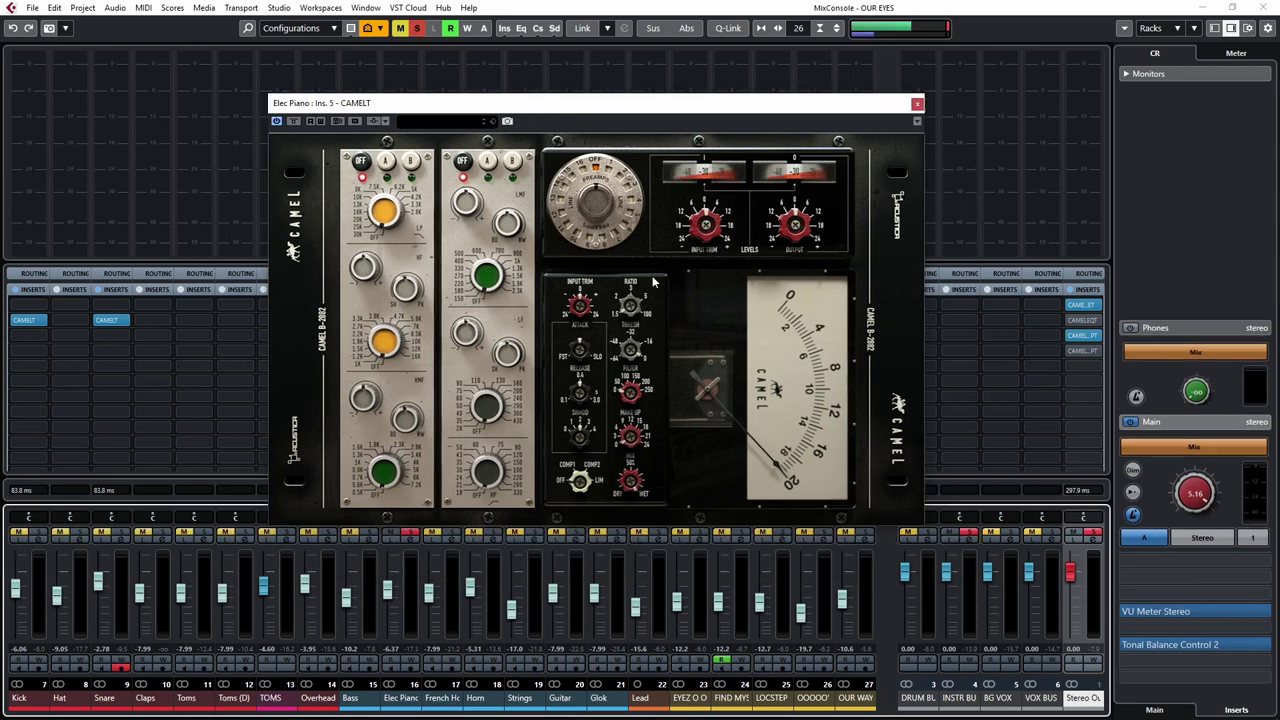
# Start playback and switch the compressor mode of the Elec Piano's CAMELT, comparing the sound with the effect bypassed.
pyautogui.press('space')
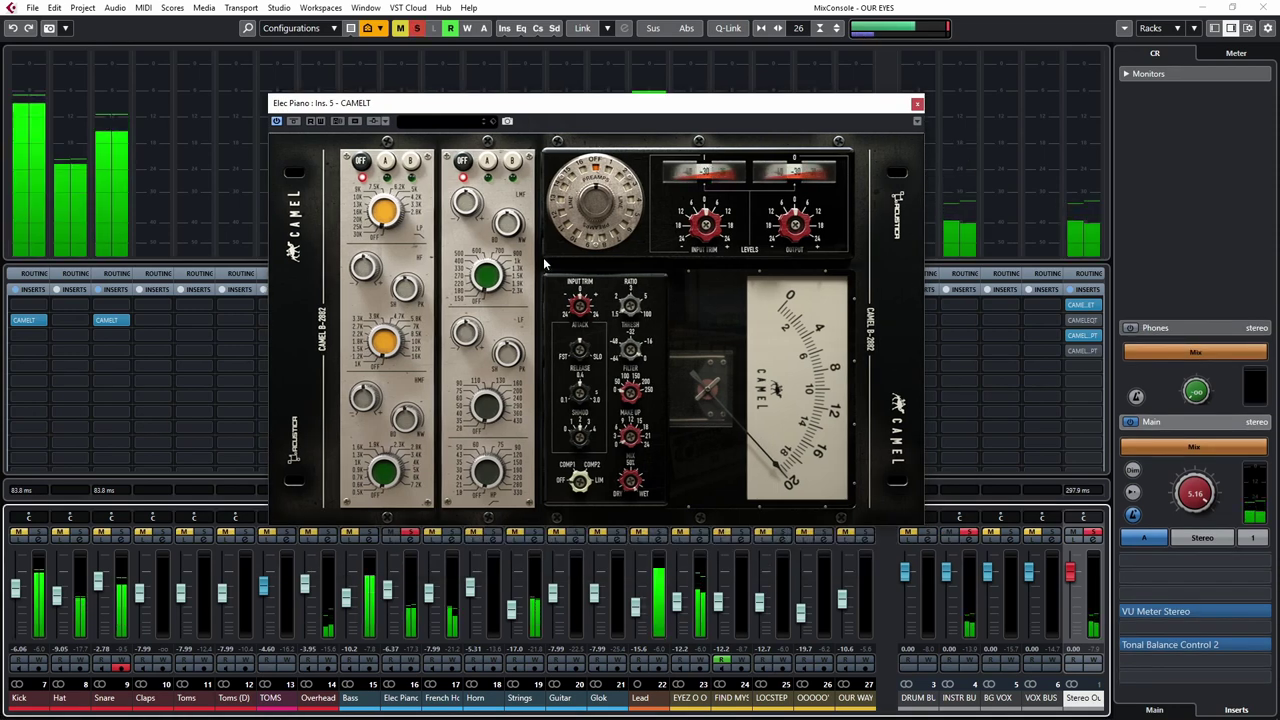
pyautogui.click(580, 481)
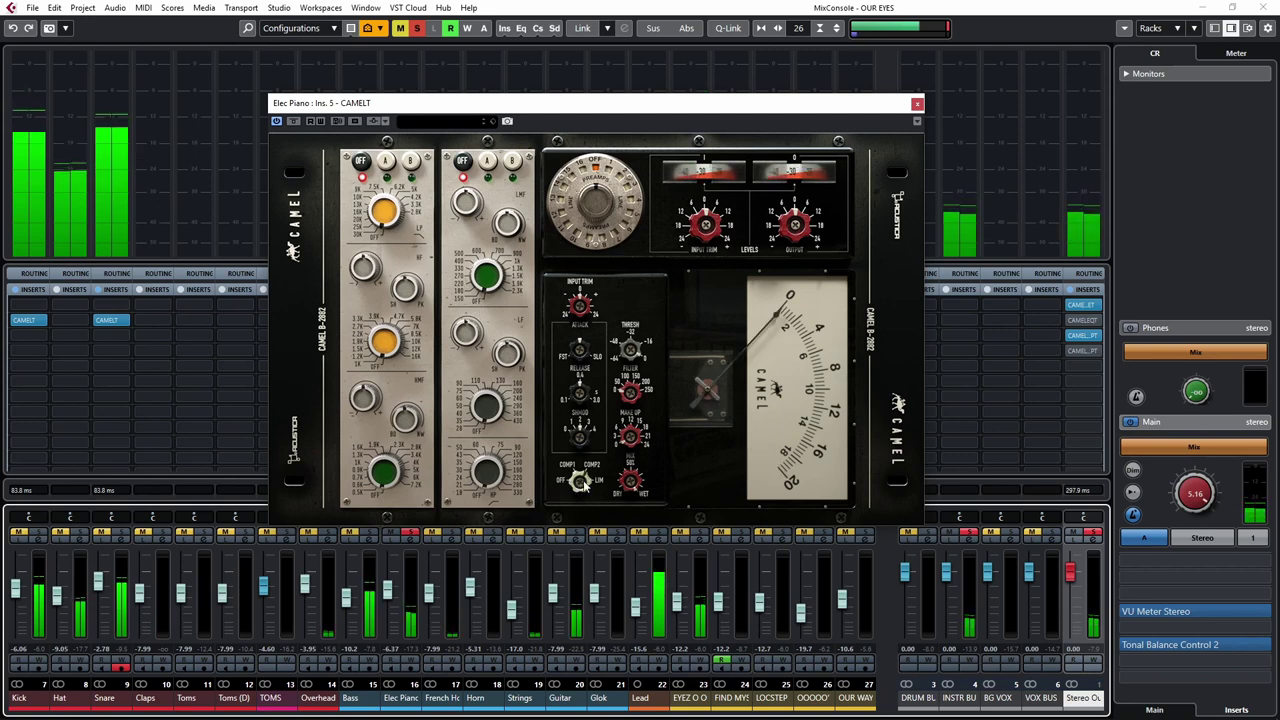
pyautogui.click(580, 481)
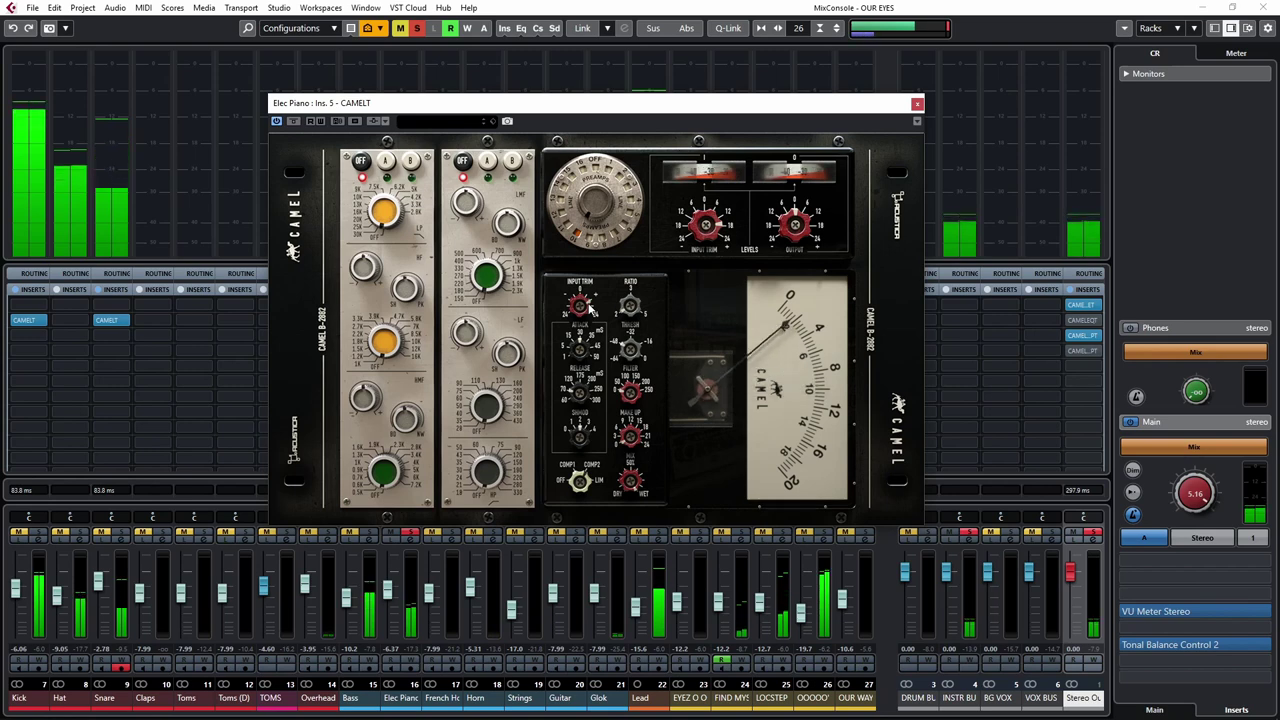
pyautogui.click(291, 121)
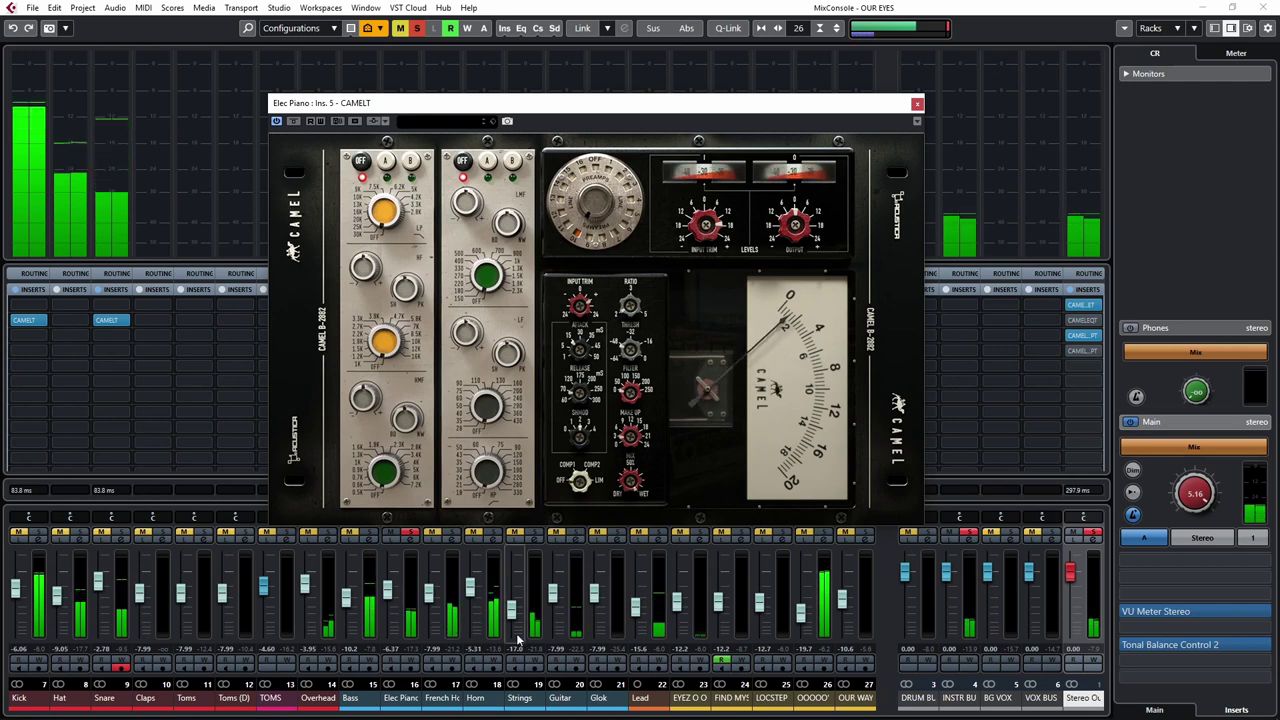
pyautogui.click(581, 482)
pyautogui.click(581, 482)
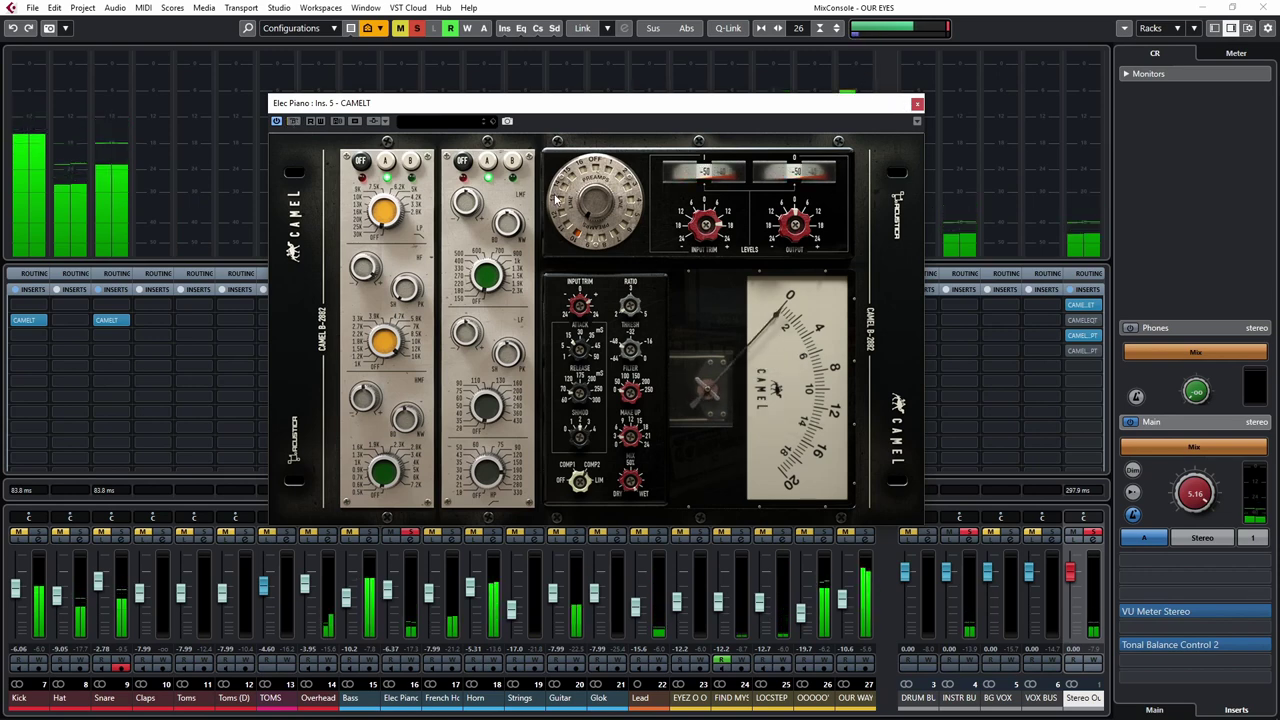
# Compare the Elec Piano's CAMELT bypassed and active within the full mix, then close its editor.
pyautogui.moveTo(508, 105); pyautogui.dragTo(537, 102)
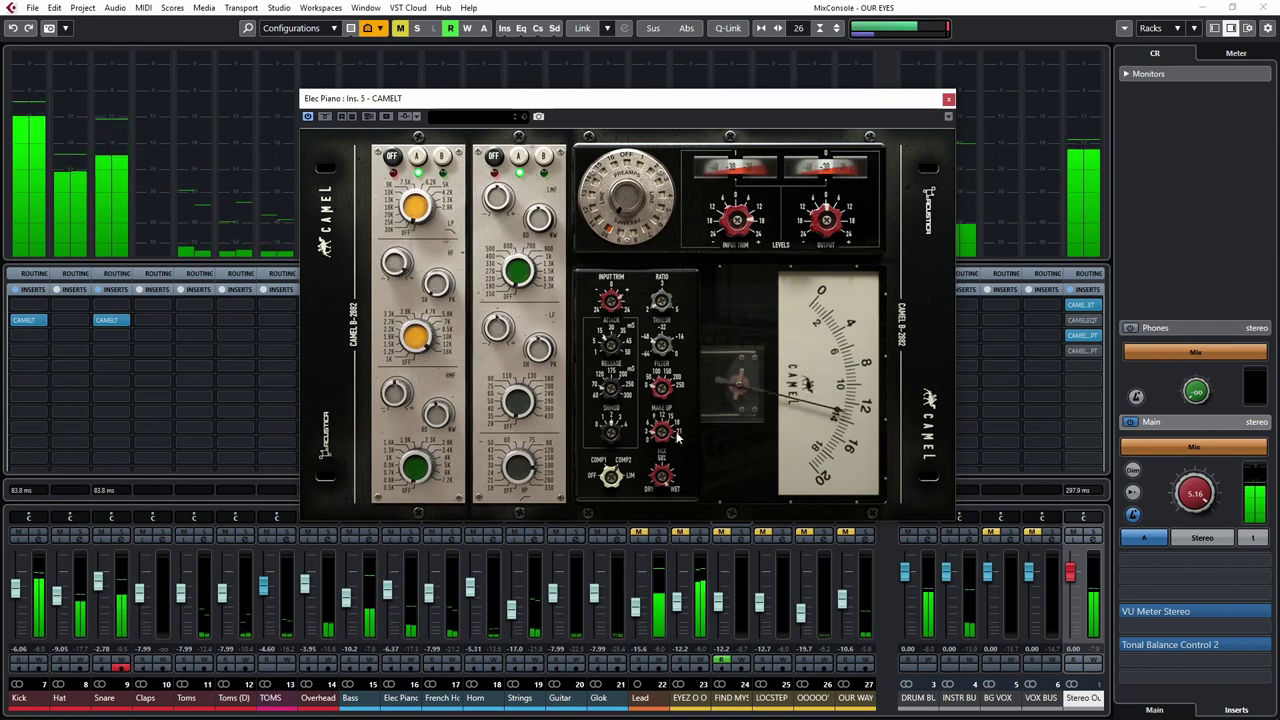
pyautogui.click(324, 117)
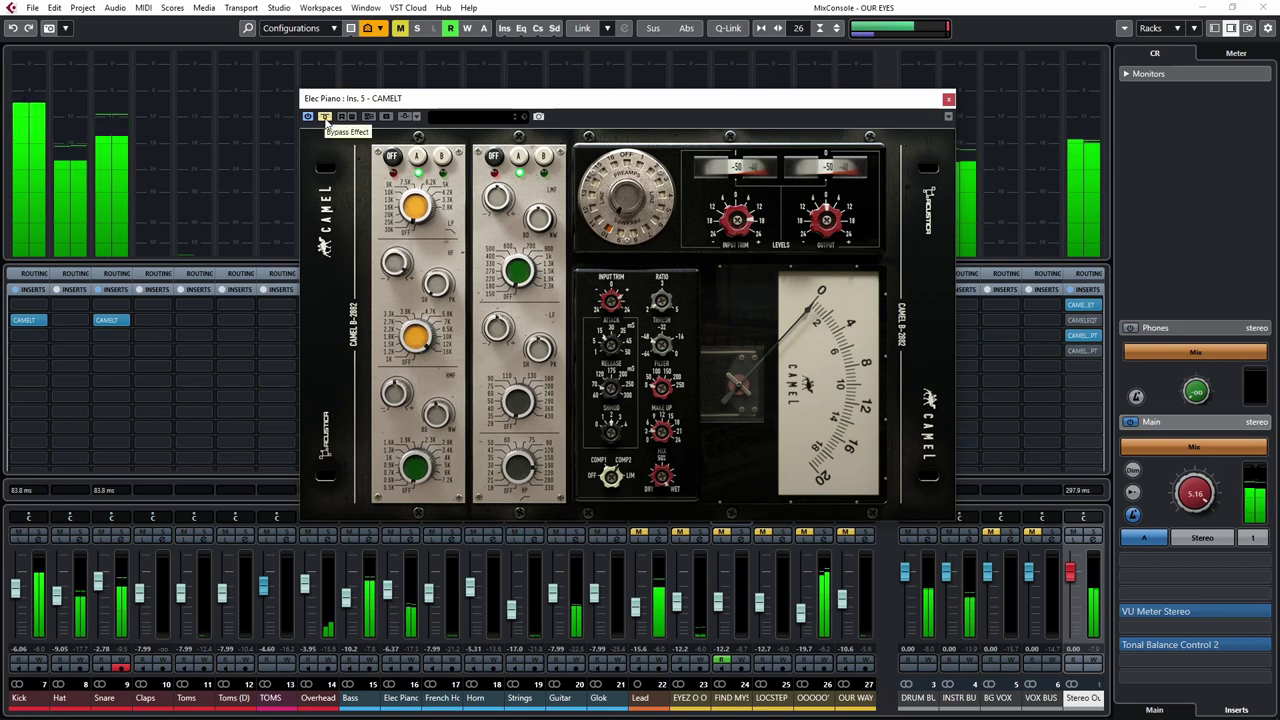
pyautogui.click(325, 118)
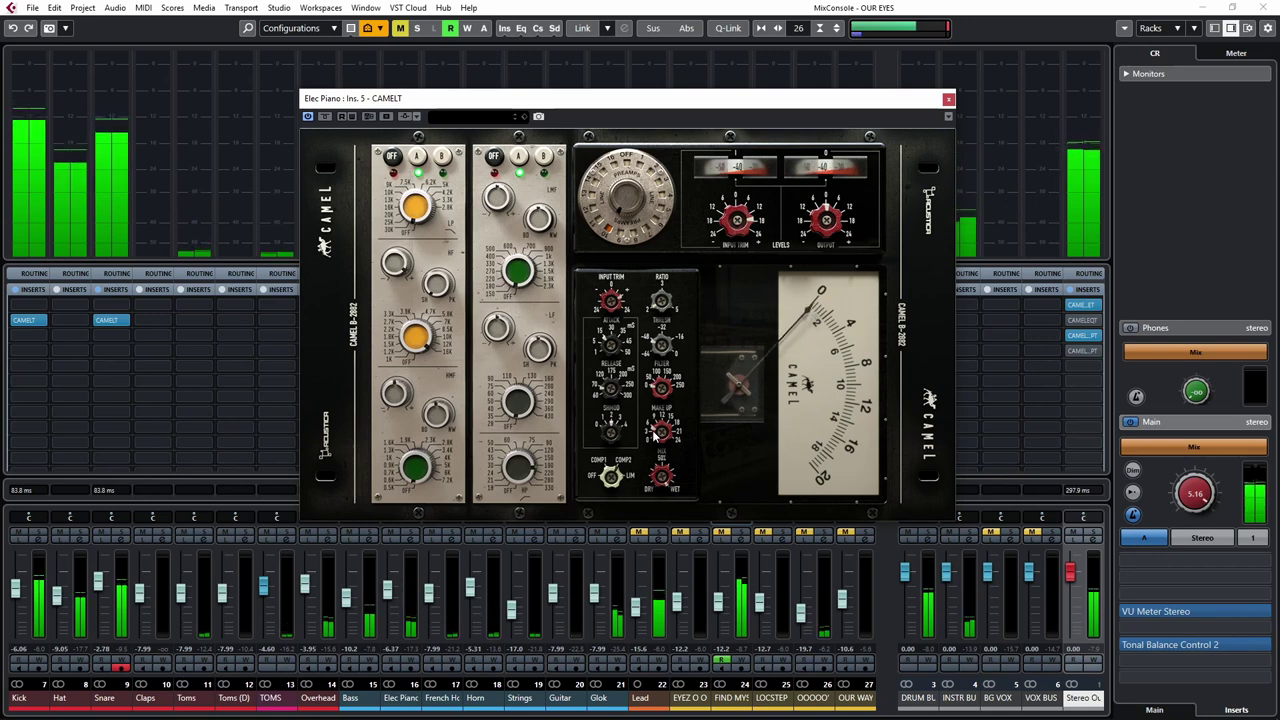
pyautogui.click(326, 118)
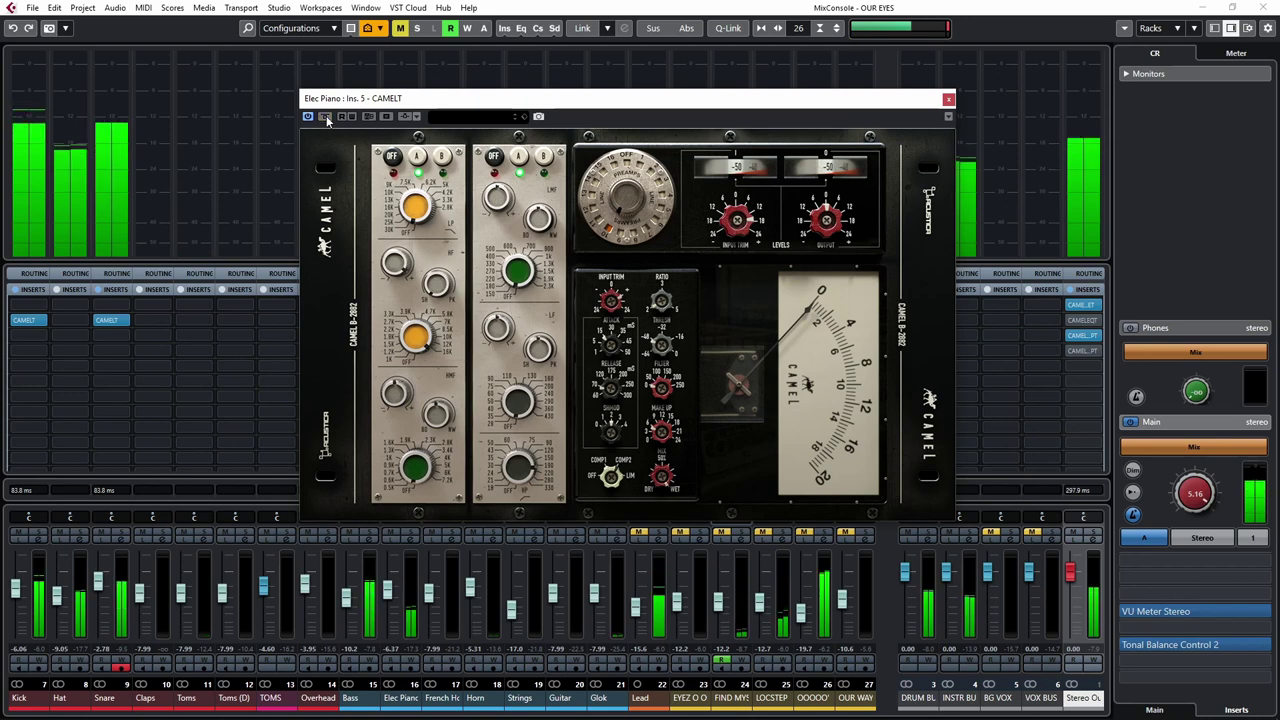
pyautogui.click(948, 98)
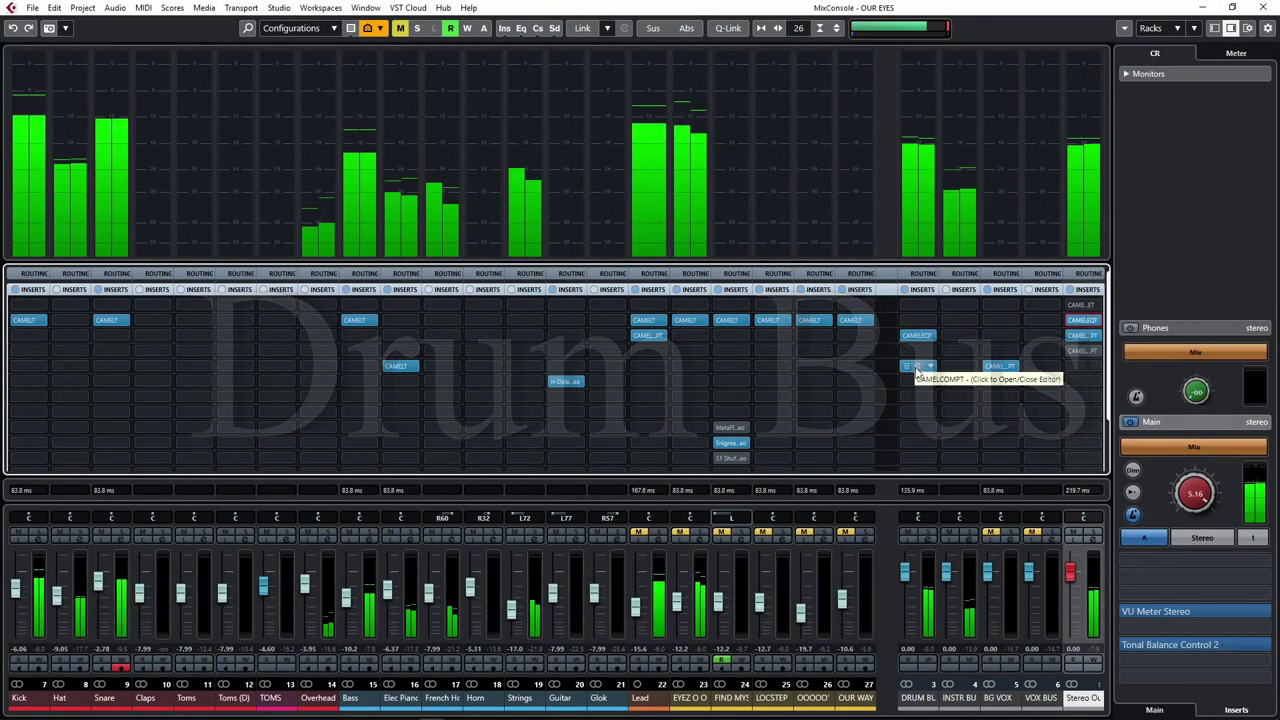
# Open the DRUM BUS's CAMELCOMPT editor and examine its attack and release controls.
pyautogui.click(917, 367)
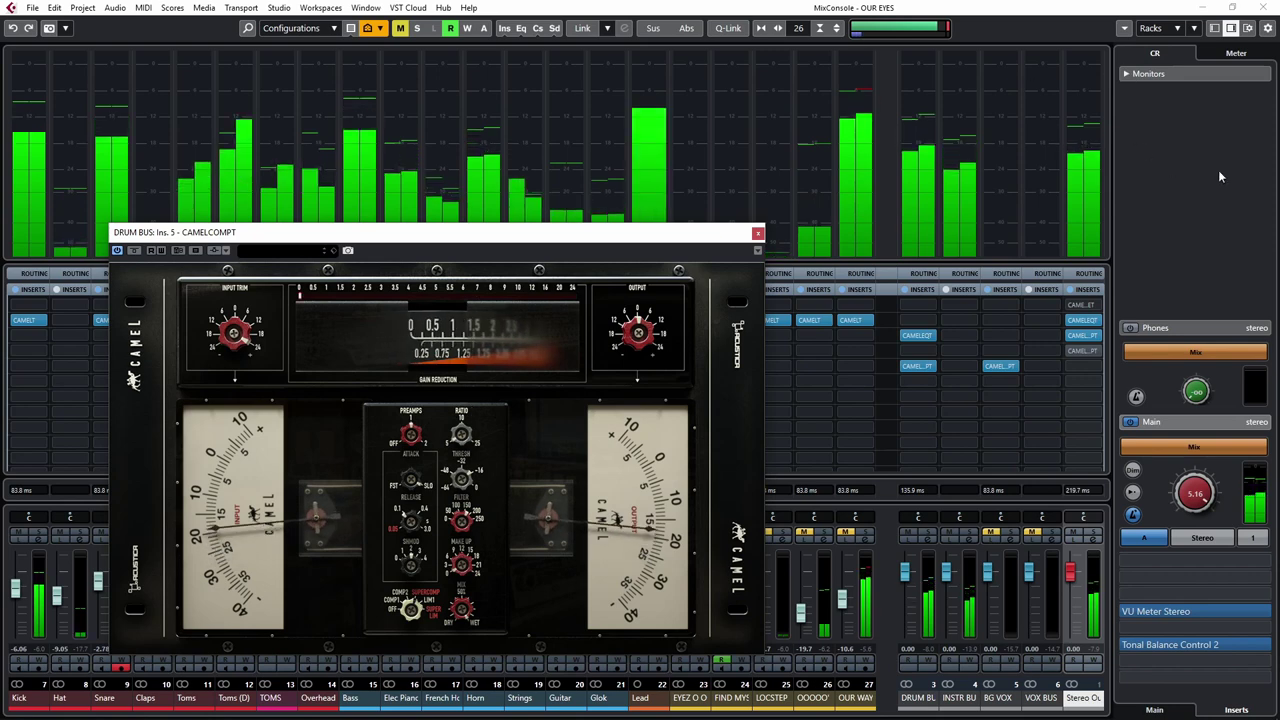
pyautogui.click(1052, 200)
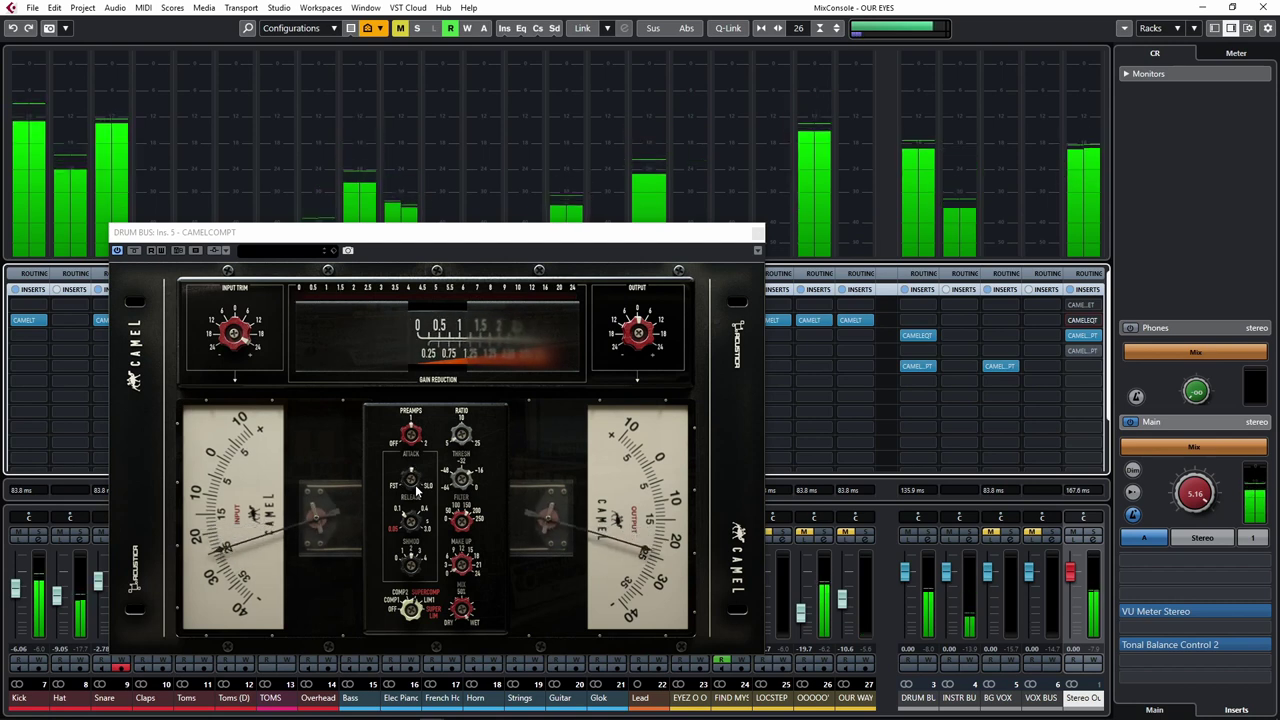
pyautogui.moveTo(417, 490); pyautogui.dragTo(419, 571)
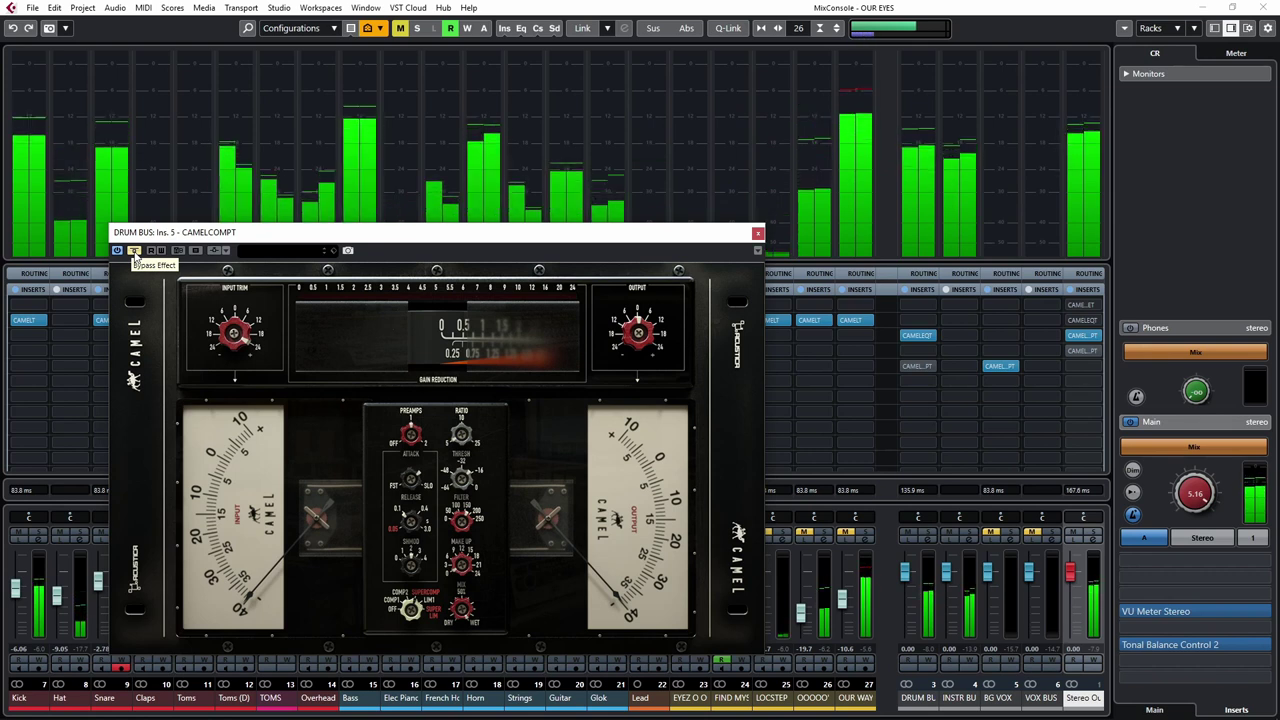
# Solo the DRUM BUS to compare its CAMELCOMPT bypassed and active, then unsolo the bus and close the editor.
pyautogui.click(930, 532)
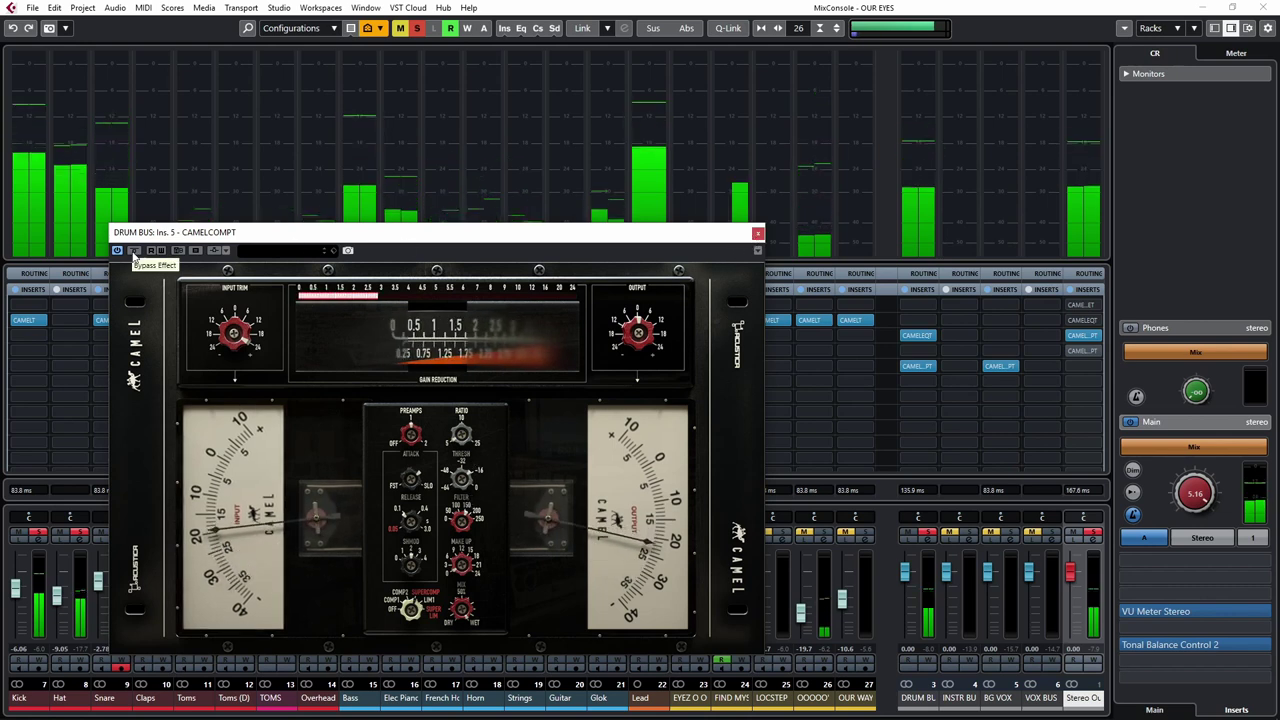
pyautogui.click(134, 251)
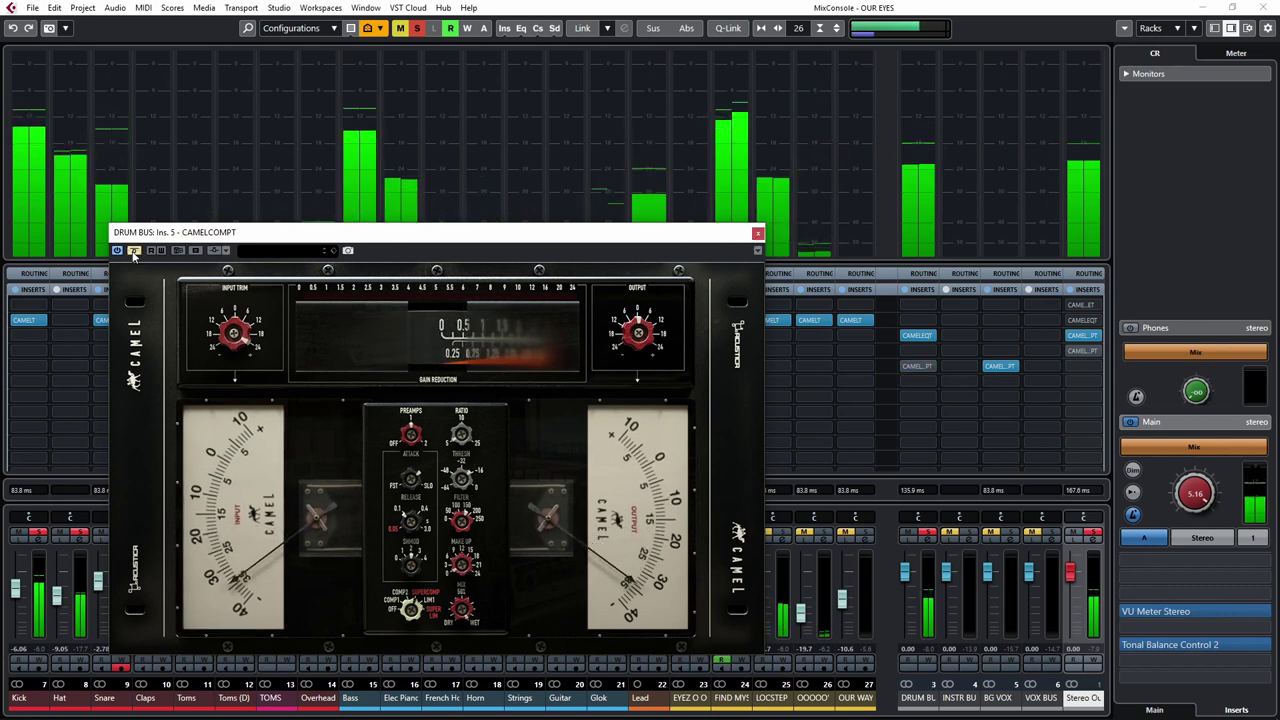
pyautogui.click(134, 251)
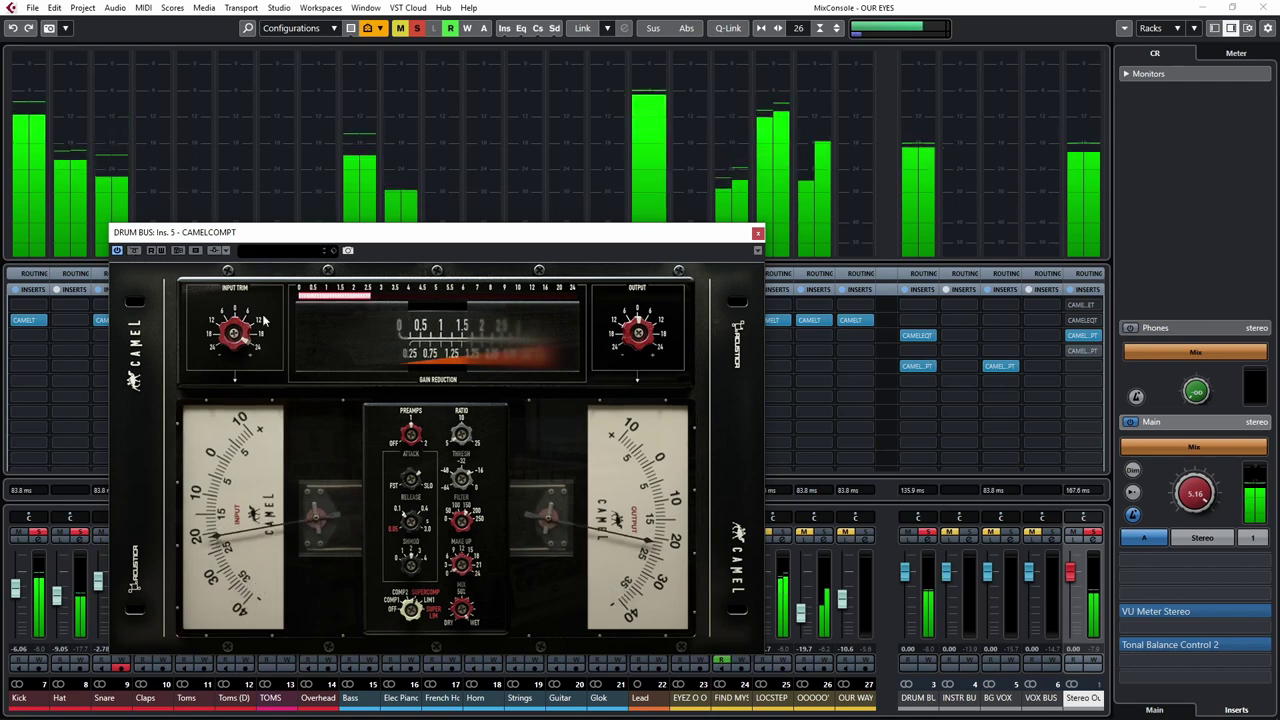
pyautogui.click(927, 532)
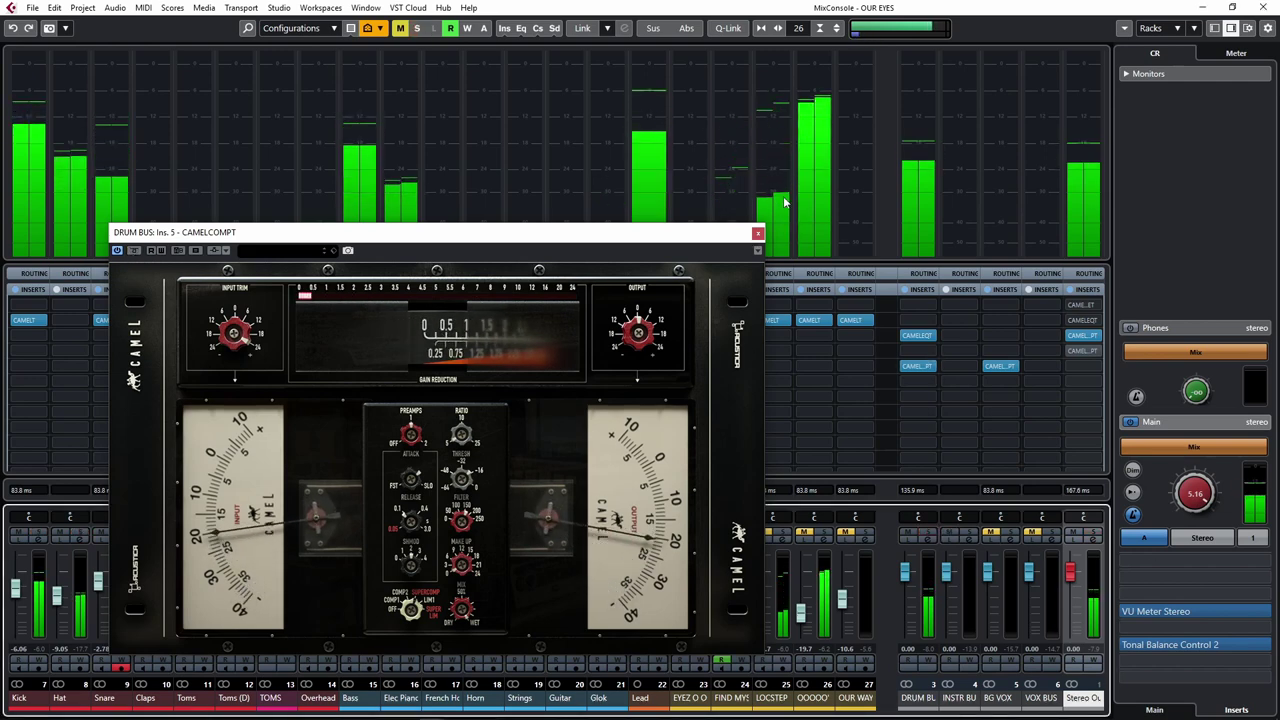
pyautogui.click(757, 233)
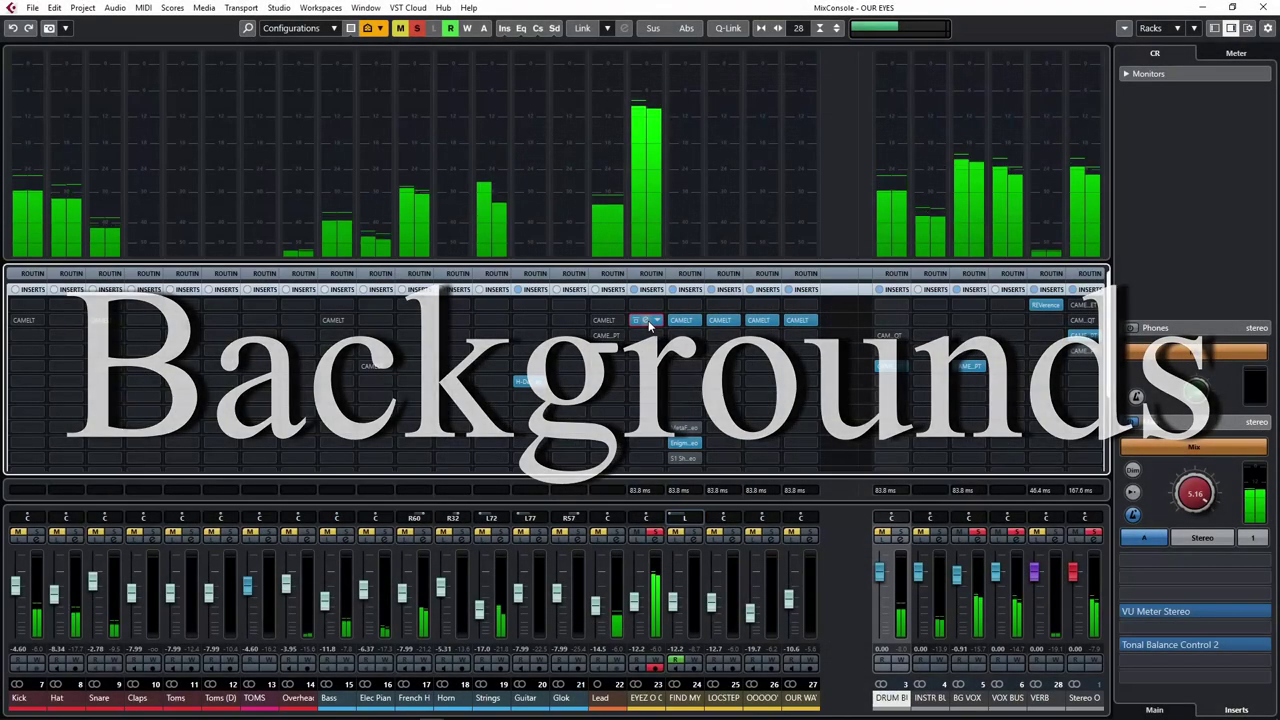
# Open the CAMELT editor on the EYEZ O OOH background vocal channel and toggle playback to audition it.
pyautogui.click(648, 320)
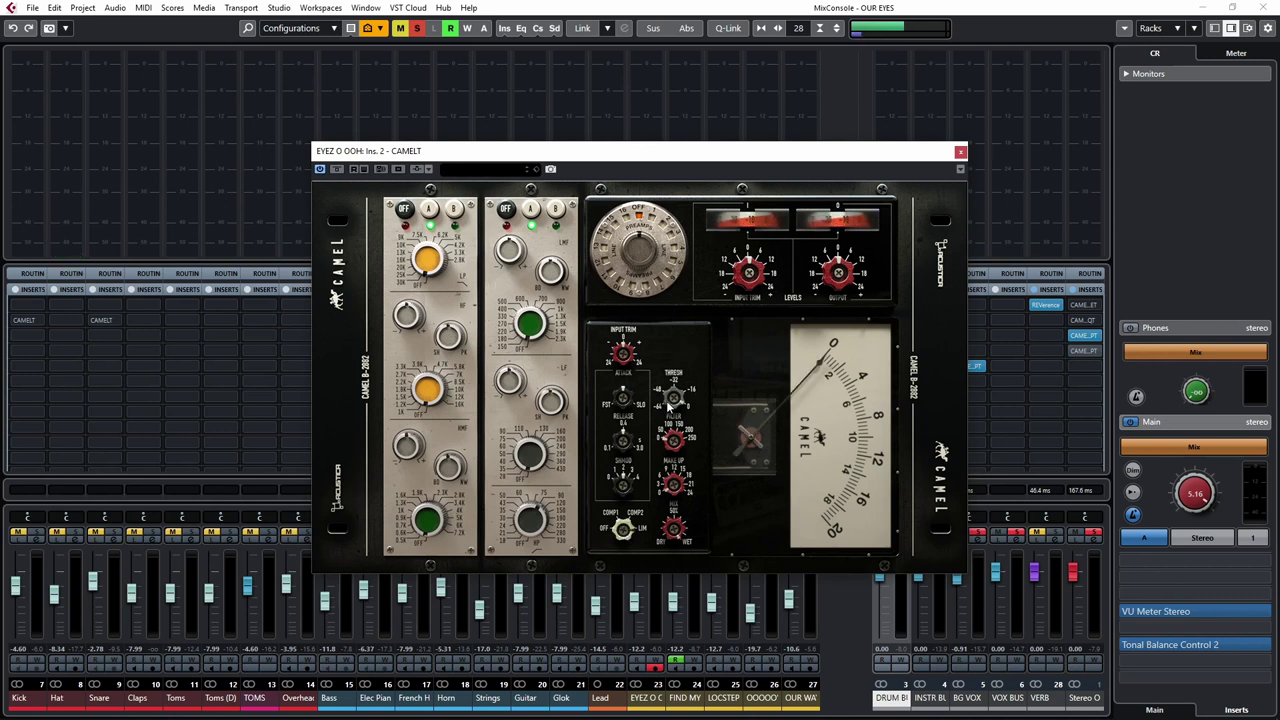
pyautogui.press('space')
pyautogui.press('space')
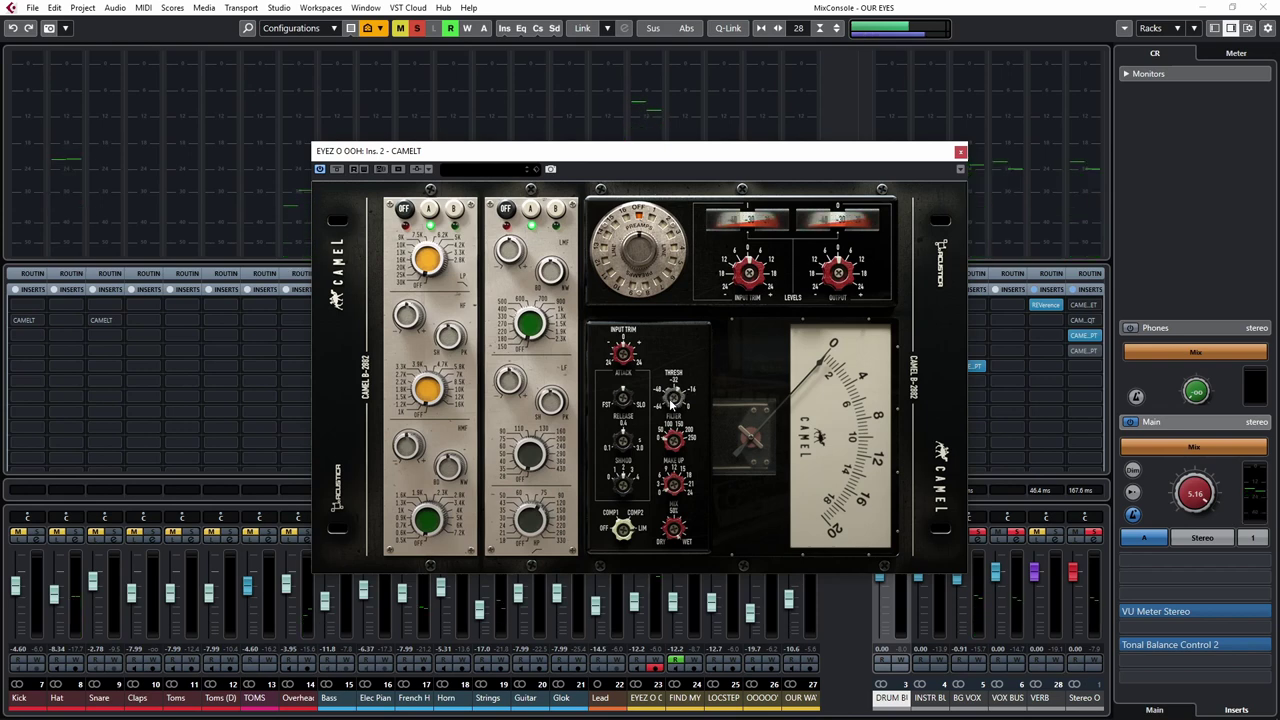
# Start and stop playback repeatedly to examine how the EYEZ O OOH channel's CAMELT compresses the vocal.
pyautogui.press('space')
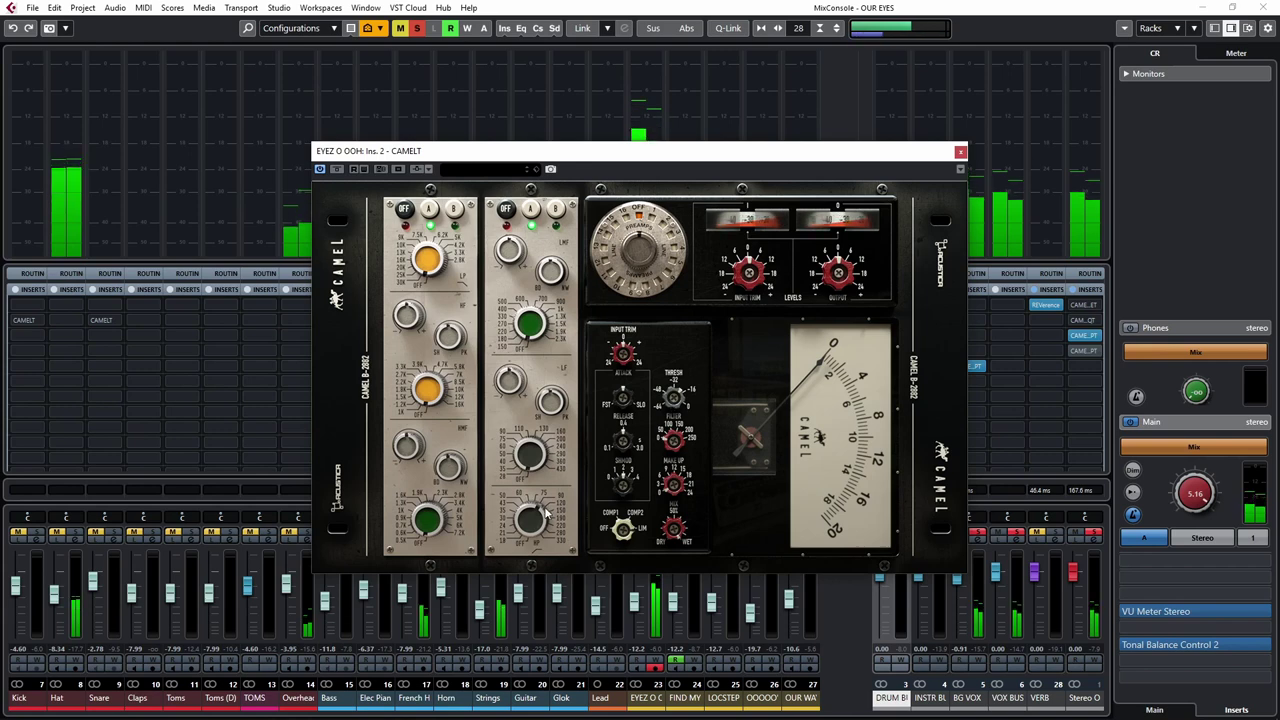
pyautogui.press('space')
pyautogui.press('space')
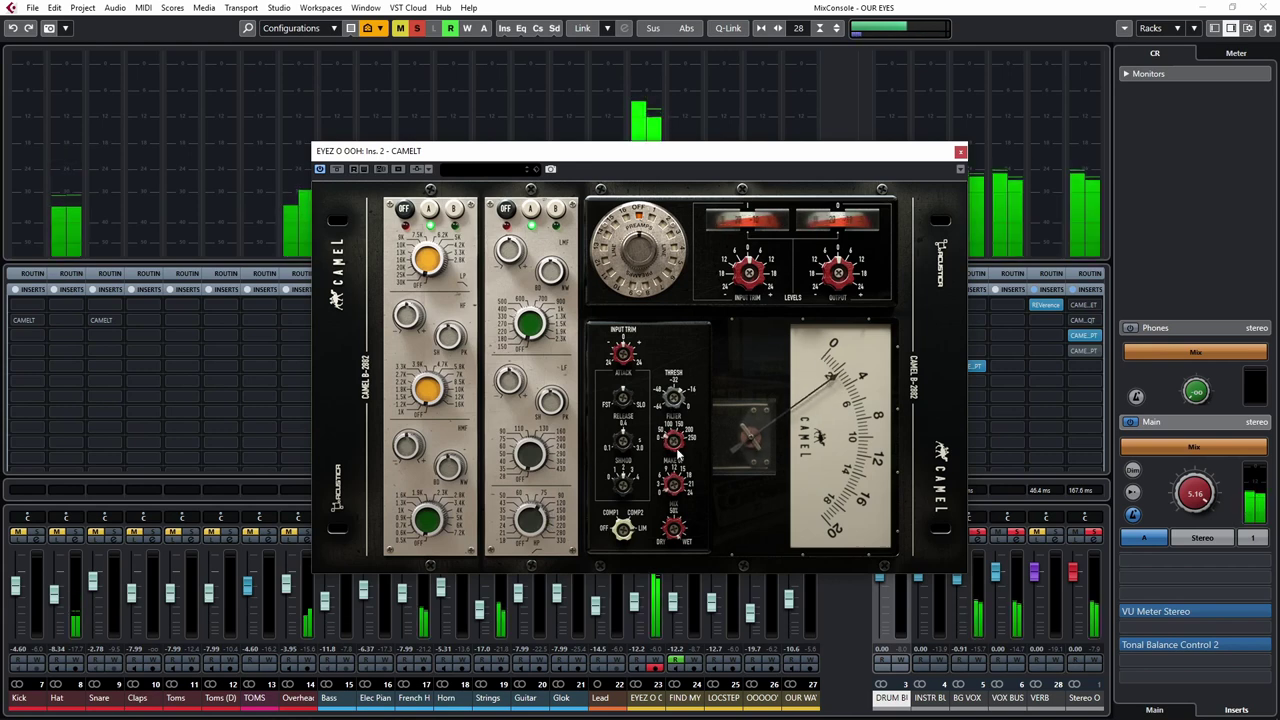
pyautogui.press('space')
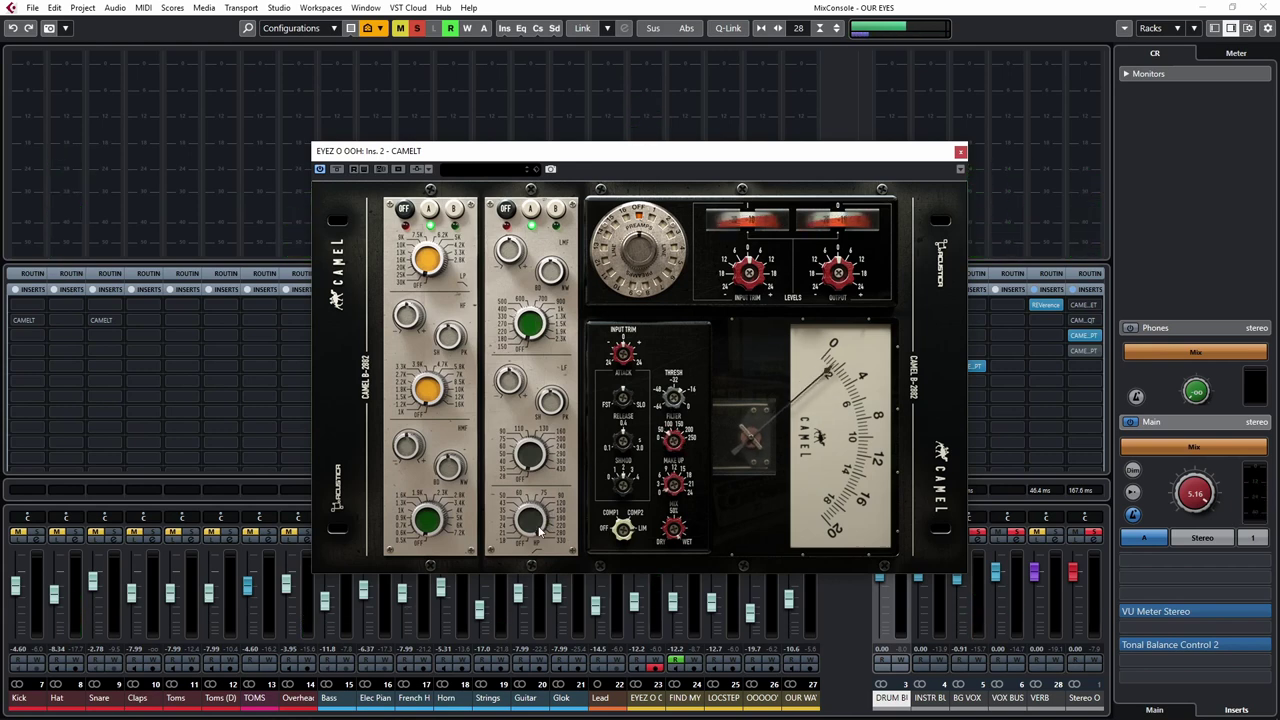
pyautogui.press('space')
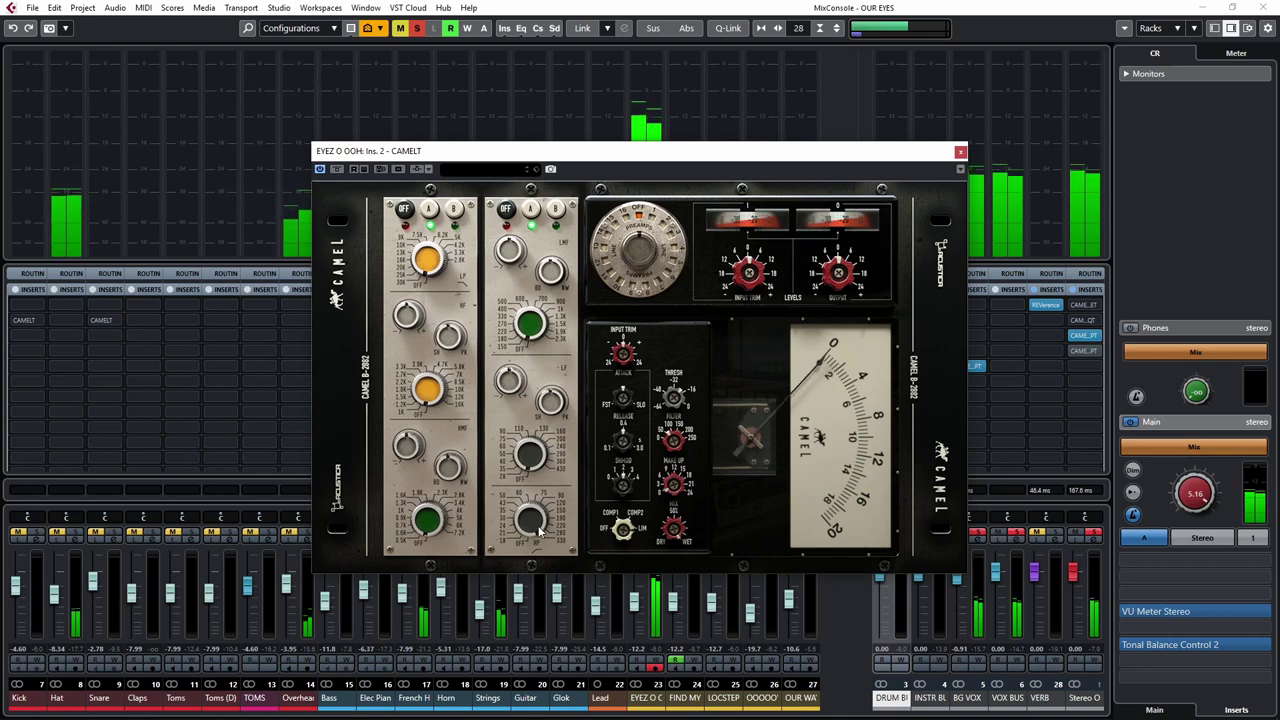
pyautogui.press('space')
pyautogui.press('space')
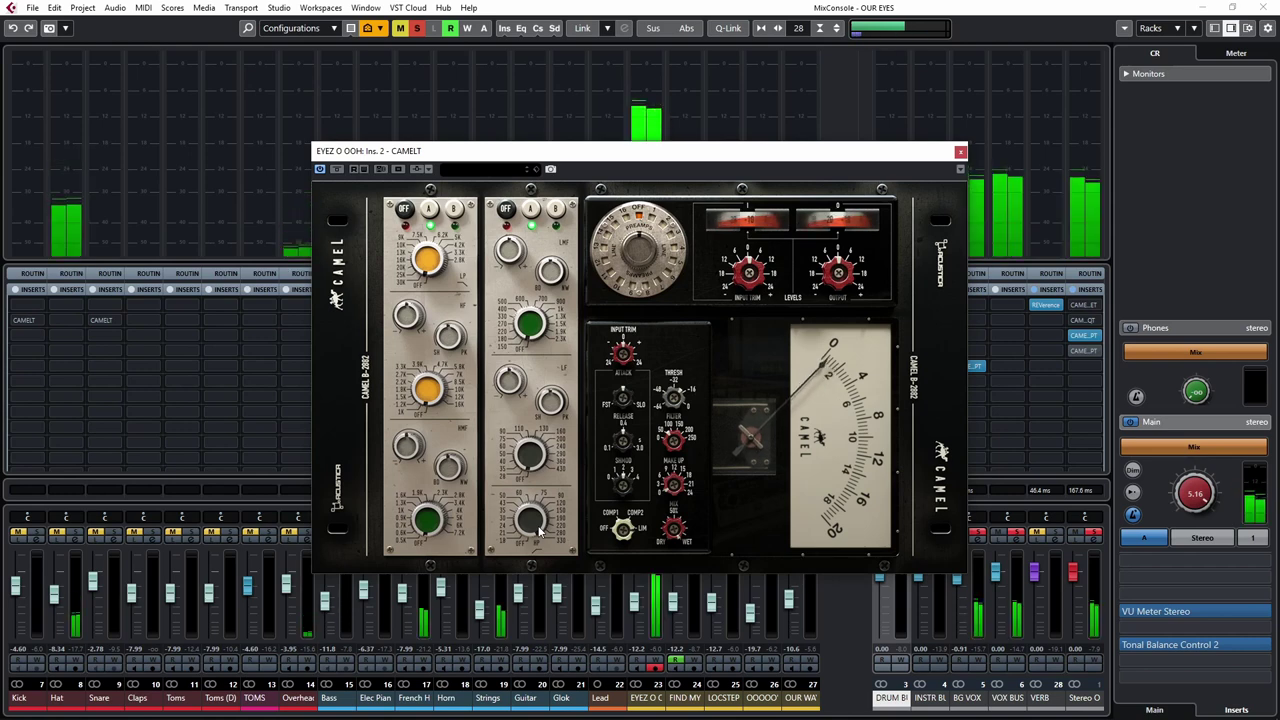
pyautogui.press('space')
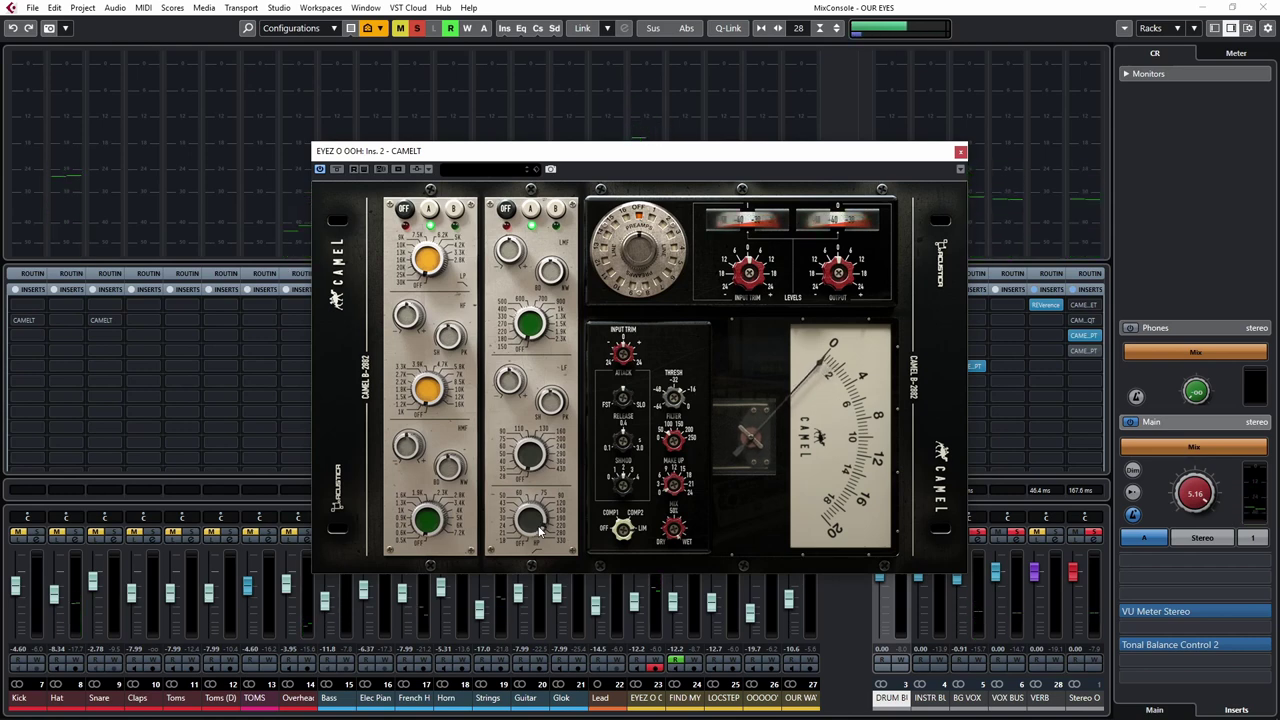
pyautogui.press('space')
# Add the Lead channel to the solo and audition it together with the EYEZ O OOH channel's CAMELT.
pyautogui.moveTo(723, 151); pyautogui.dragTo(713, 14)
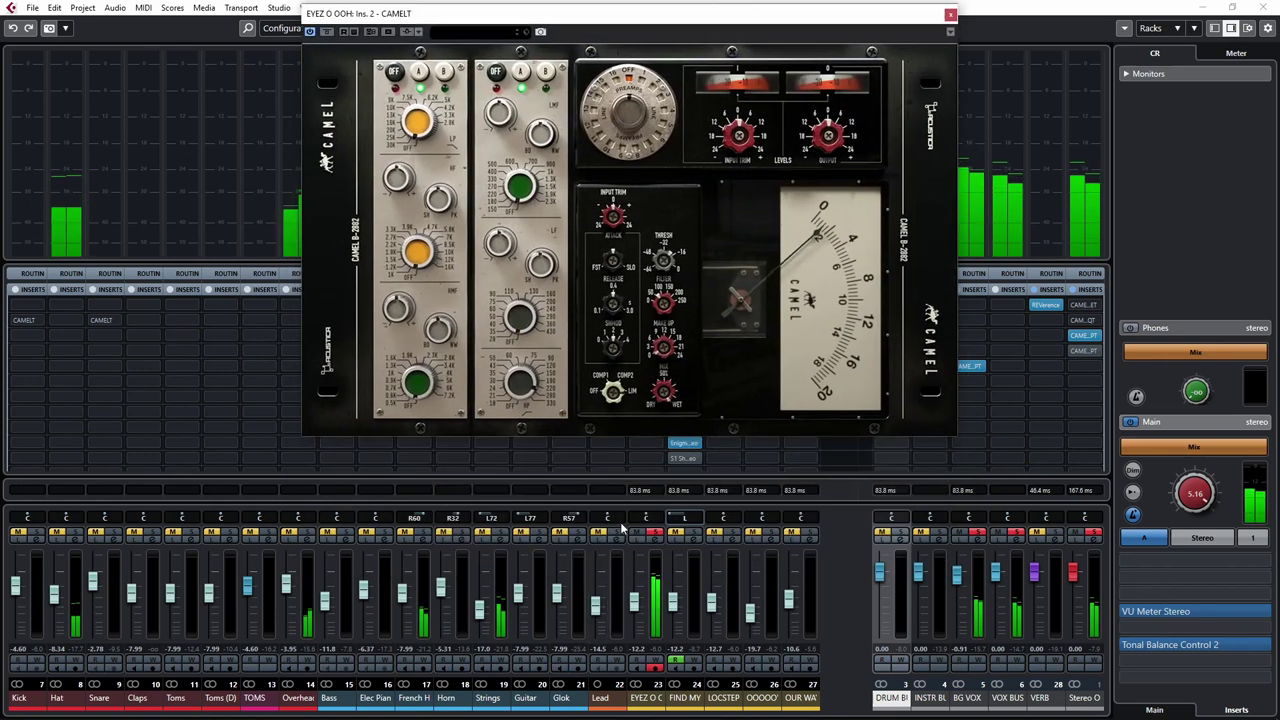
pyautogui.press('space')
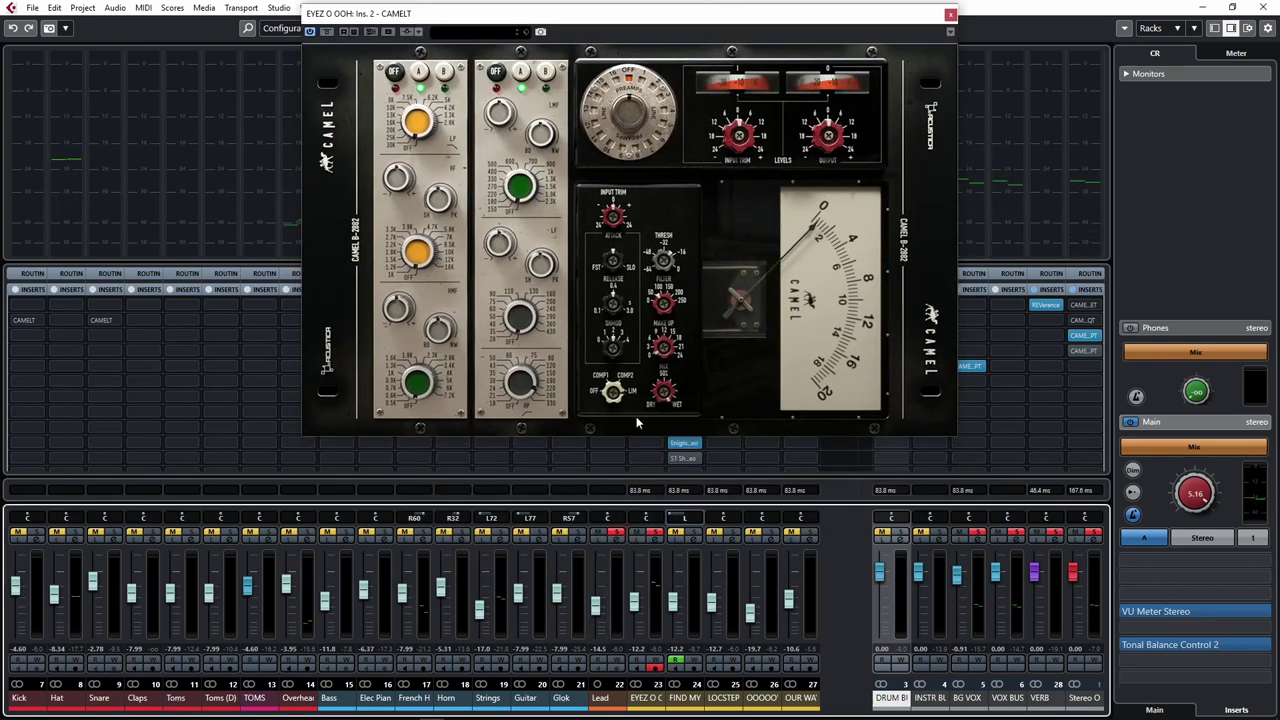
pyautogui.press('space')
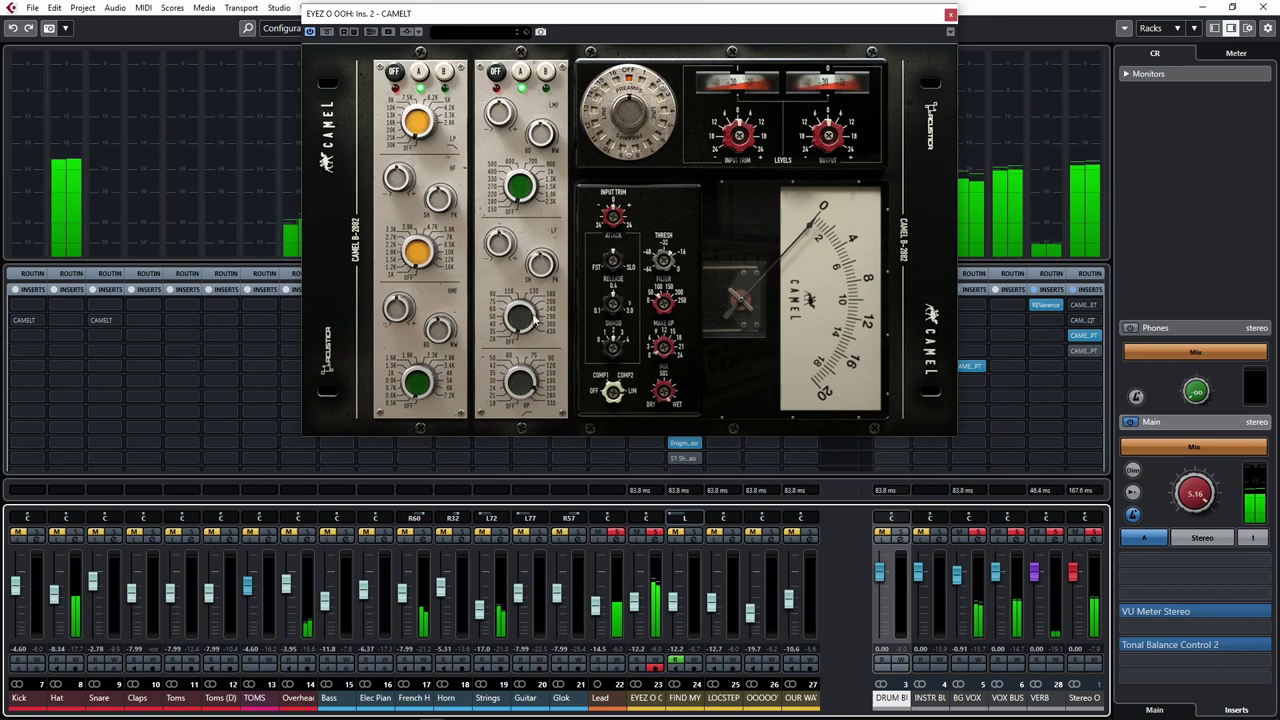
pyautogui.press('space')
pyautogui.press('space')
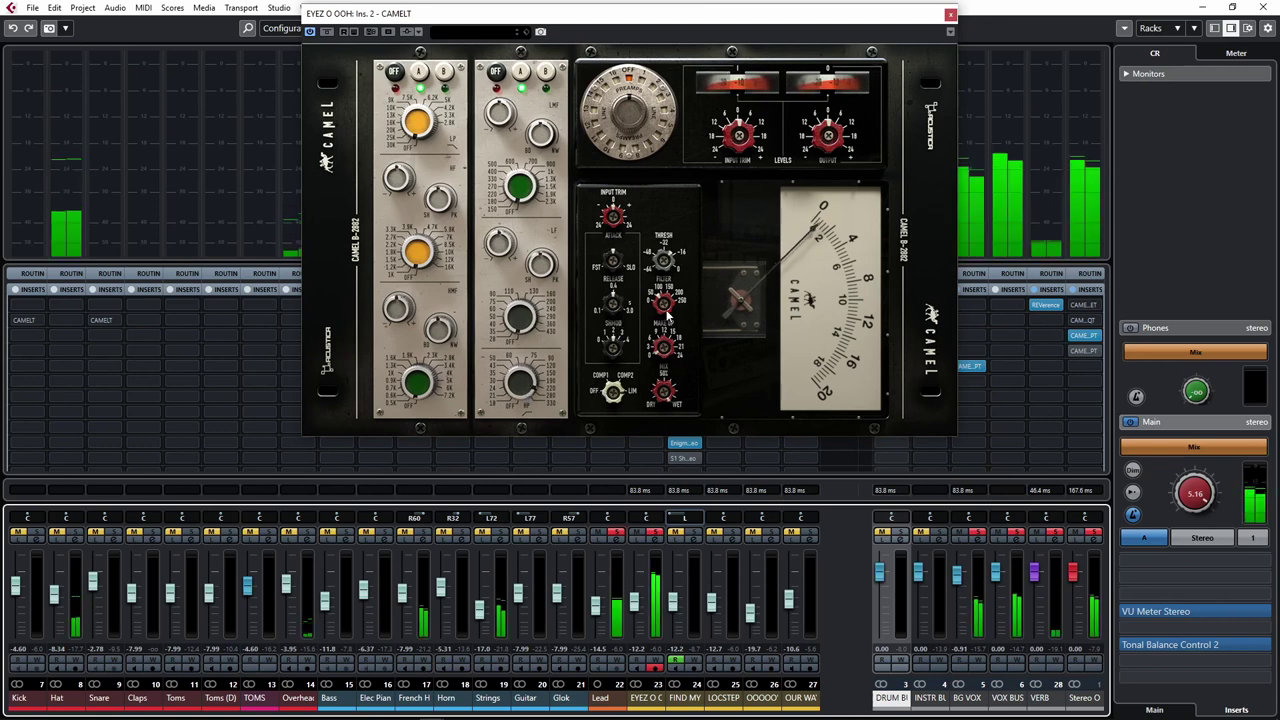
pyautogui.press('space')
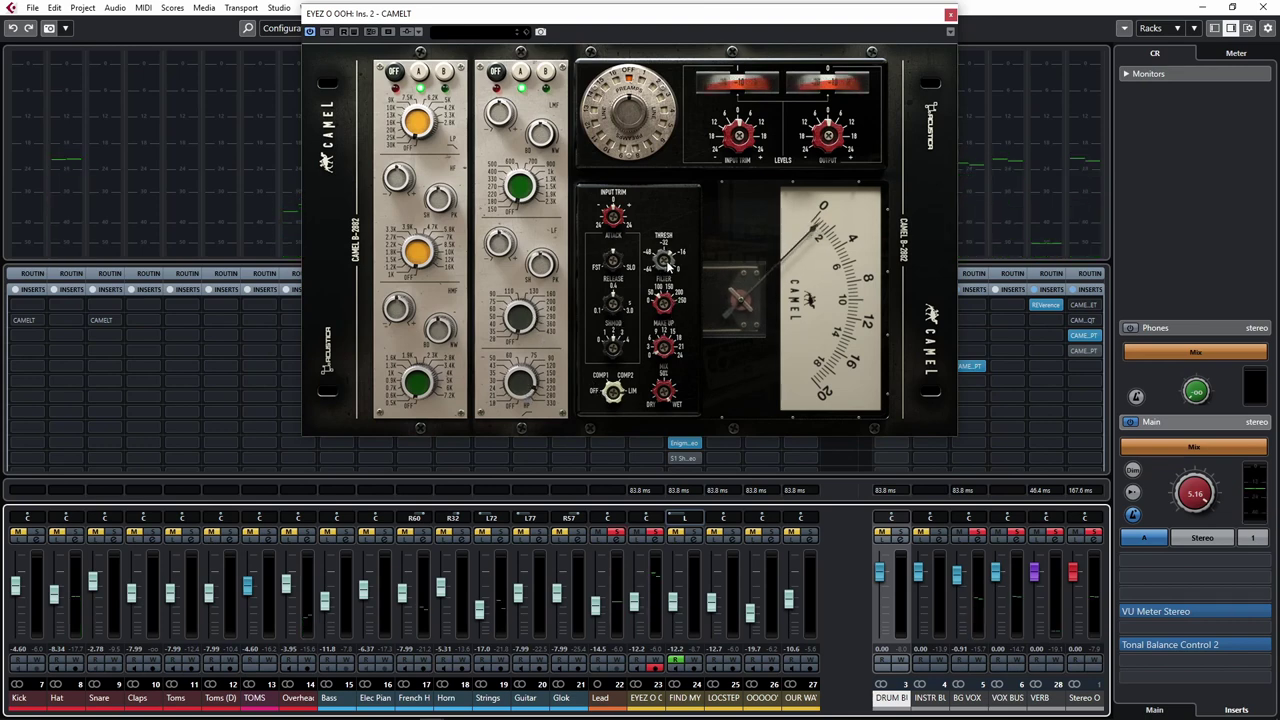
pyautogui.press('space')
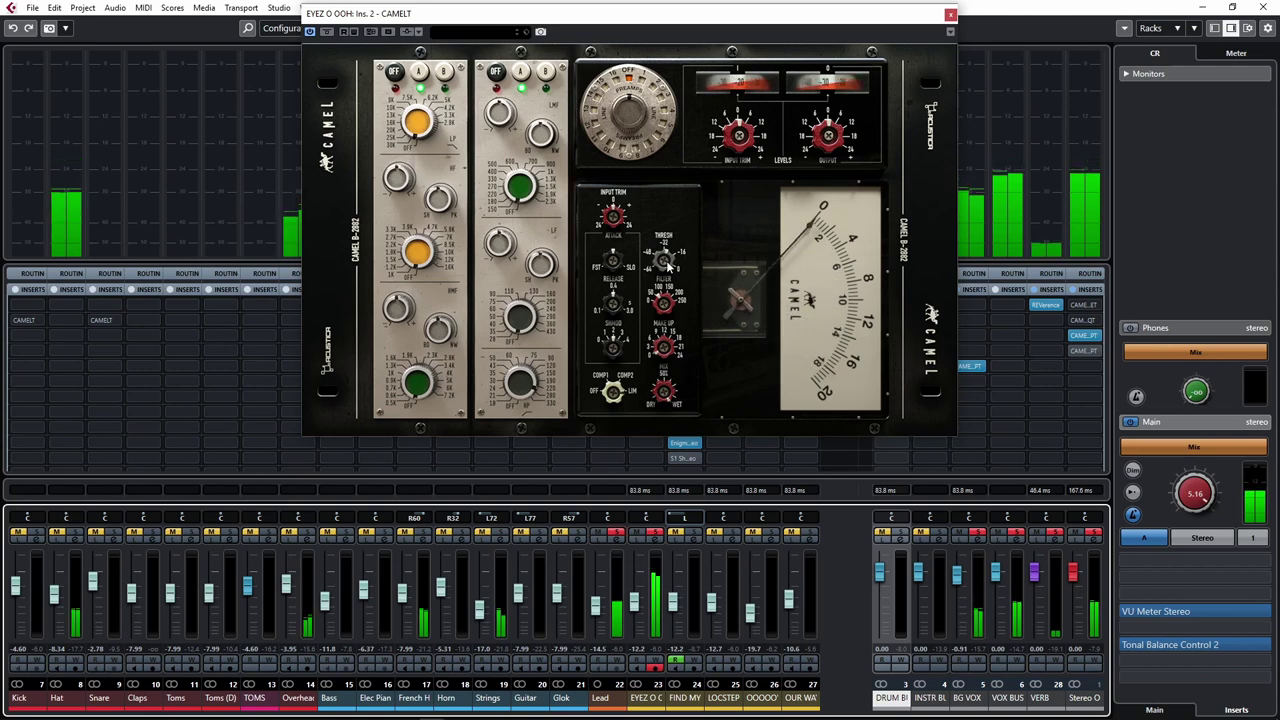
pyautogui.press('space')
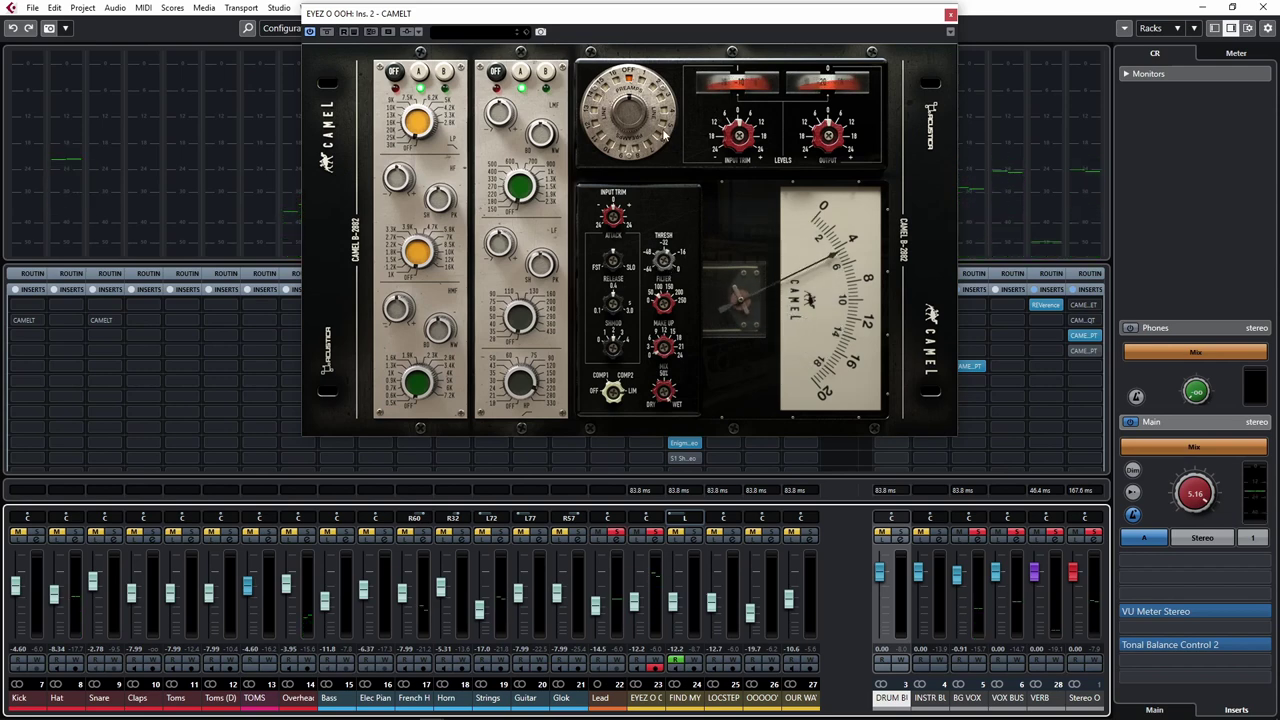
pyautogui.press('space')
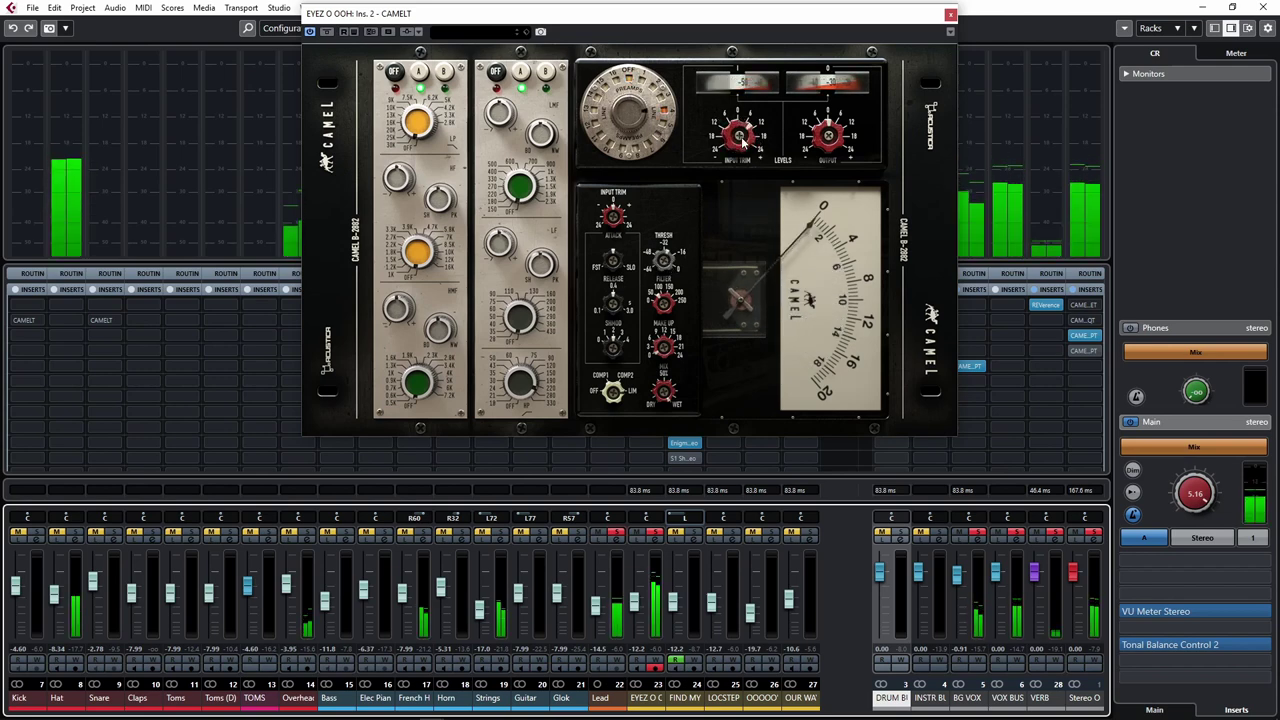
# Engage the EYEZ O OOH CAMELT's preamp while auditioning, and switch its compressor to the mode with a ratio control.
pyautogui.press('space')
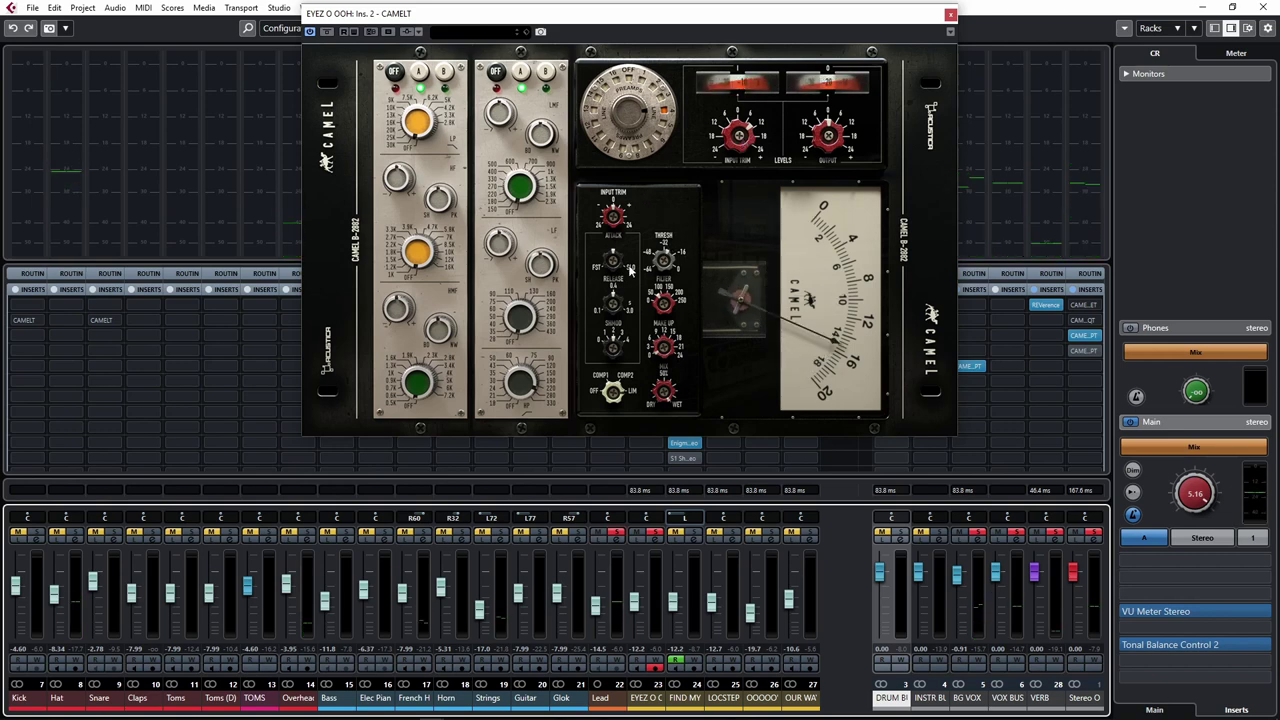
pyautogui.press('space')
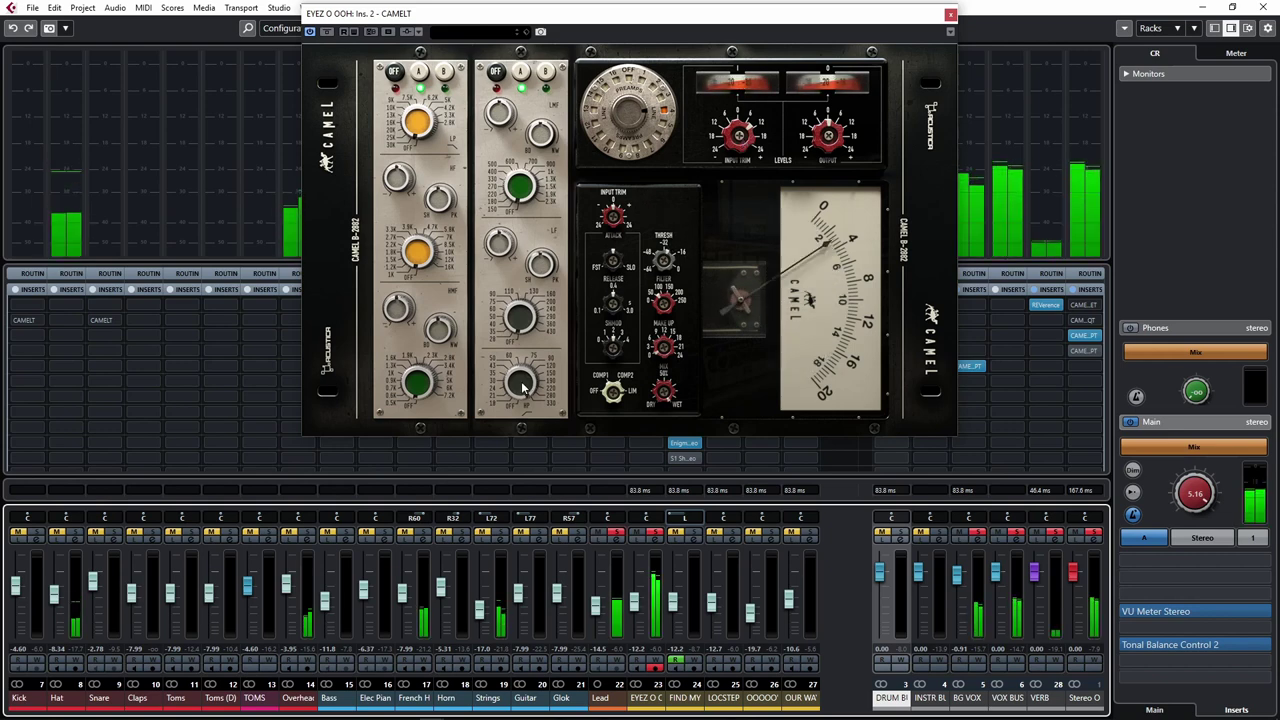
pyautogui.press('space')
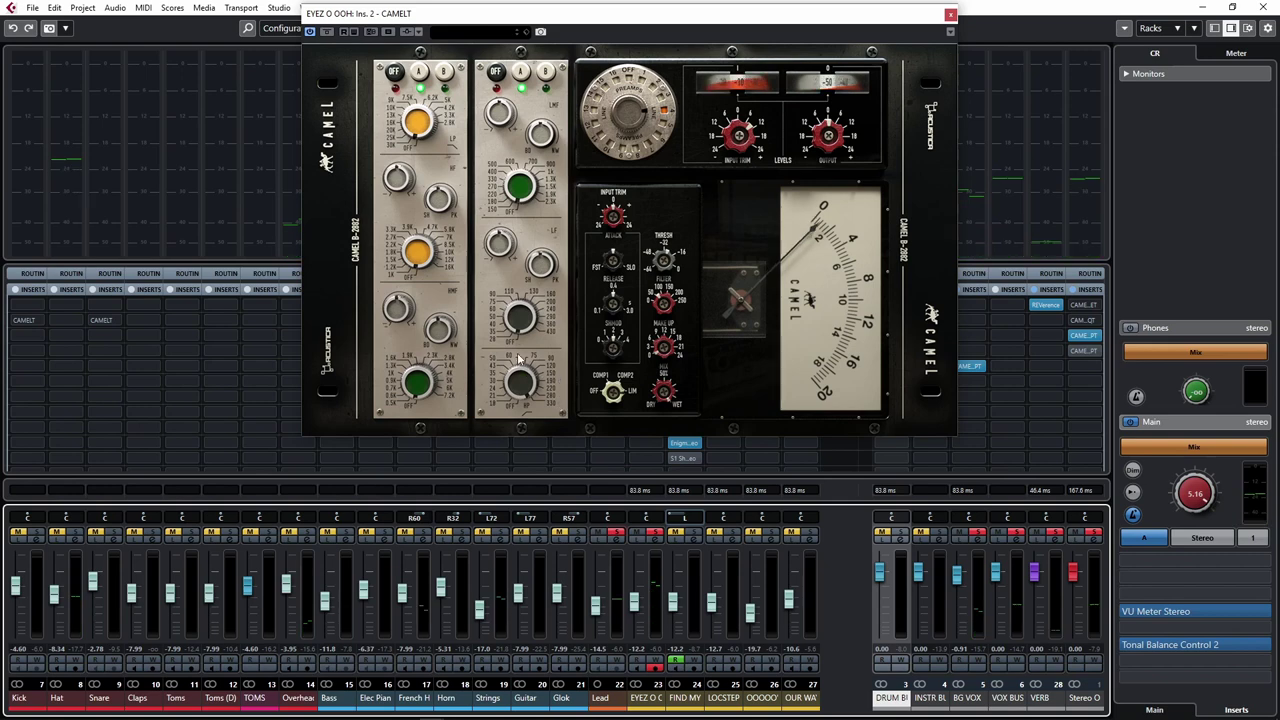
pyautogui.press('space')
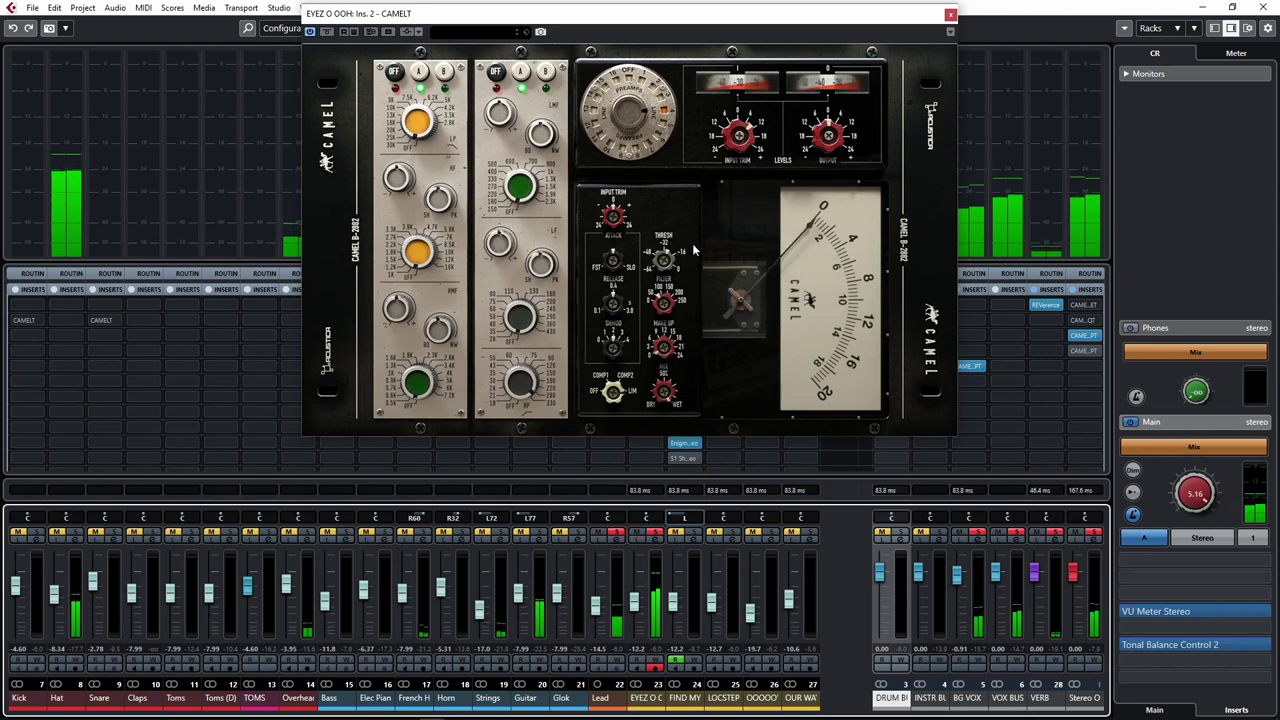
pyautogui.press('space')
pyautogui.press('space')
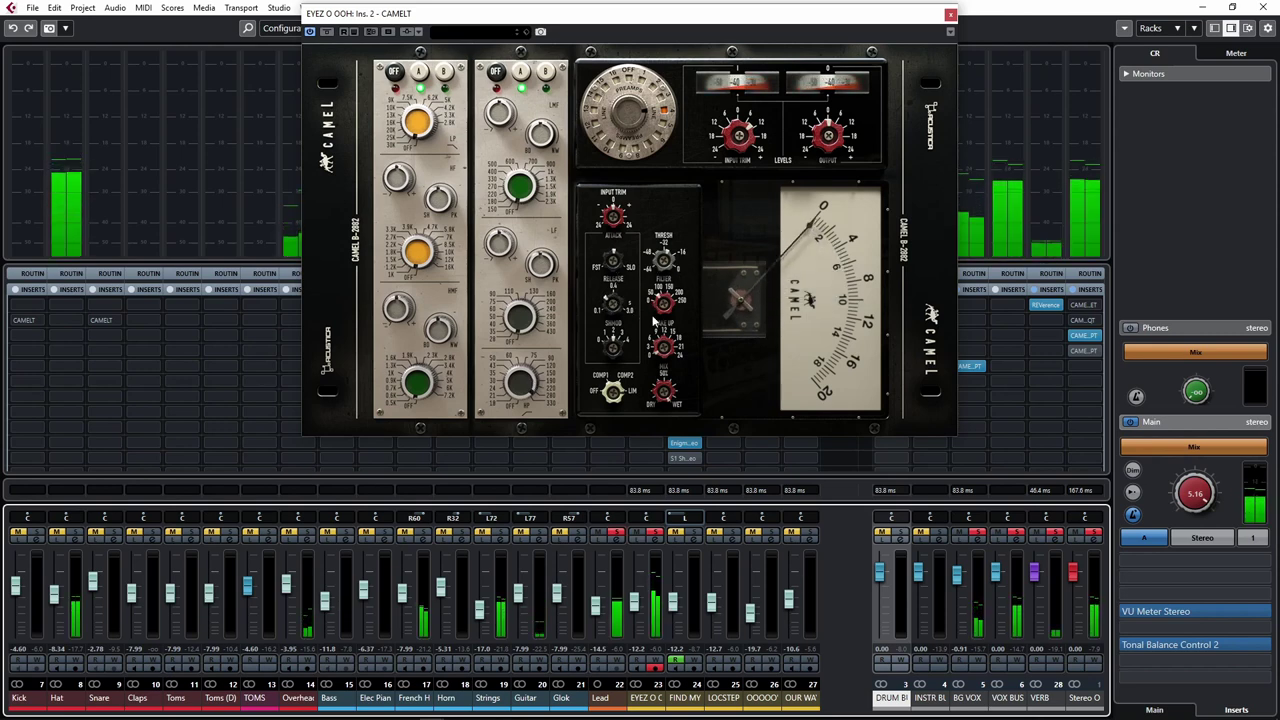
pyautogui.click(614, 393)
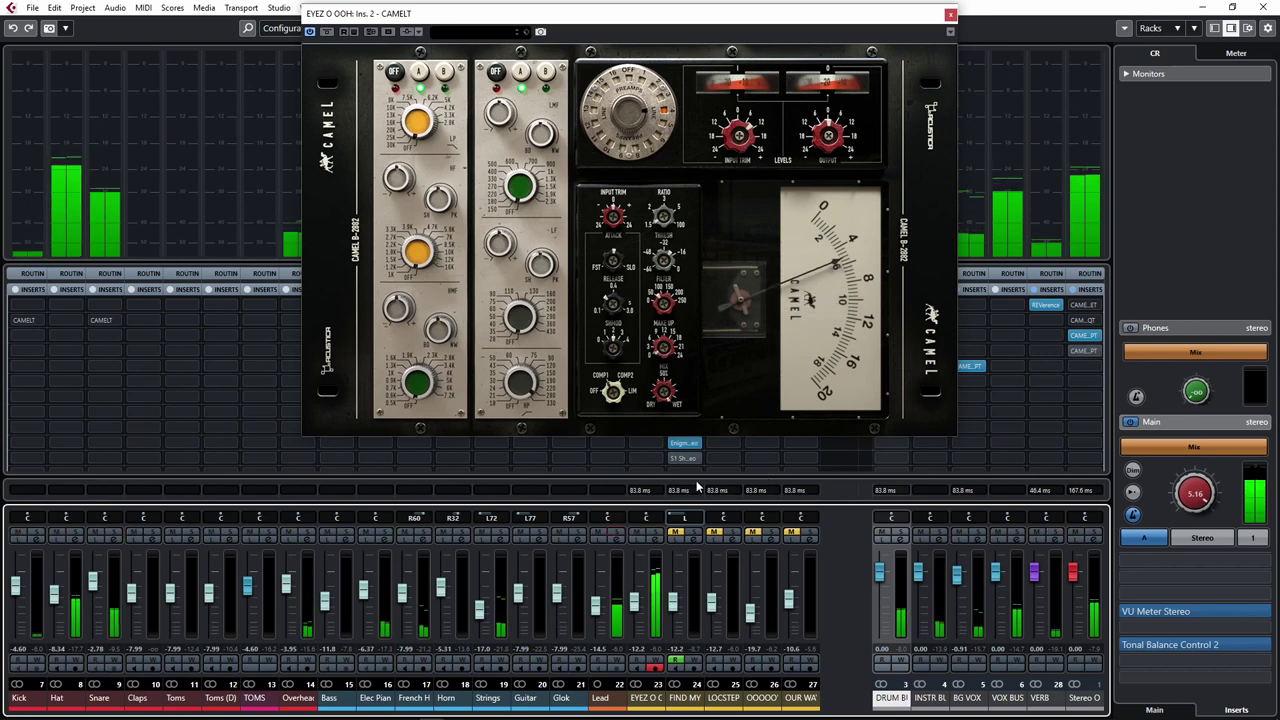
# Shorten the playback cycle in the project window to end at 3.2.1.0, then reopen the MixConsole.
pyautogui.click(1263, 7)
pyautogui.moveTo(688, 21); pyautogui.dragTo(642, 321)
pyautogui.press('g')
pyautogui.press('g')
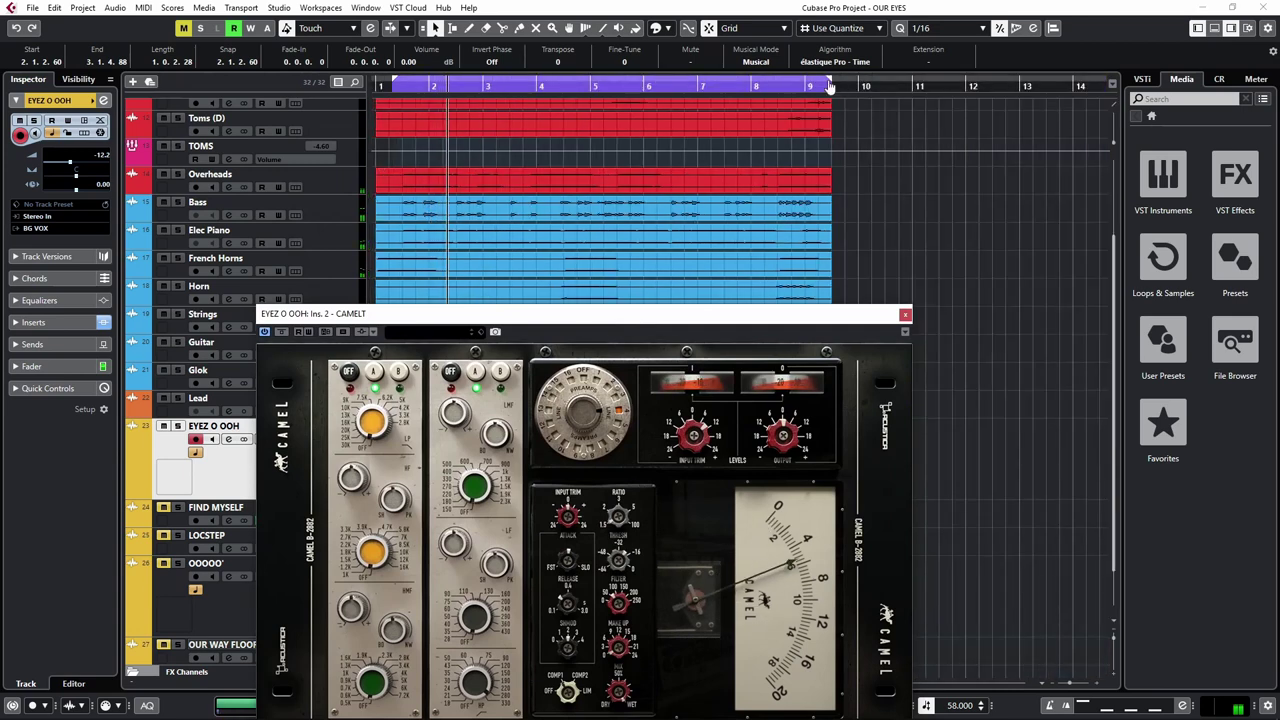
pyautogui.moveTo(831, 81); pyautogui.dragTo(502, 100)
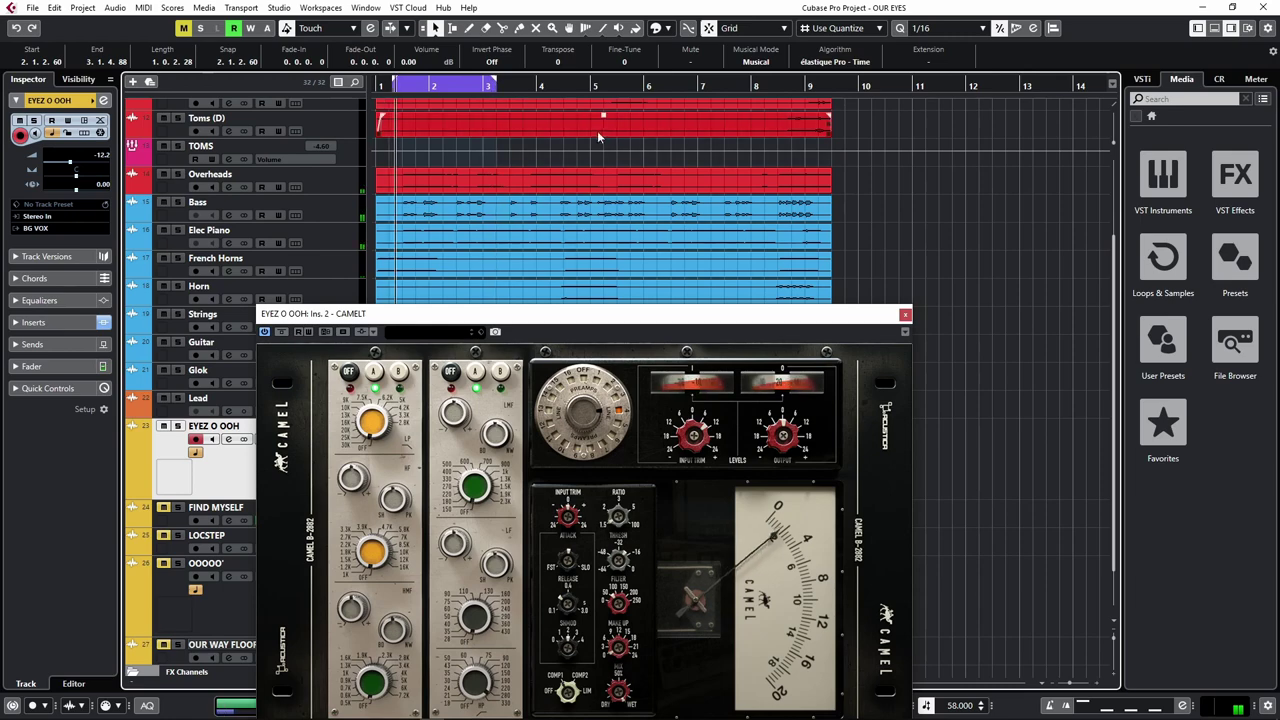
pyautogui.moveTo(700, 318); pyautogui.dragTo(760, 113)
pyautogui.press('F3')
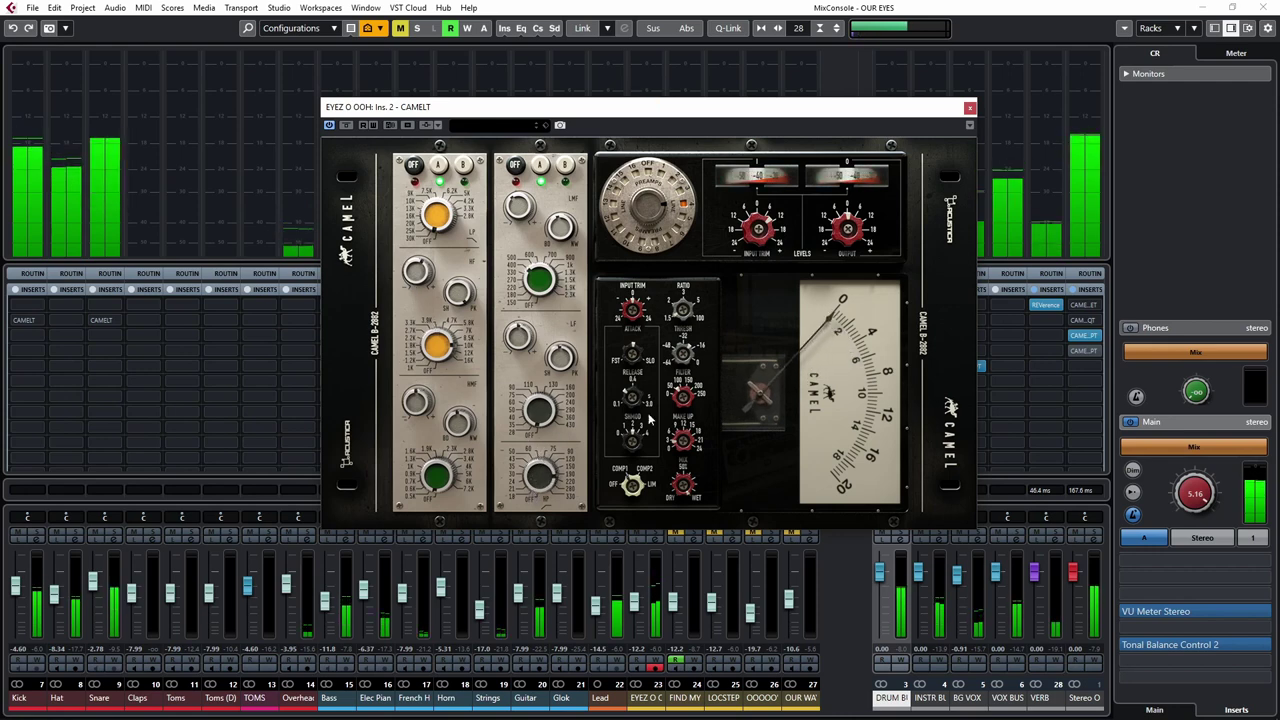
# Close the MixConsole and the EYEZ O OOH CAMELT editor, and show the whole arrangement of tracks.
pyautogui.click(1273, 10)
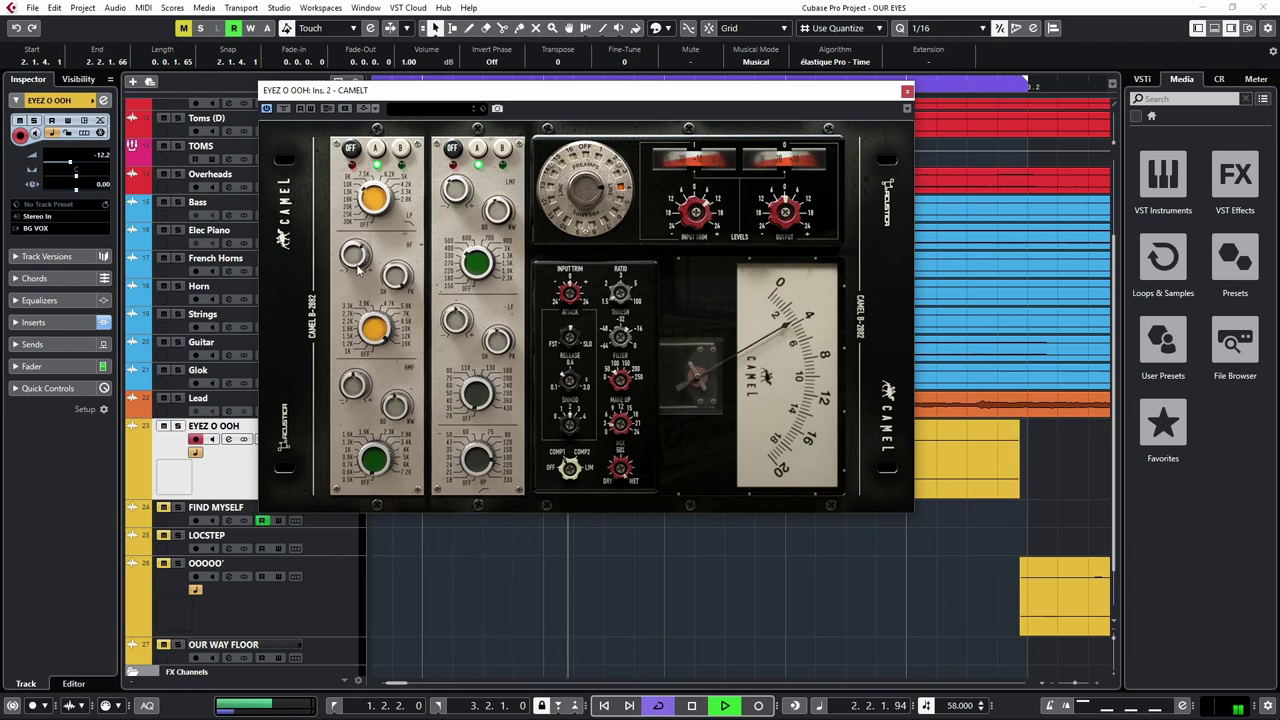
pyautogui.click(907, 91)
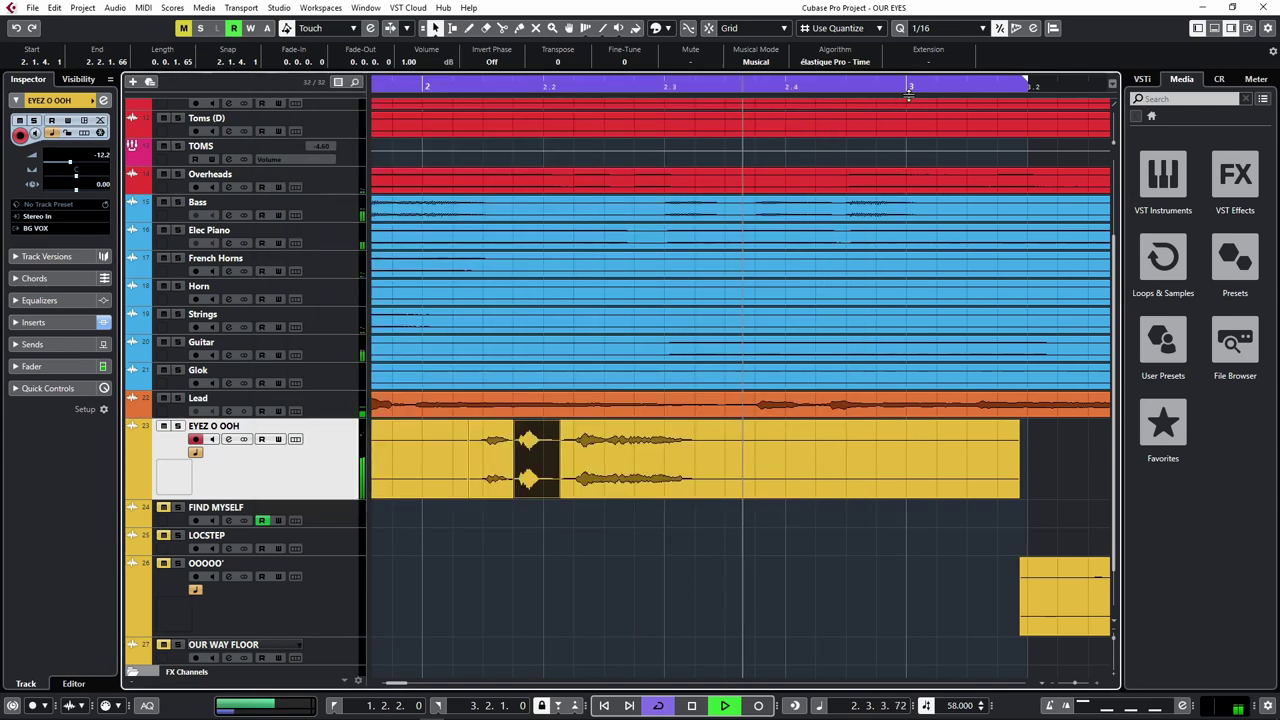
pyautogui.click(750, 555)
pyautogui.press('g')
pyautogui.press('g')
pyautogui.press('g')
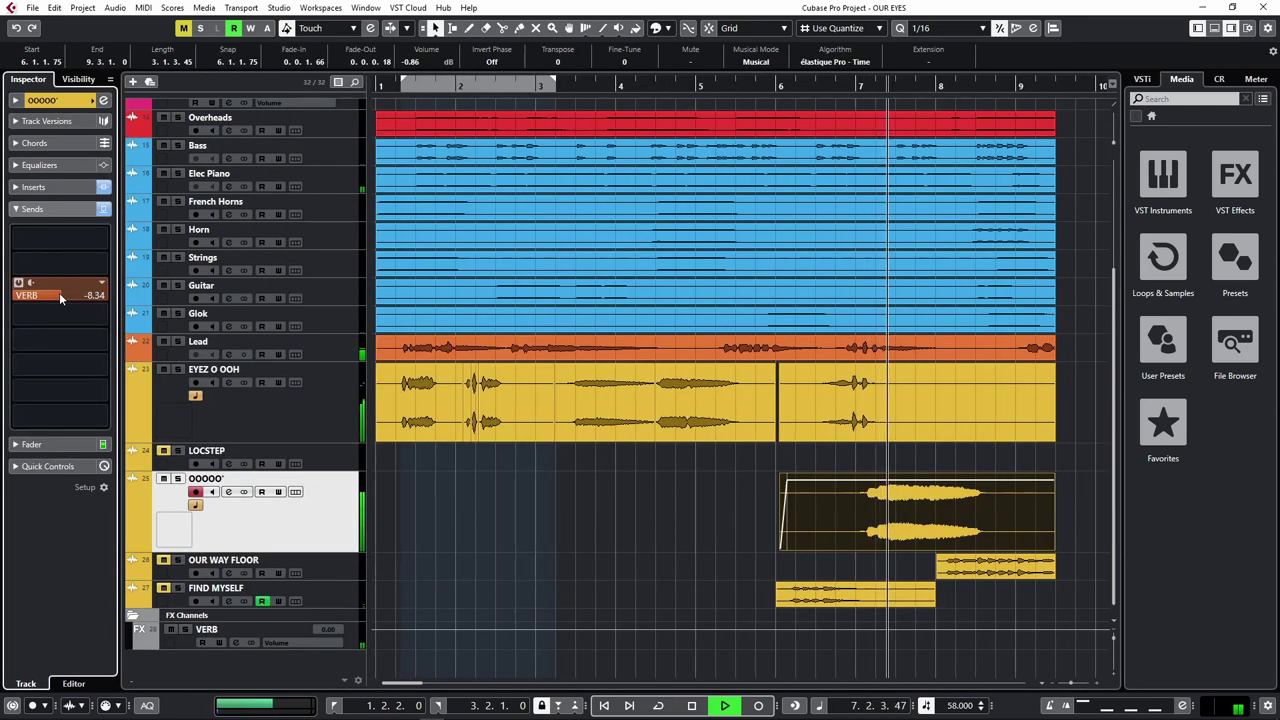
# Raise the OOOOO' track's VERB send level to -3.35.
pyautogui.scroll(1, 59, 292)
pyautogui.scroll(4, 59, 292)
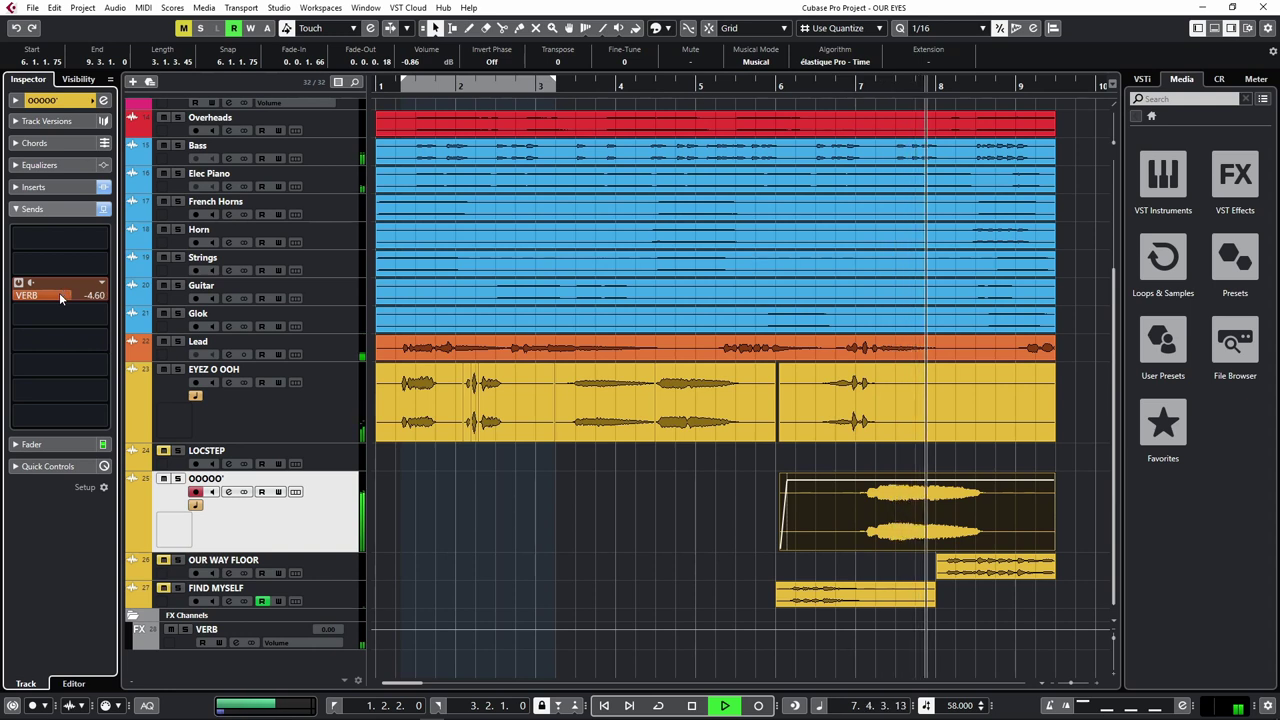
pyautogui.scroll(2, 60, 295)
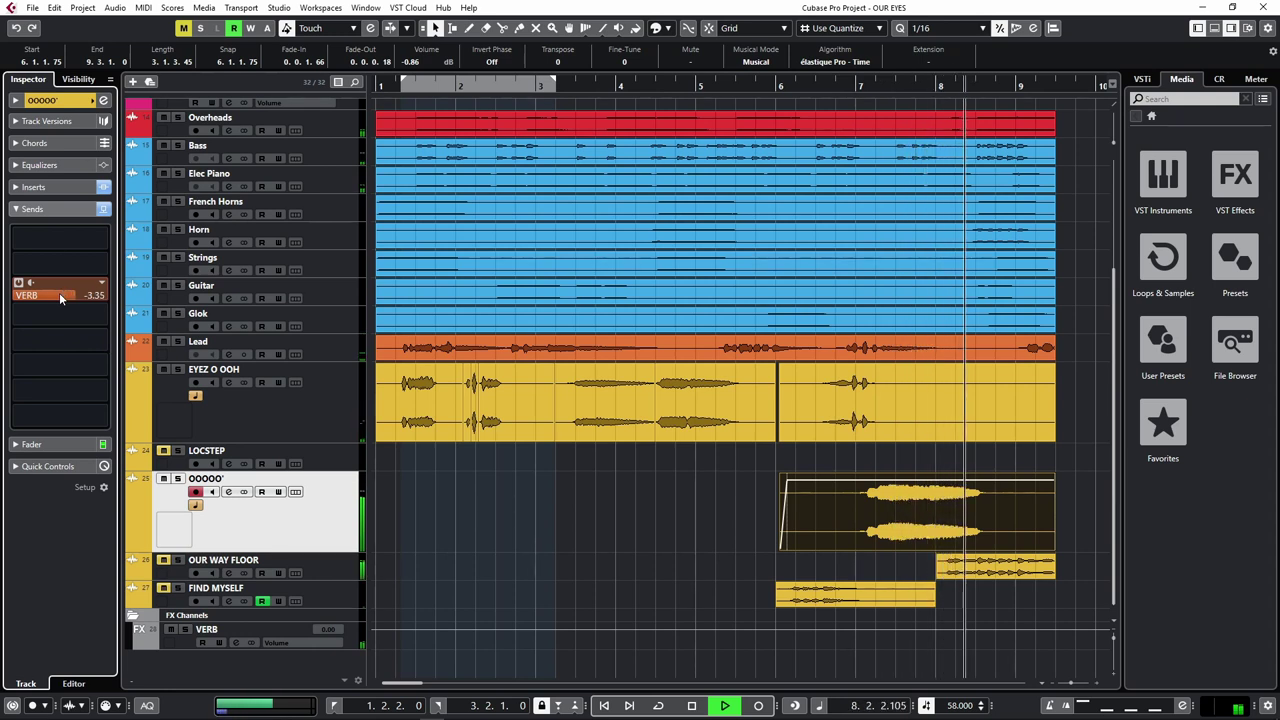
# Open the CAMELT editor on the OOOOO' track and switch its compressor to a mode without a ratio control.
pyautogui.click(57, 101)
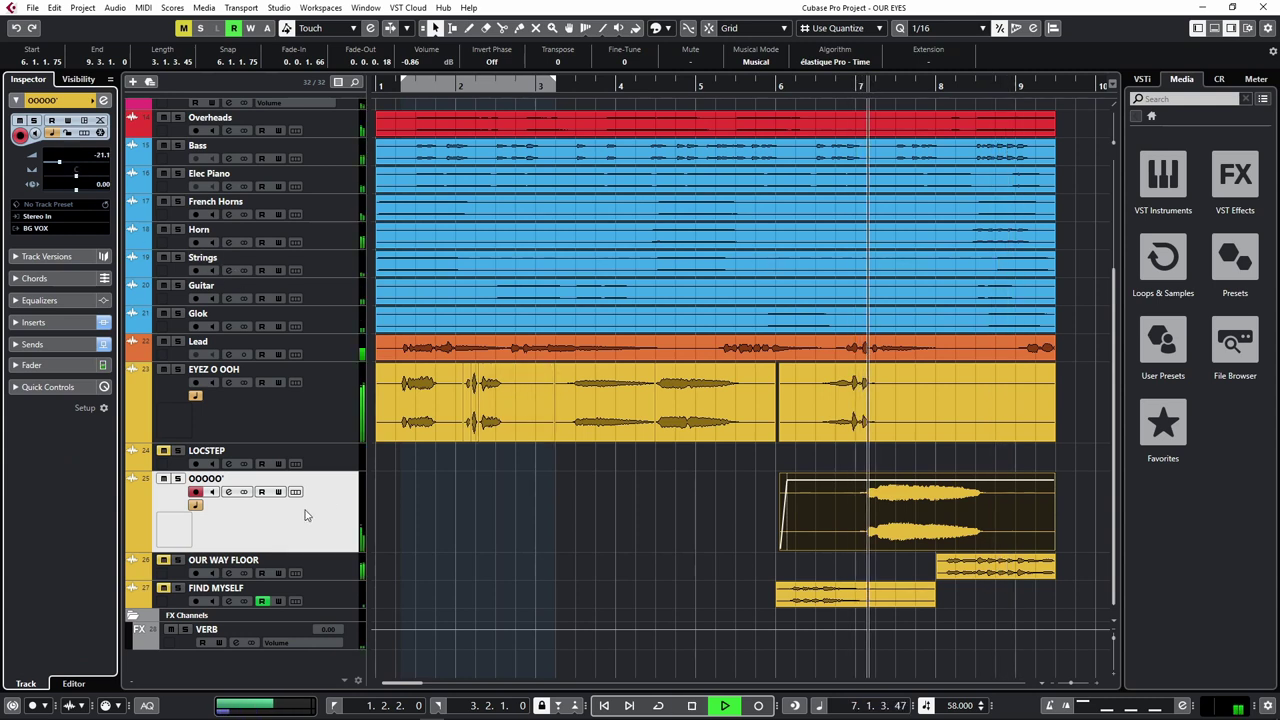
pyautogui.click(44, 321)
pyautogui.click(35, 232)
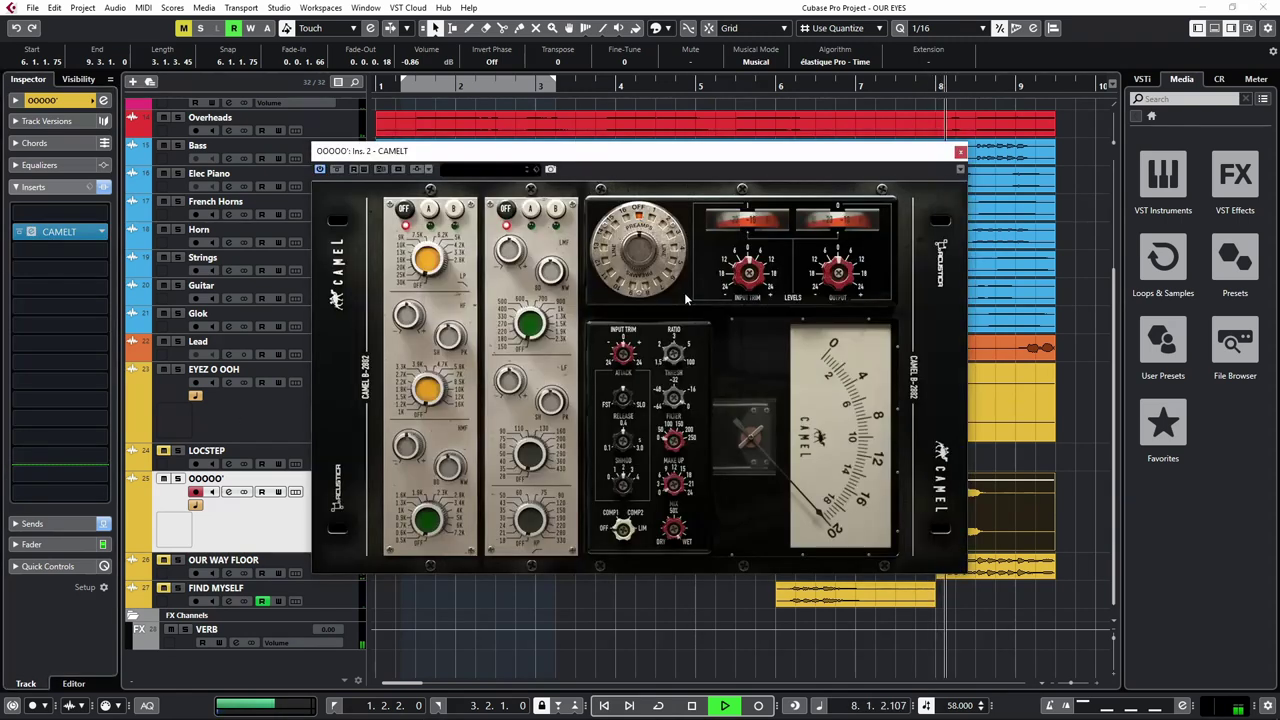
pyautogui.click(622, 529)
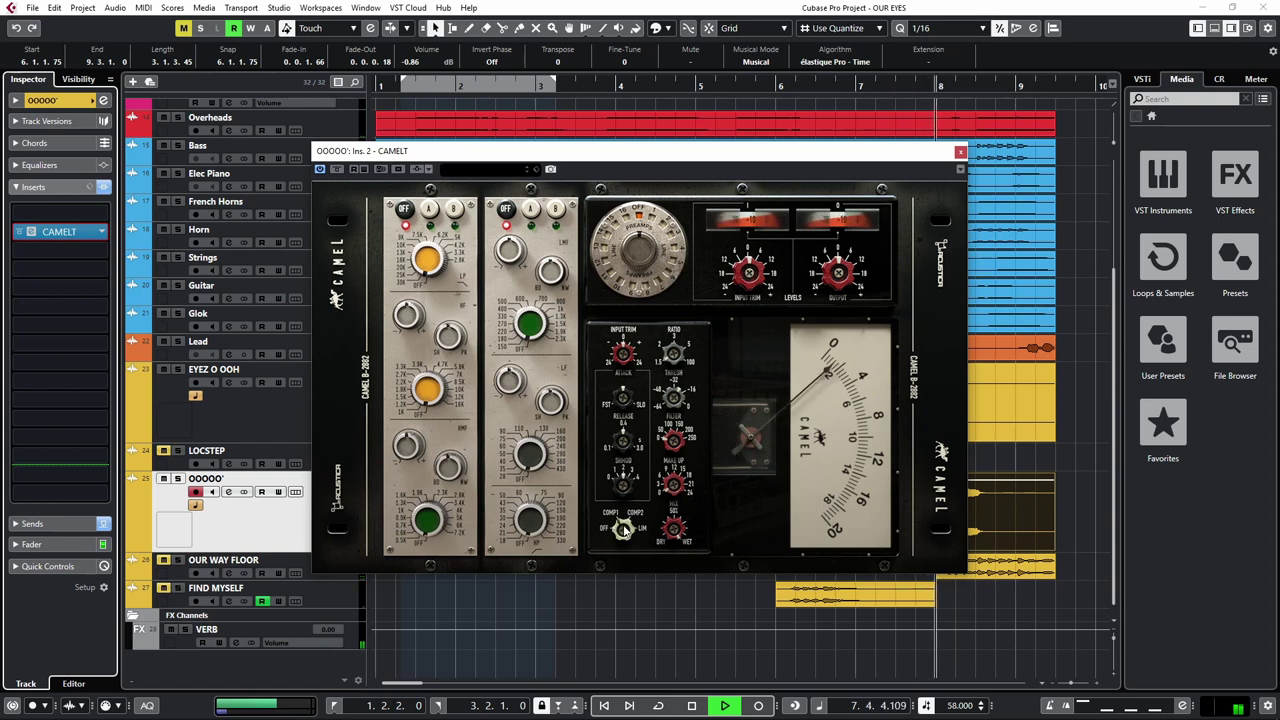
# Audition the OOOOO' track while engaging the CAMELT's preamp and switching its LMF/LF equalizer section to A.
pyautogui.press('space')
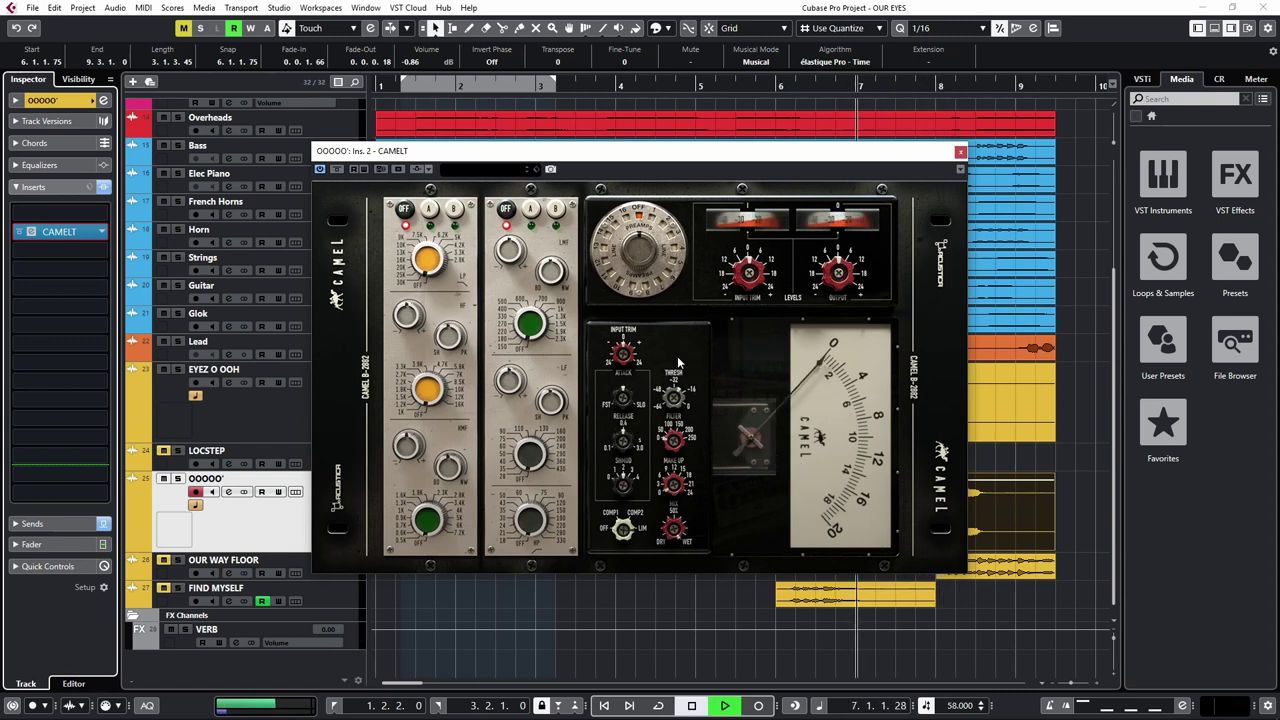
pyautogui.press('space')
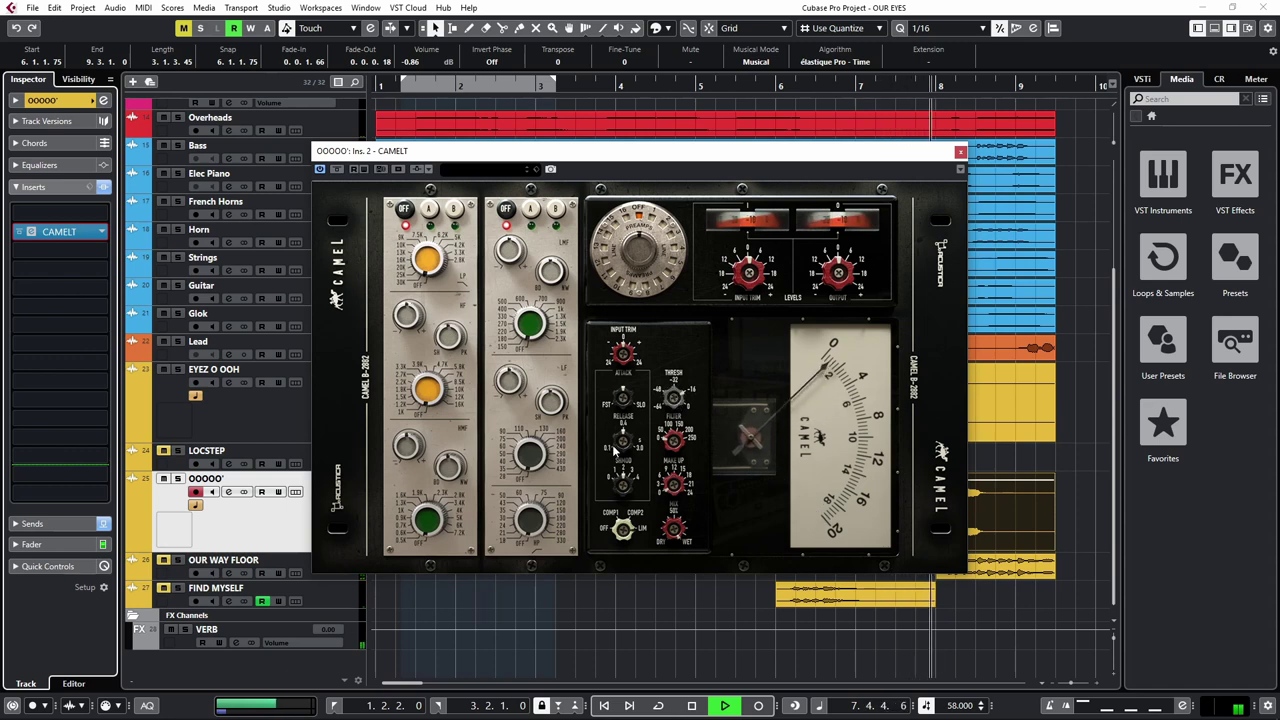
pyautogui.press('space')
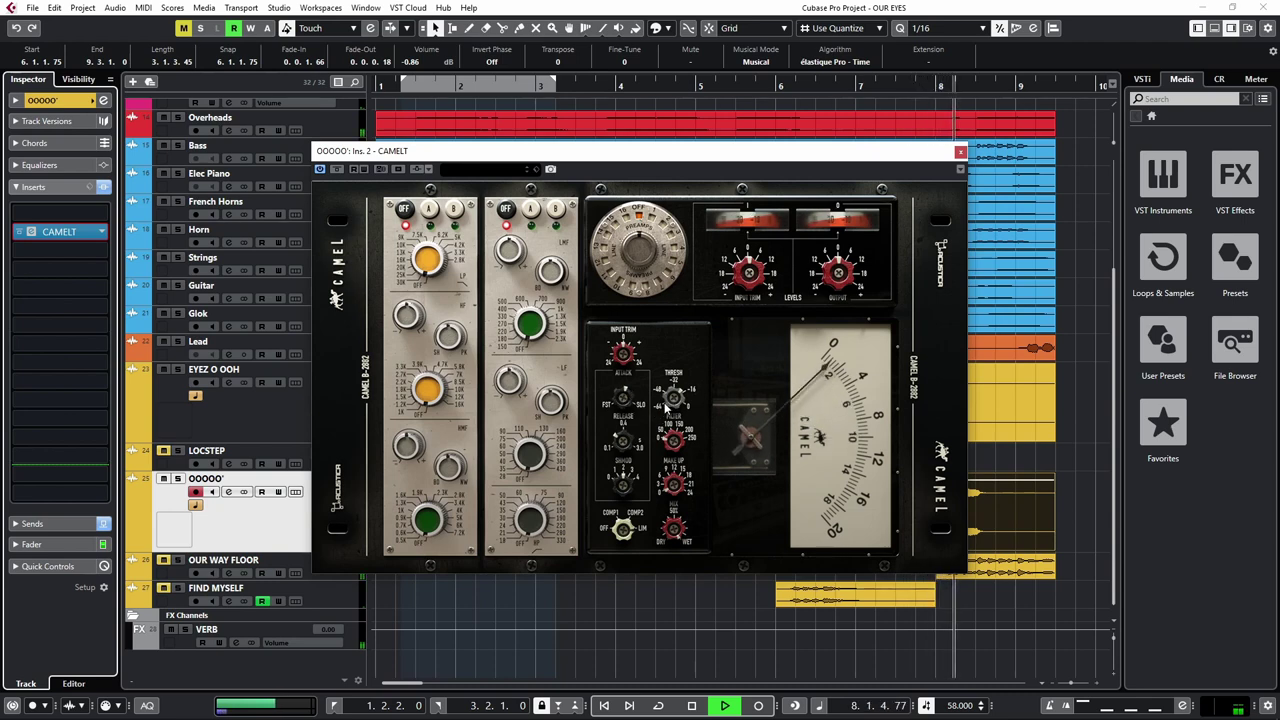
pyautogui.press('space')
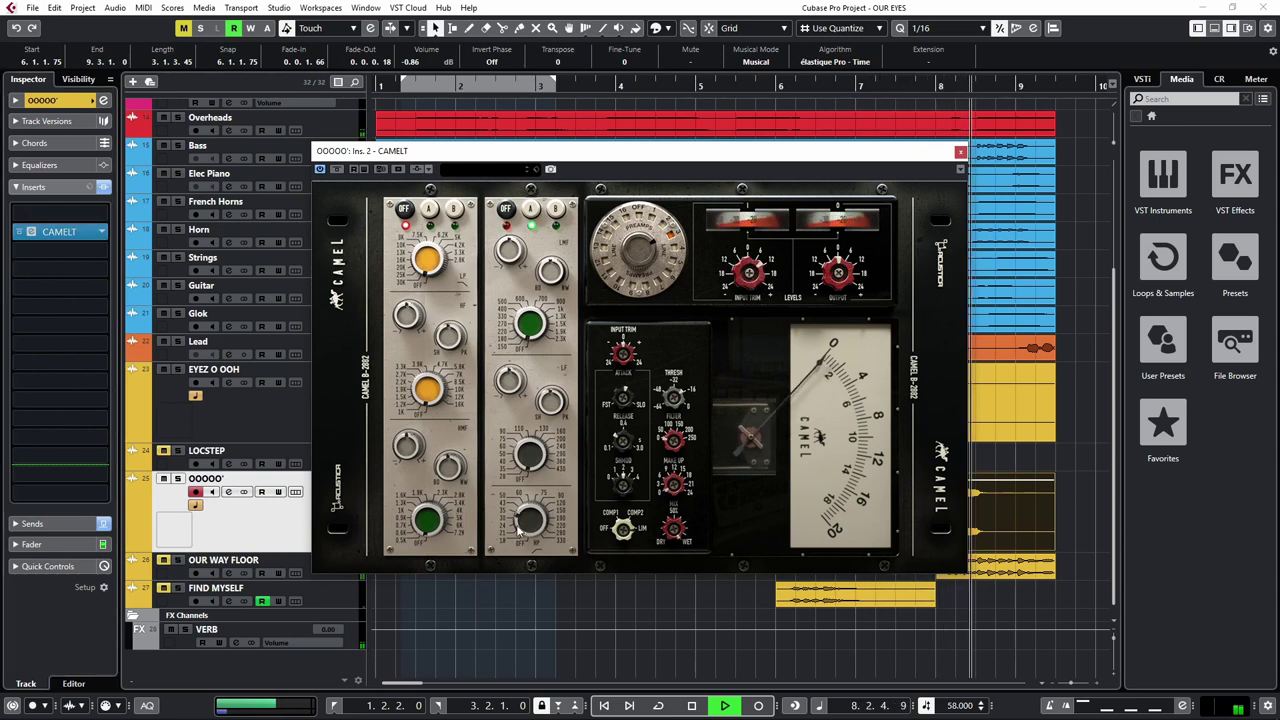
# Audition the OOOOO' track from bar 7, set its VERB send to -8.69 and switch its CAMELT compressor to a mode with ratio control.
pyautogui.press('space')
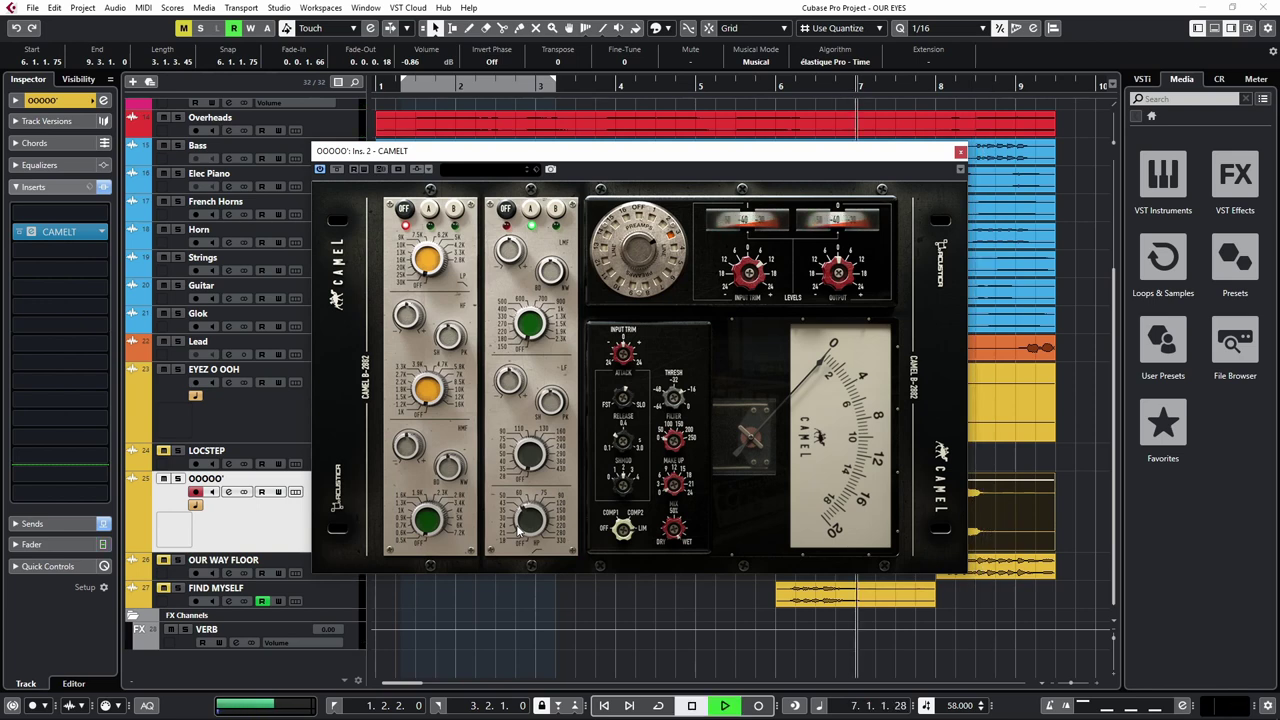
pyautogui.press('space')
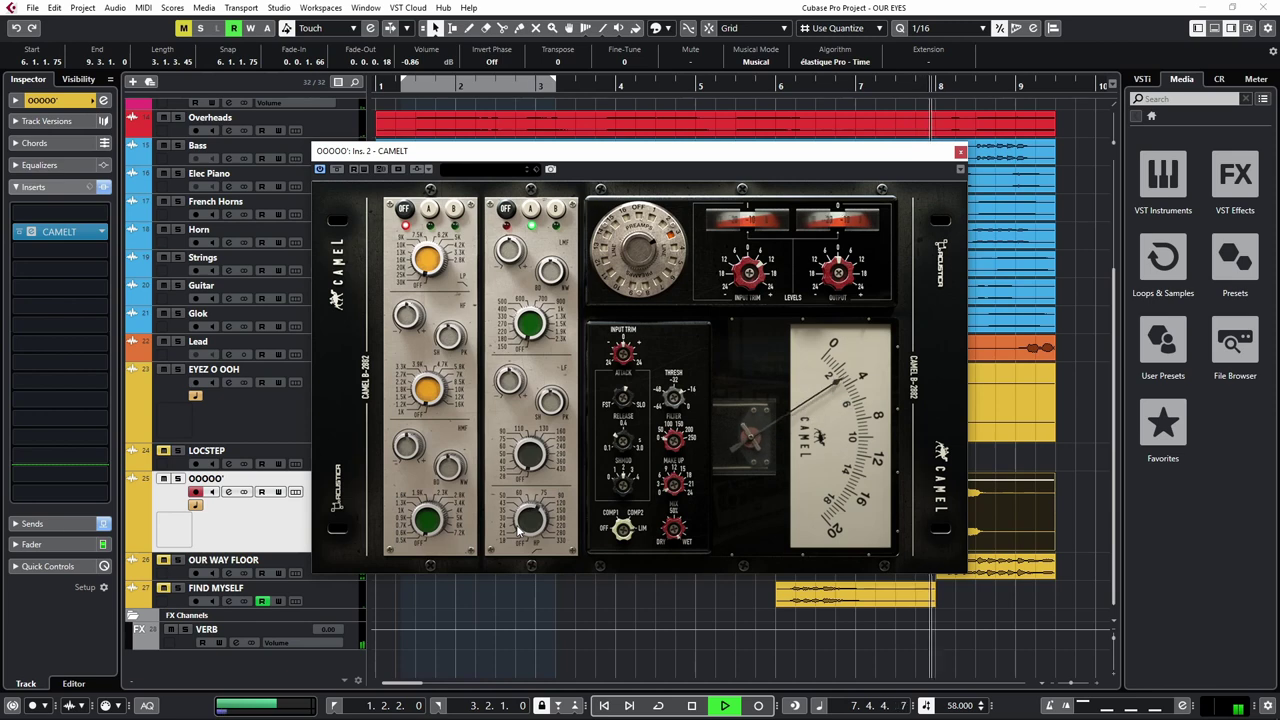
pyautogui.press('space')
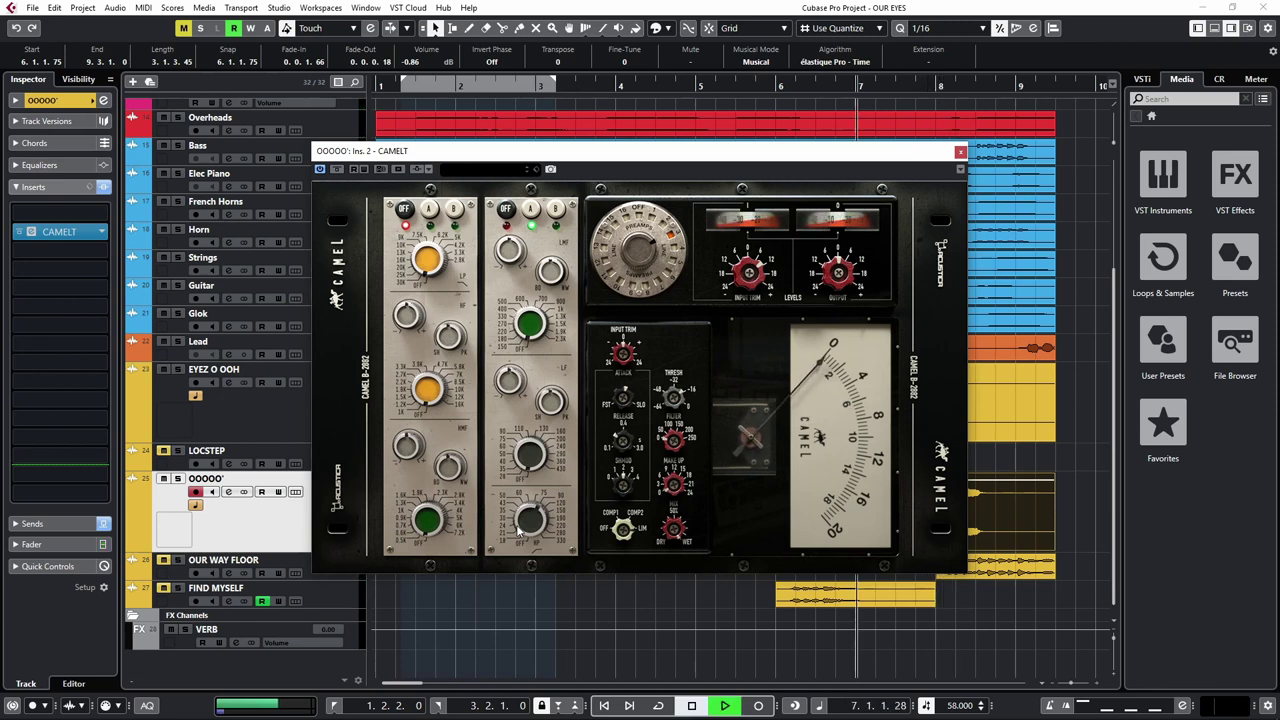
pyautogui.click(45, 524)
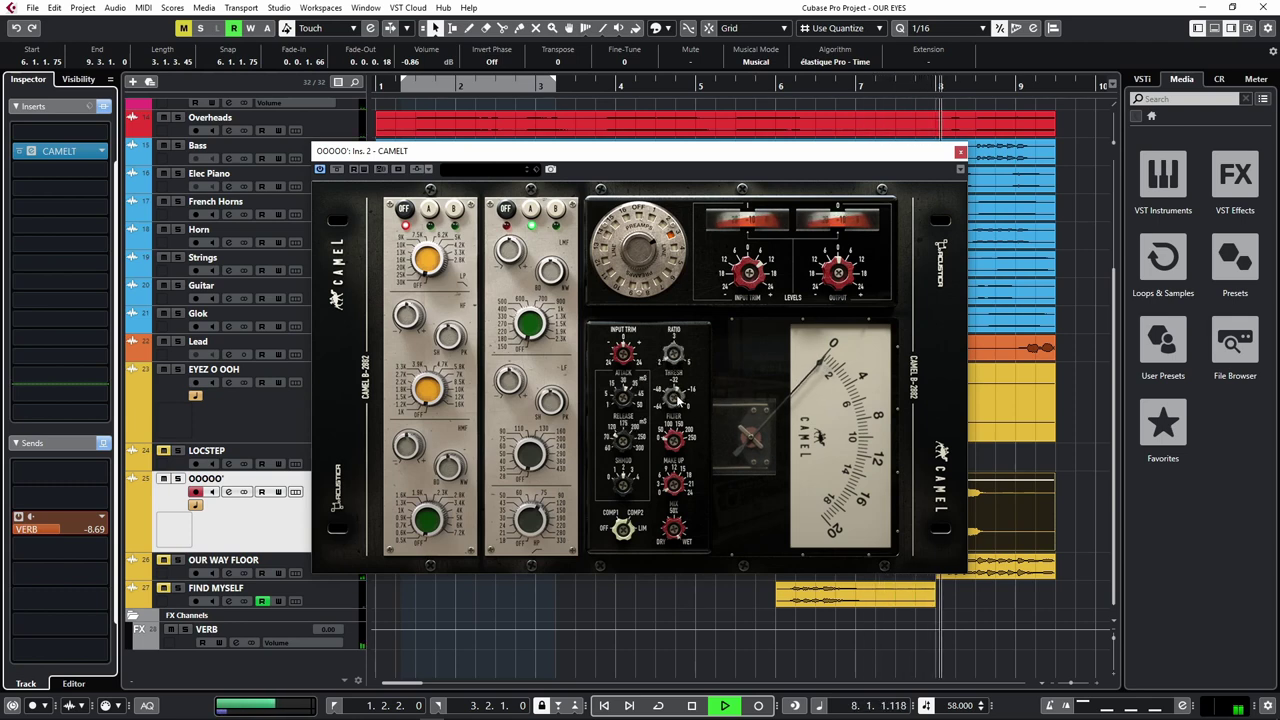
# Adjust the CAMELT compressor's threshold and make-up gain on OOOOO' while replaying the passage from bar 7, and close the editor.
pyautogui.press('space')
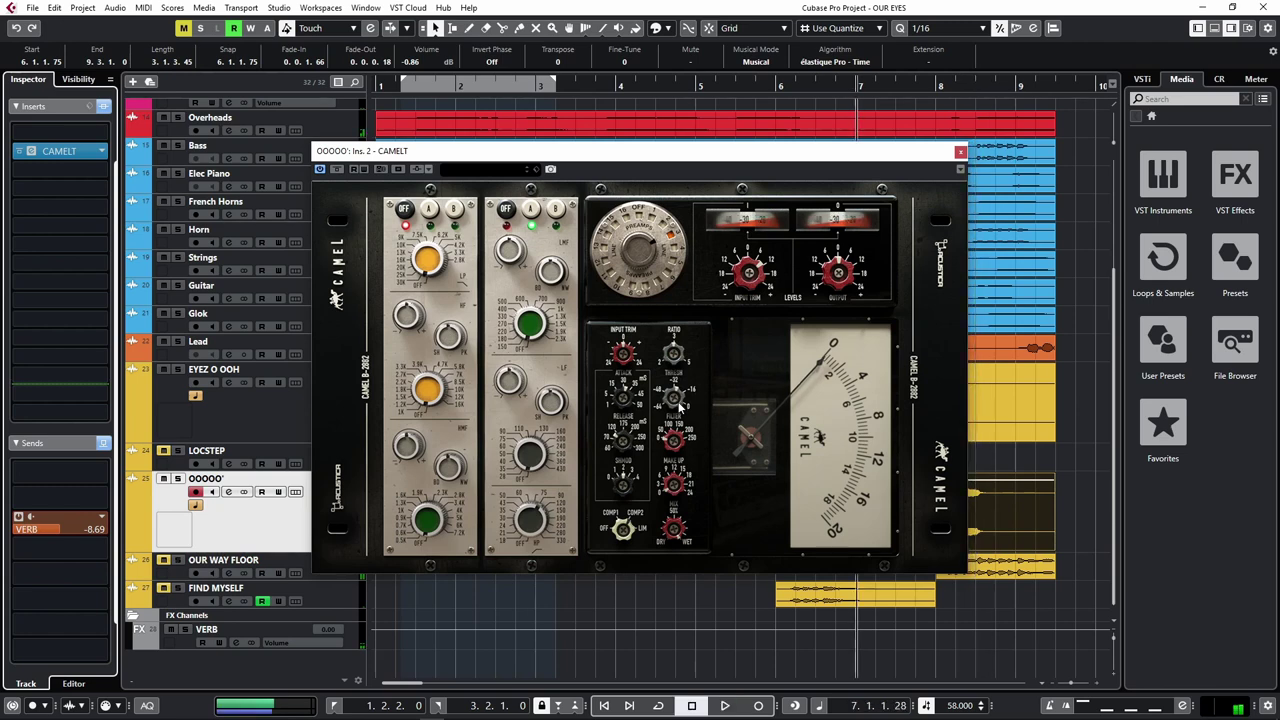
pyautogui.press('space')
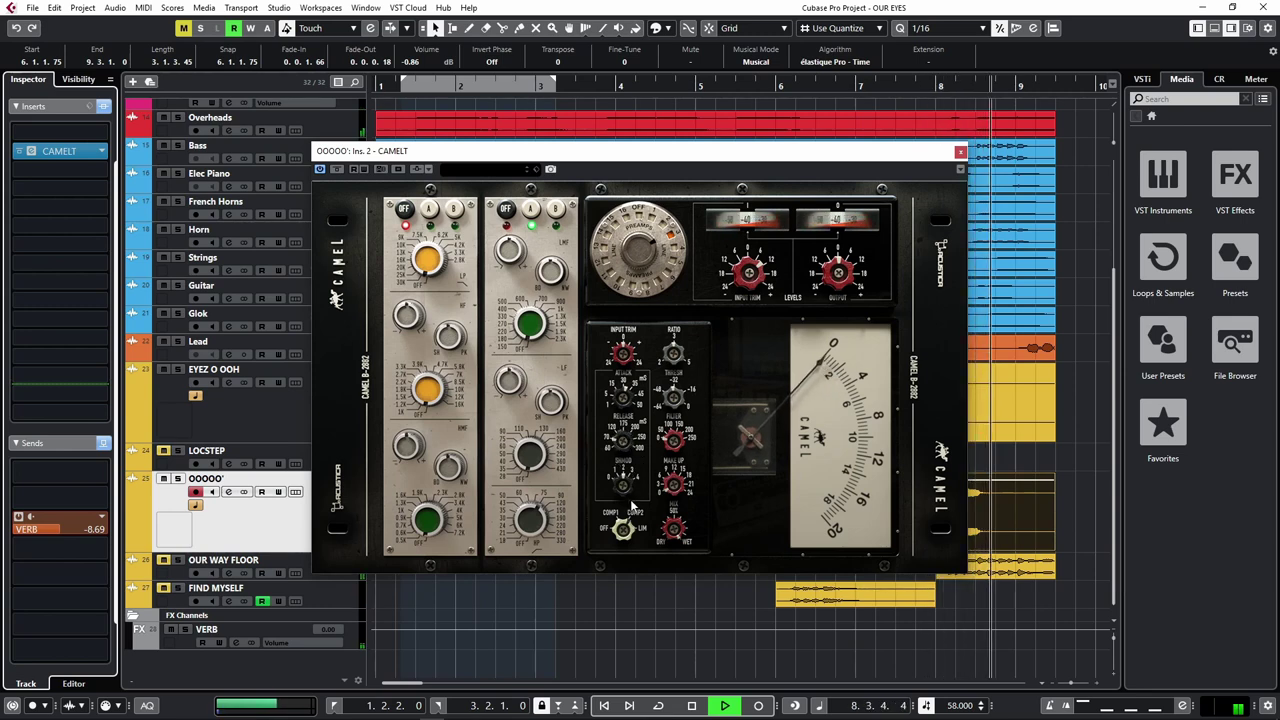
pyautogui.press('space')
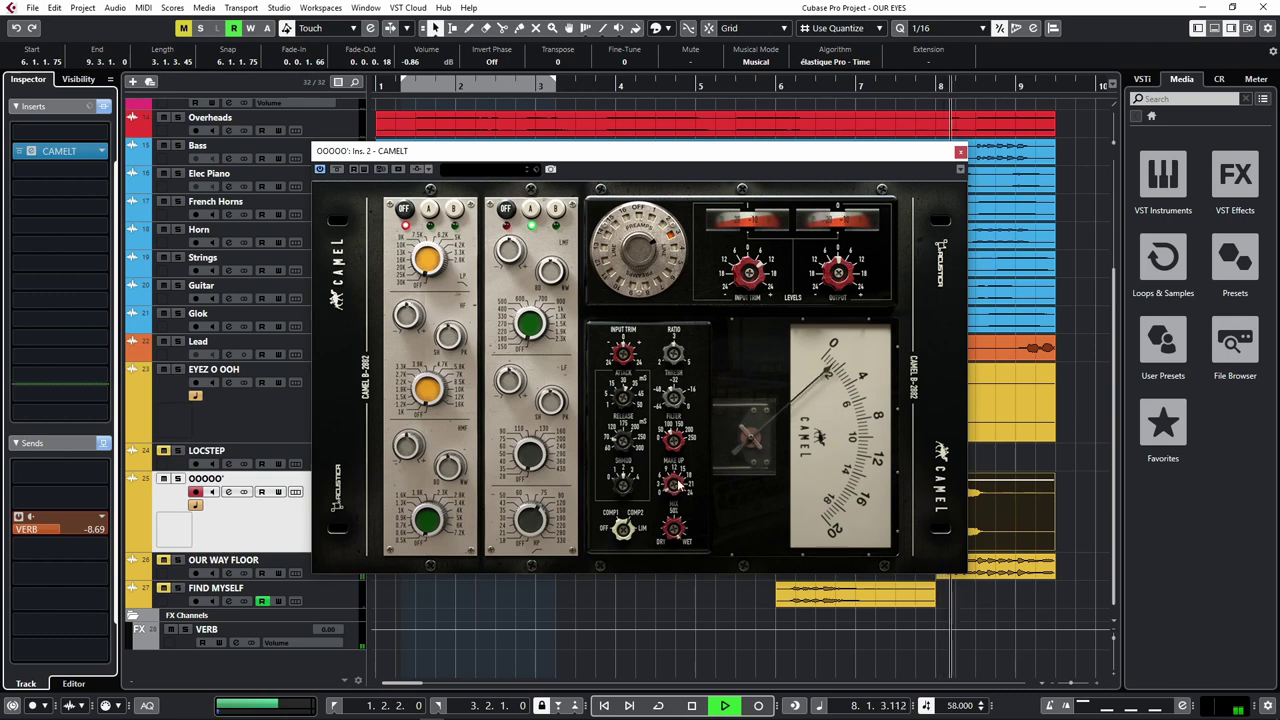
pyautogui.press('space')
pyautogui.click(1055, 122)
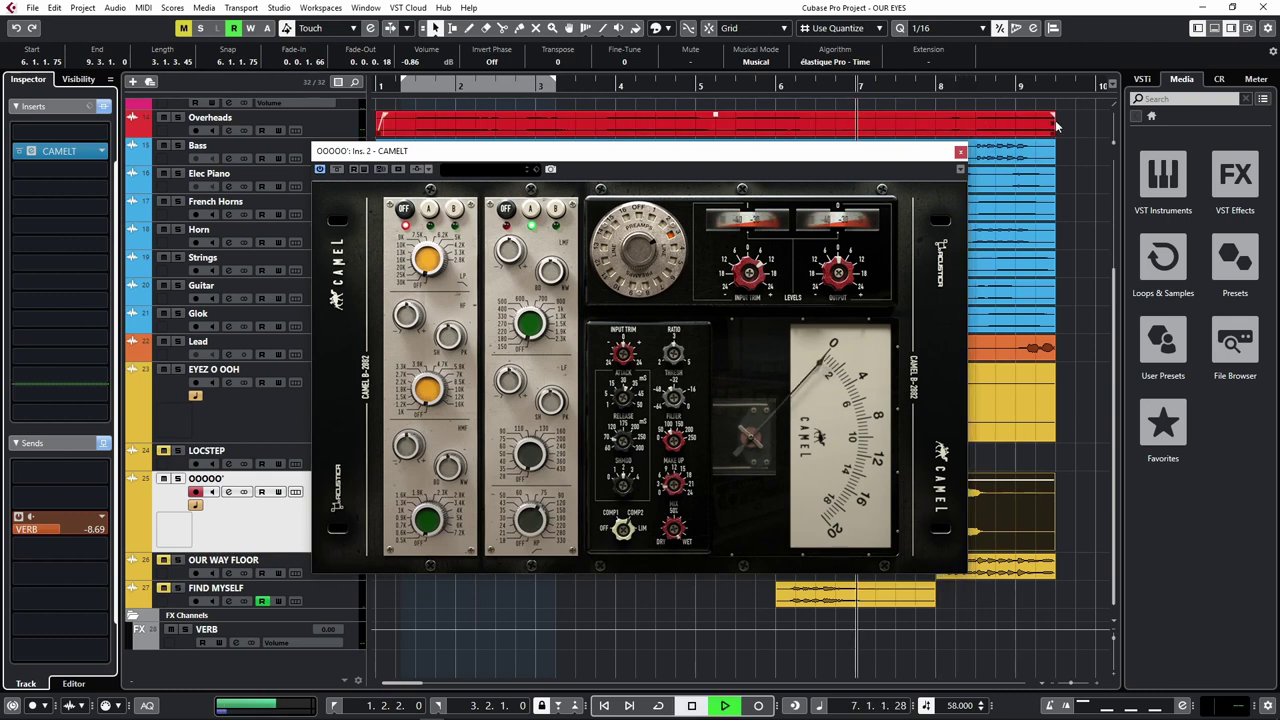
pyautogui.click(960, 152)
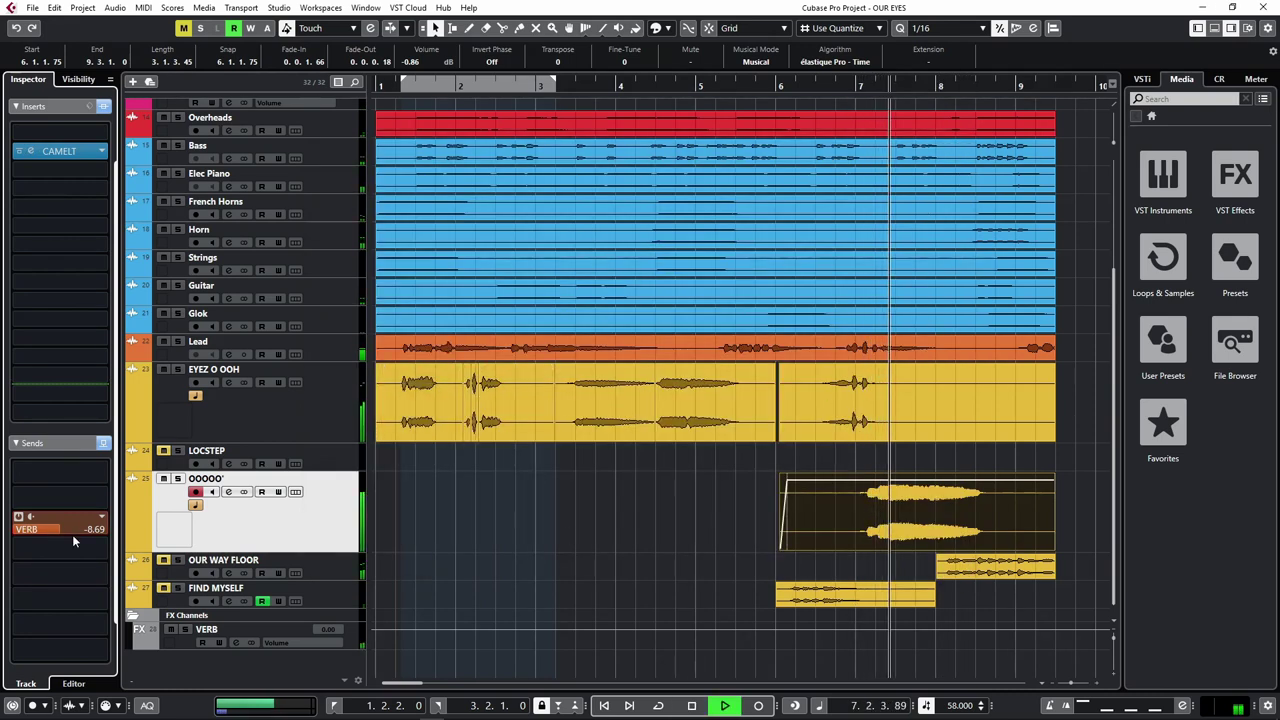
# Compare the OOOOO' track with its VERB send off and on, and set the send level to -10.6.
pyautogui.click(20, 517)
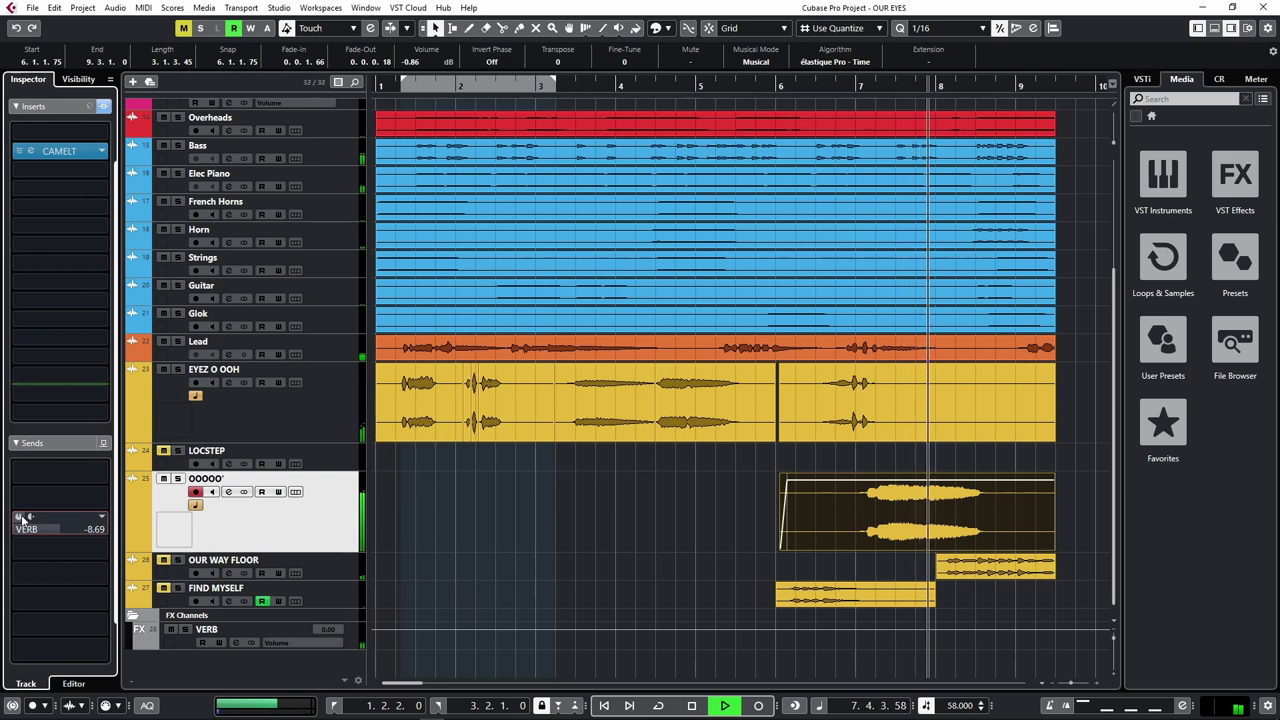
pyautogui.click(20, 517)
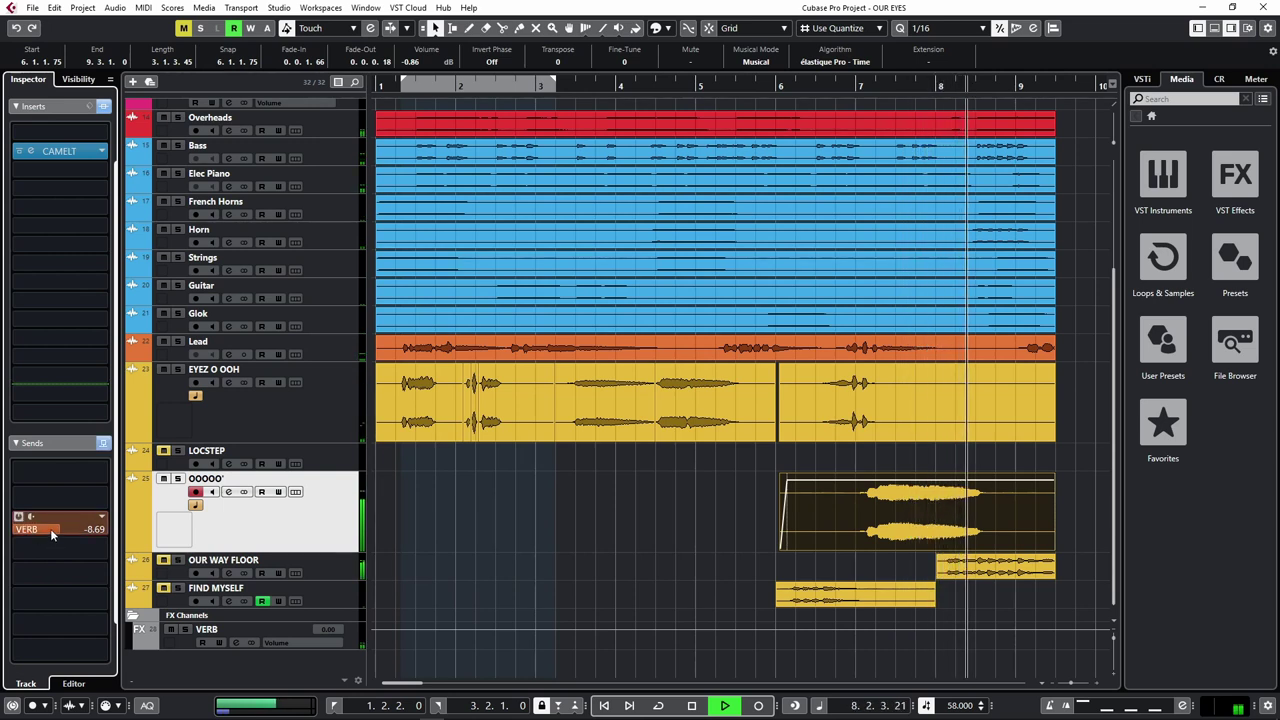
pyautogui.scroll(-3, 51, 530)
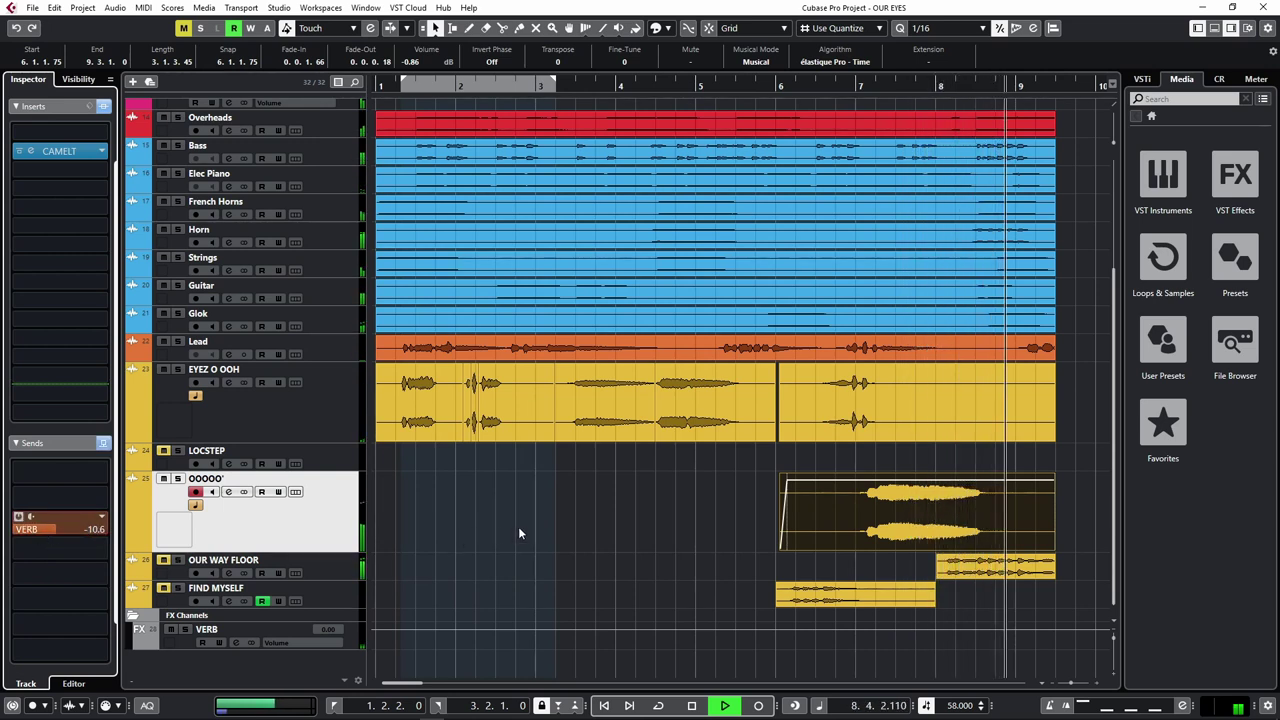
pyautogui.press('space')
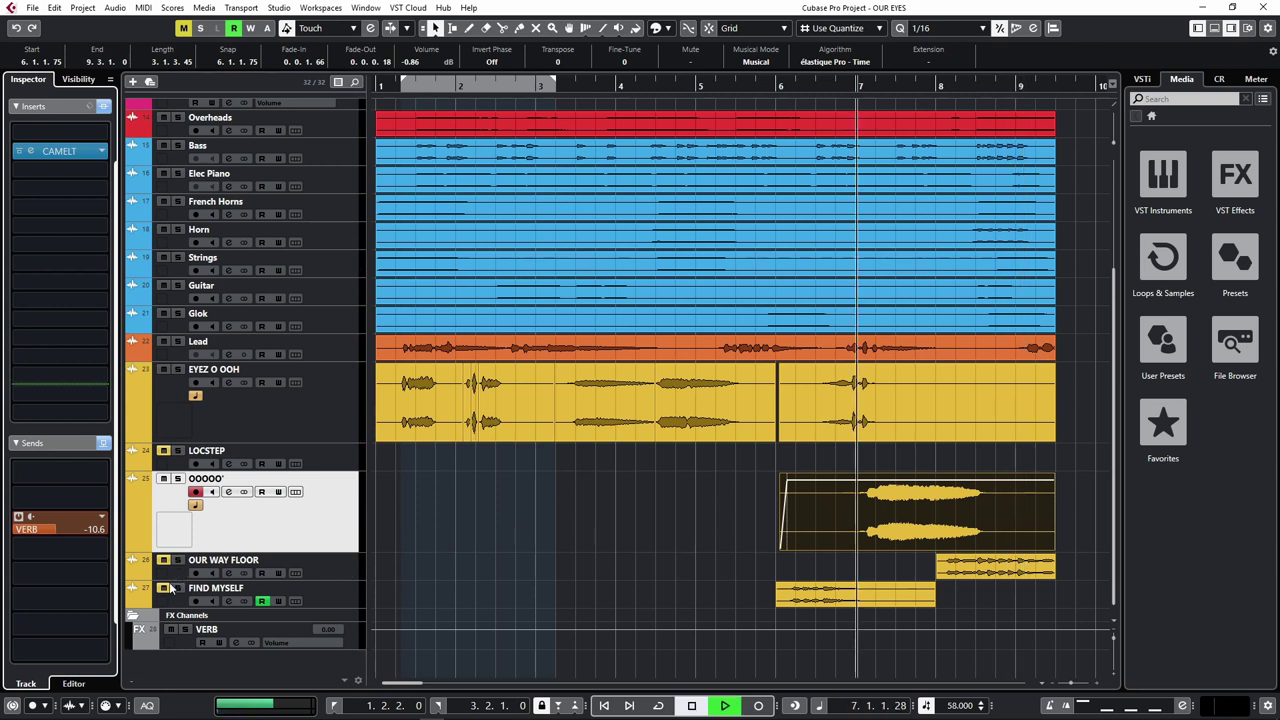
# Play the arrangement from bar 5 with the FIND MYSELF track unmuted.
pyautogui.click(730, 90)
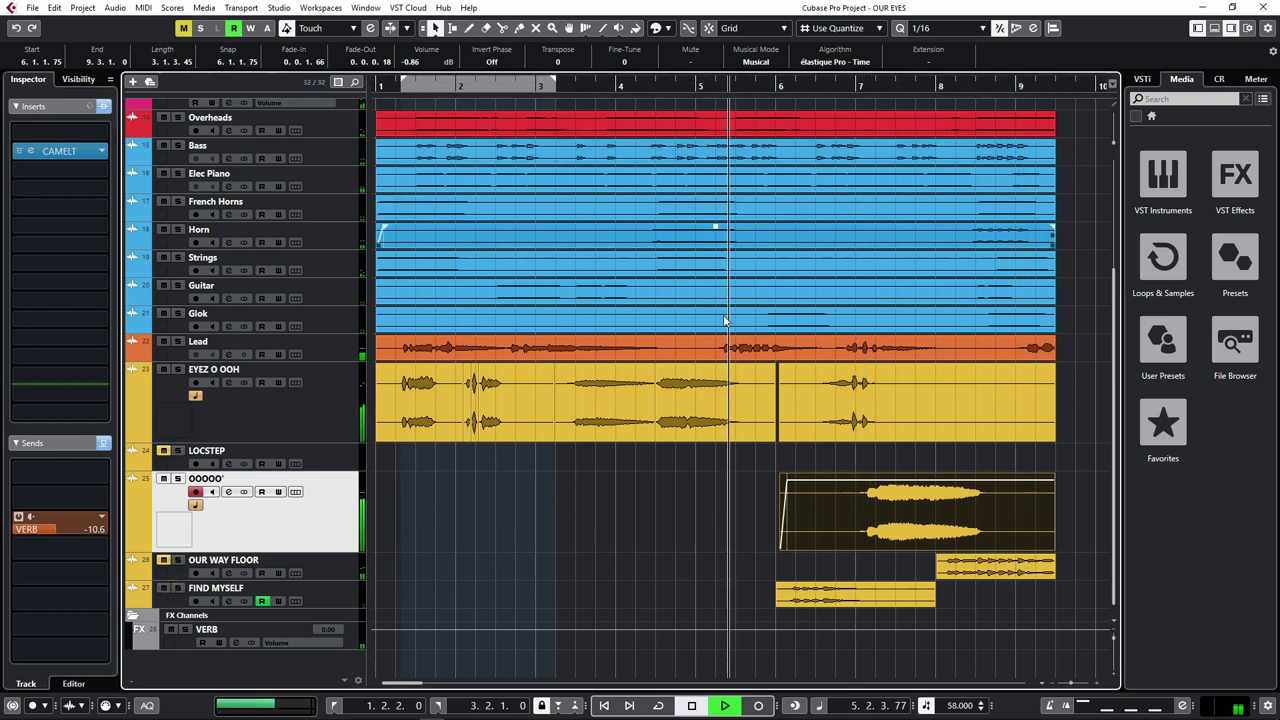
pyautogui.click(728, 321)
pyautogui.click(730, 436)
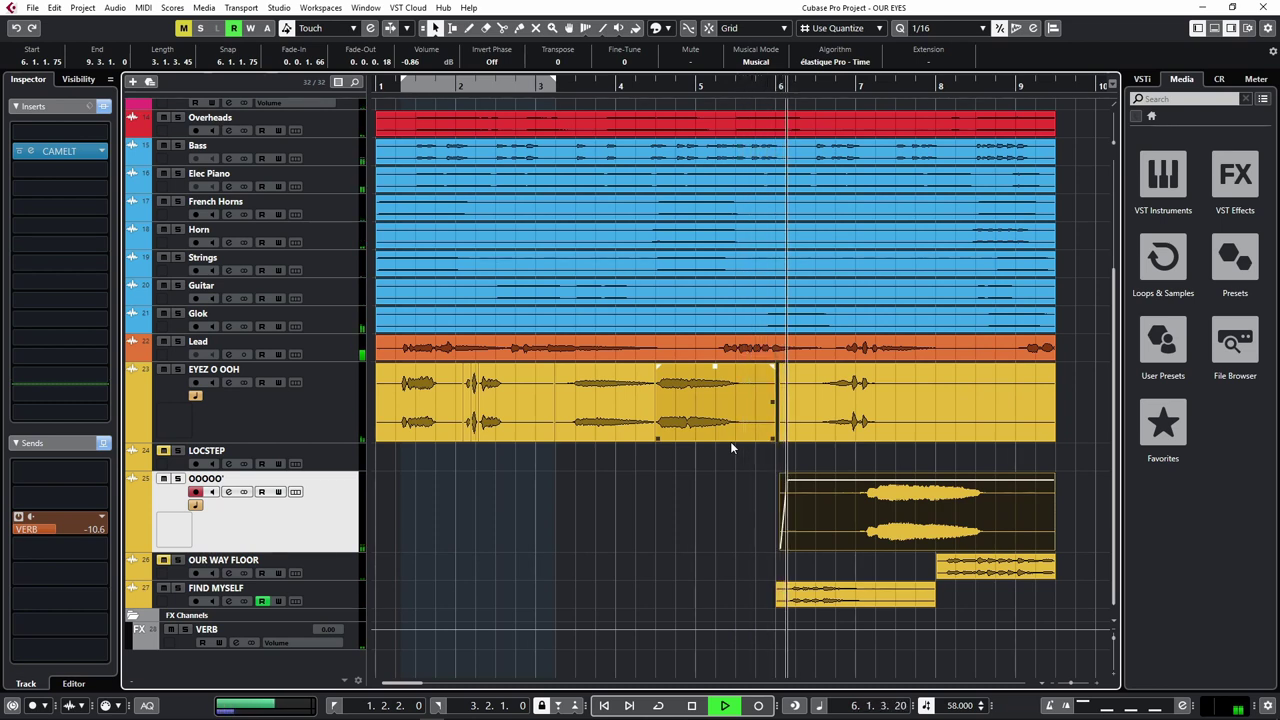
# Open the CAMELT editor on the FIND MYSELF track and switch its compressor mode.
pyautogui.click(330, 596)
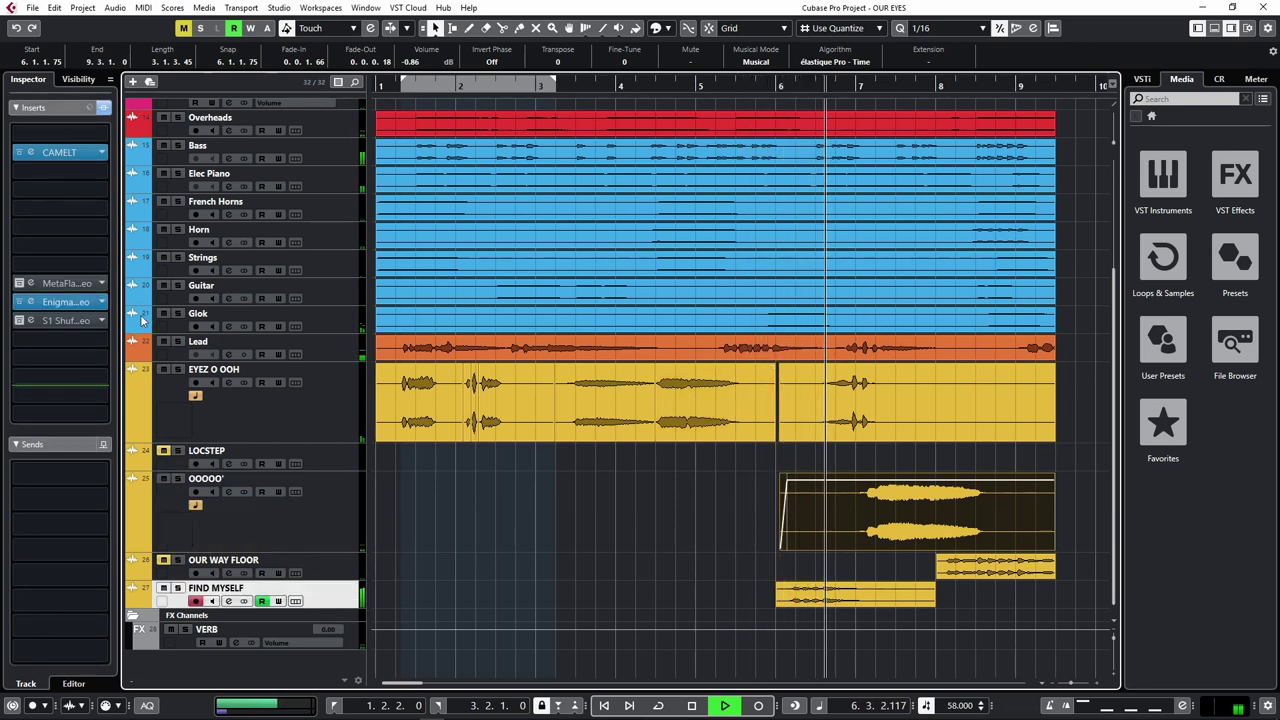
pyautogui.click(54, 153)
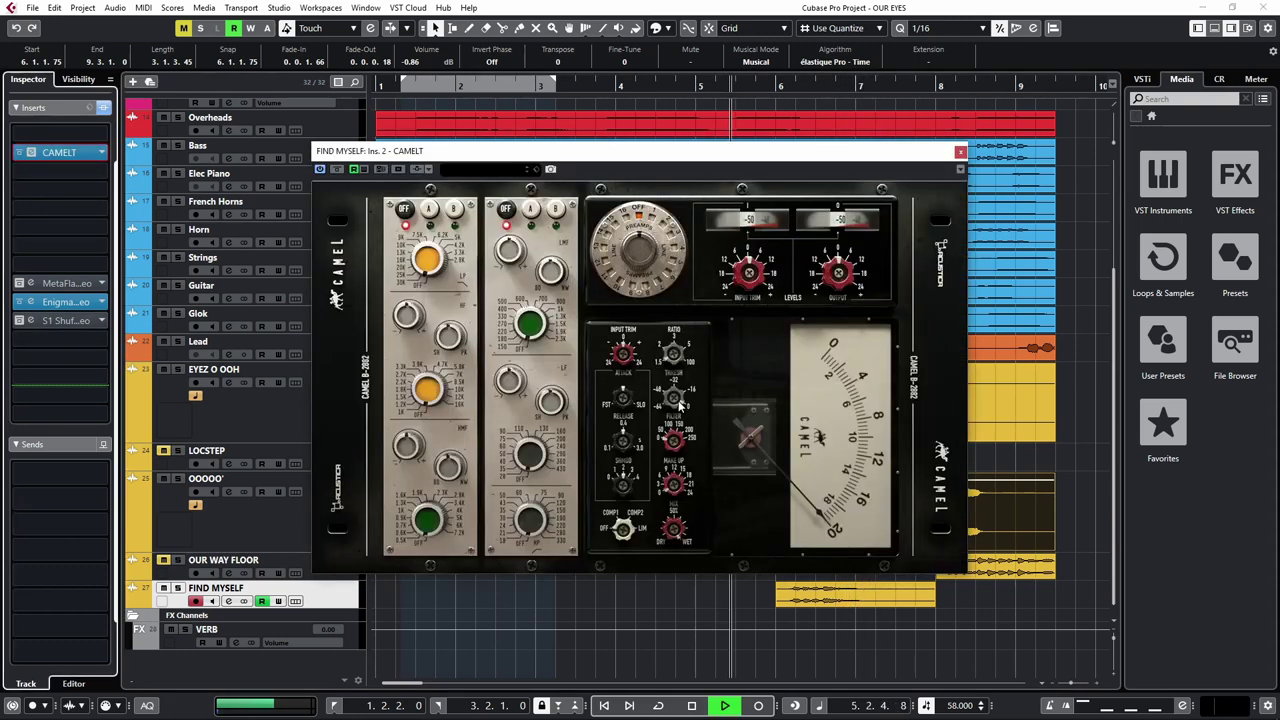
pyautogui.click(620, 527)
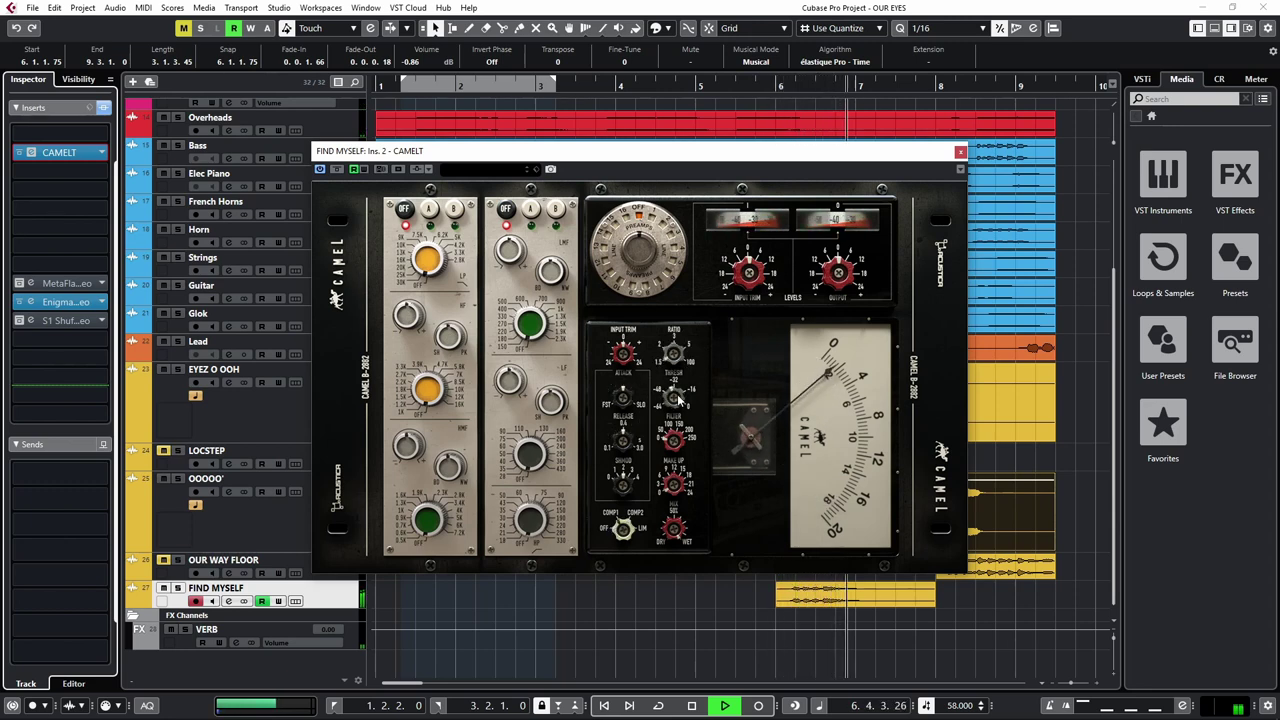
# Audition the compressor on the FIND MYSELF track from bar 5 and engage the CAMELT's preamp.
pyautogui.press('KP_Subtract')
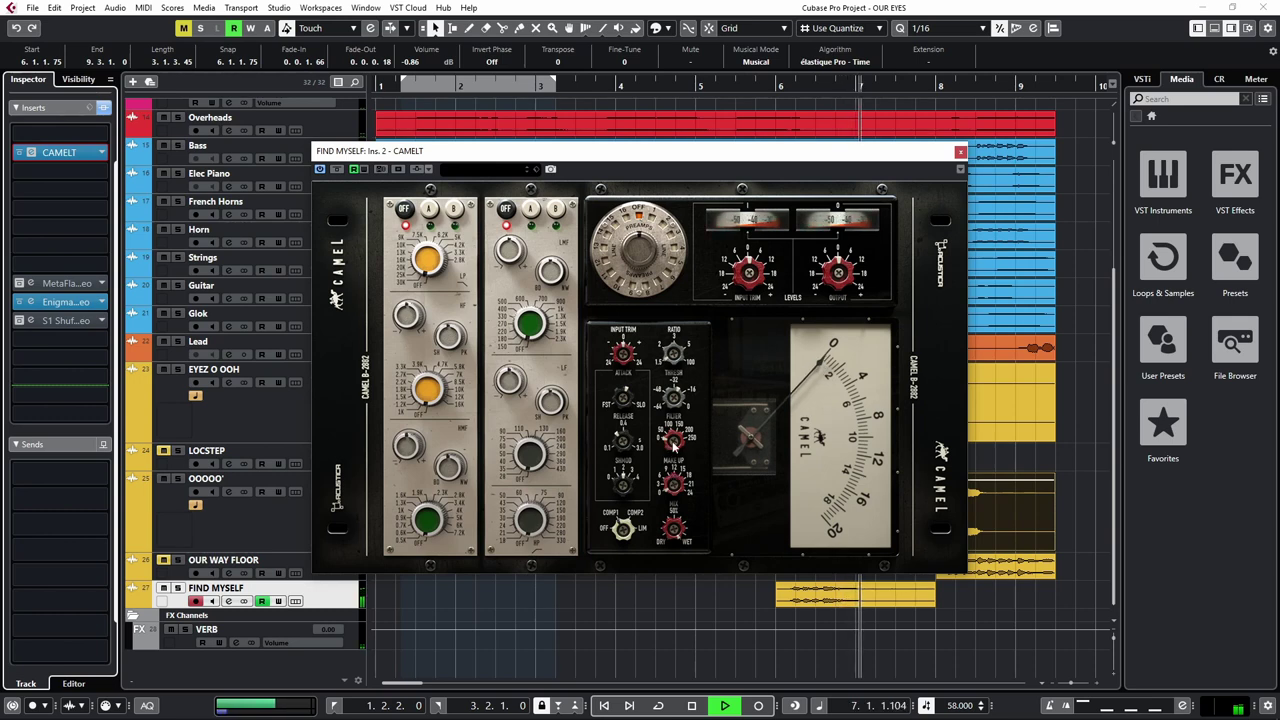
pyautogui.press('space')
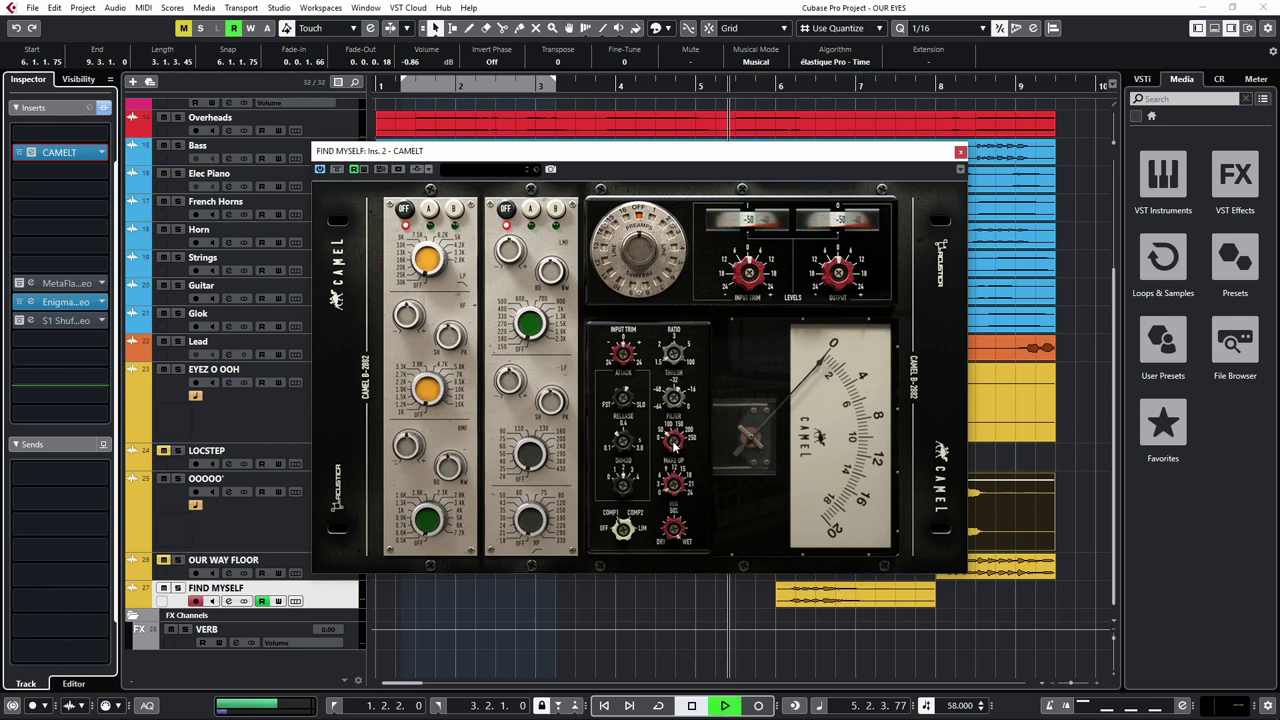
pyautogui.press('space')
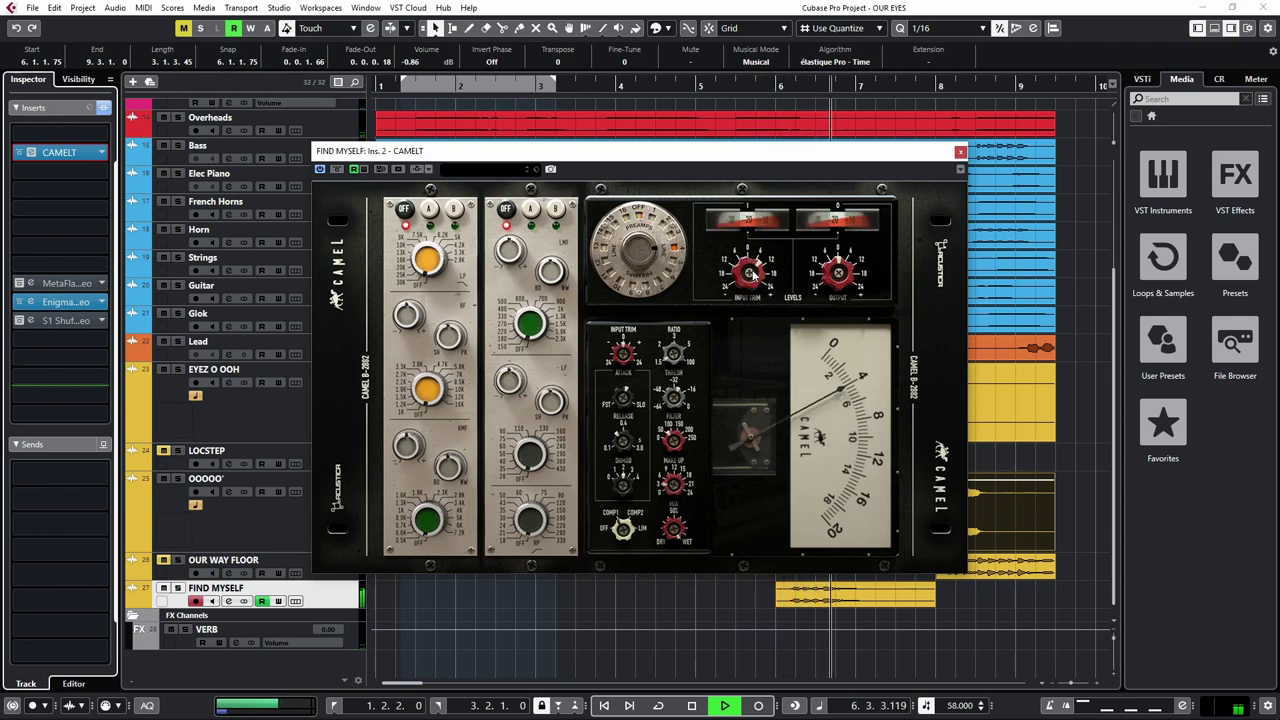
# Switch the LMF/LF equalizer section to A on FIND MYSELF's CAMELT and audition the LF band while adjusting it.
pyautogui.press('space')
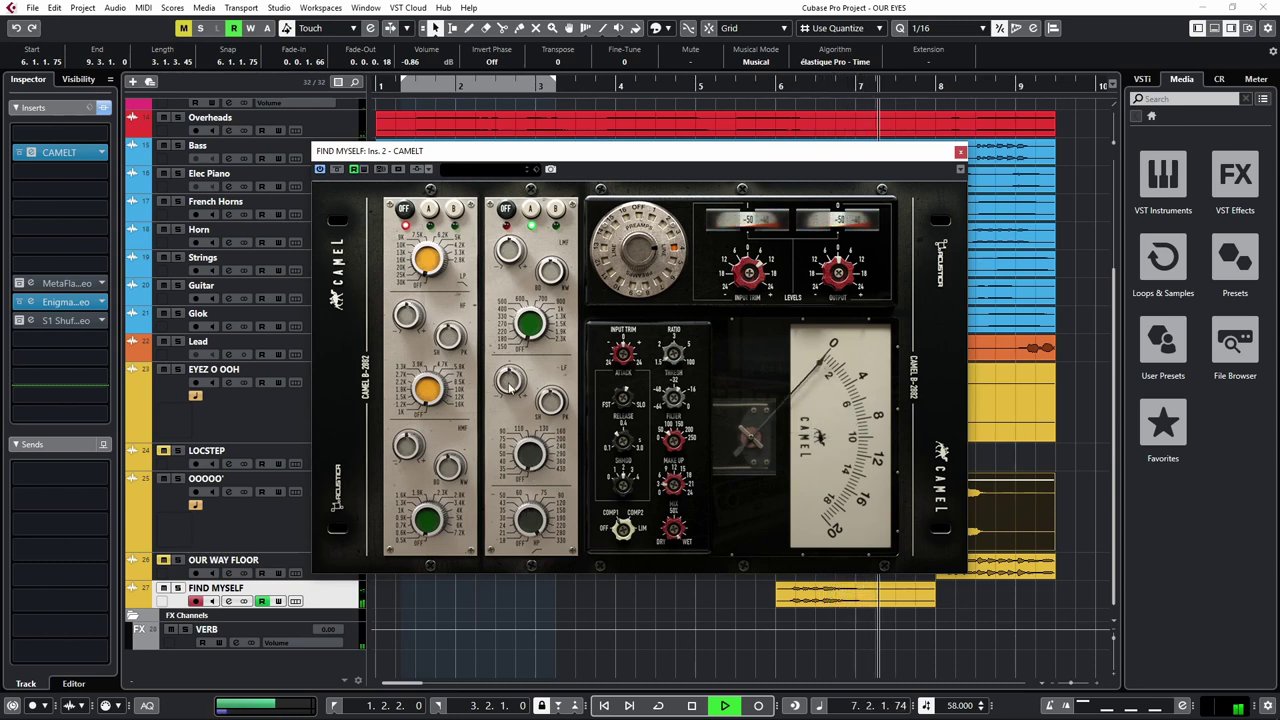
pyautogui.press('space')
pyautogui.press('space')
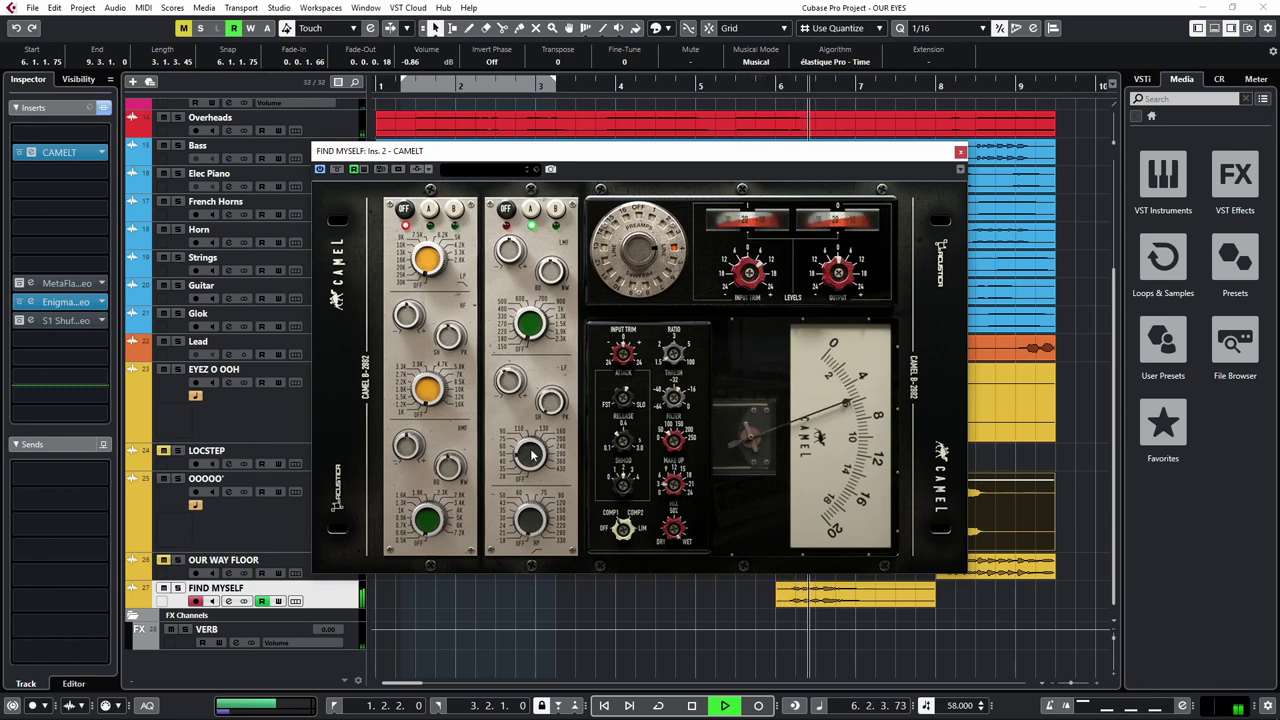
pyautogui.press('space')
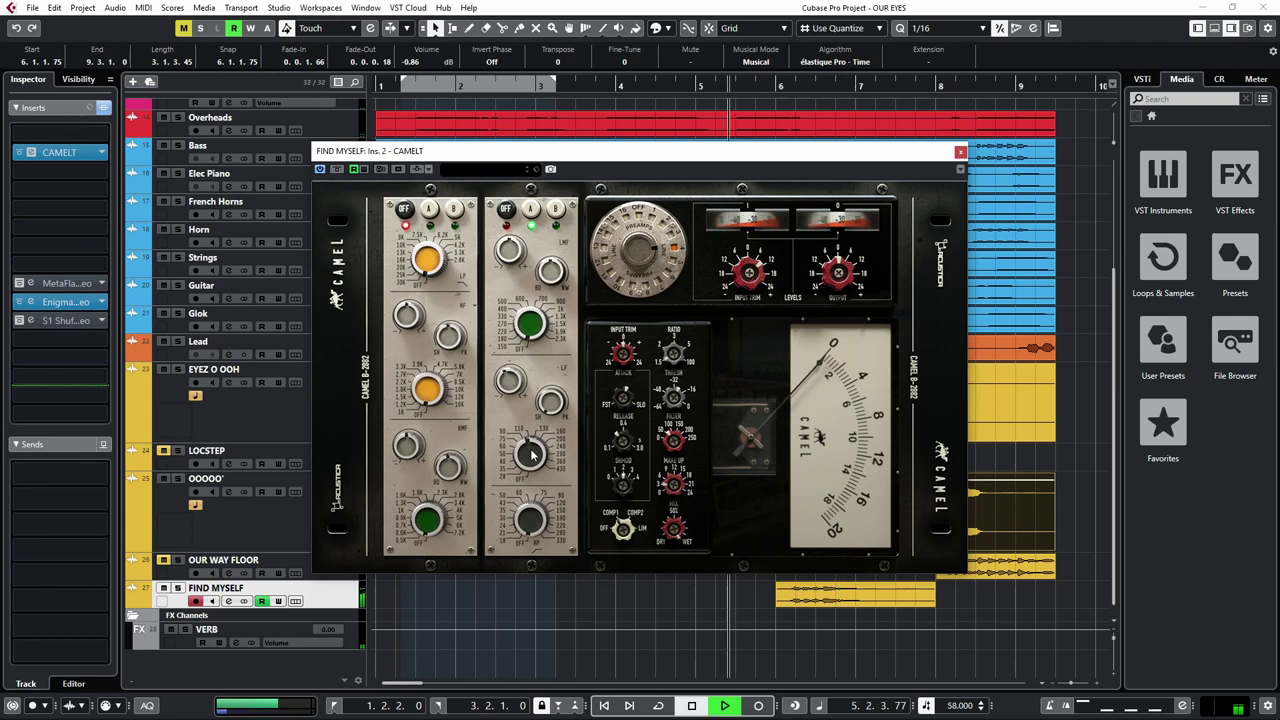
pyautogui.press('space')
# Restart playback from bar 6 and adjust the LF and LMF bands on FIND MYSELF's CAMELT by ear.
pyautogui.click(788, 84)
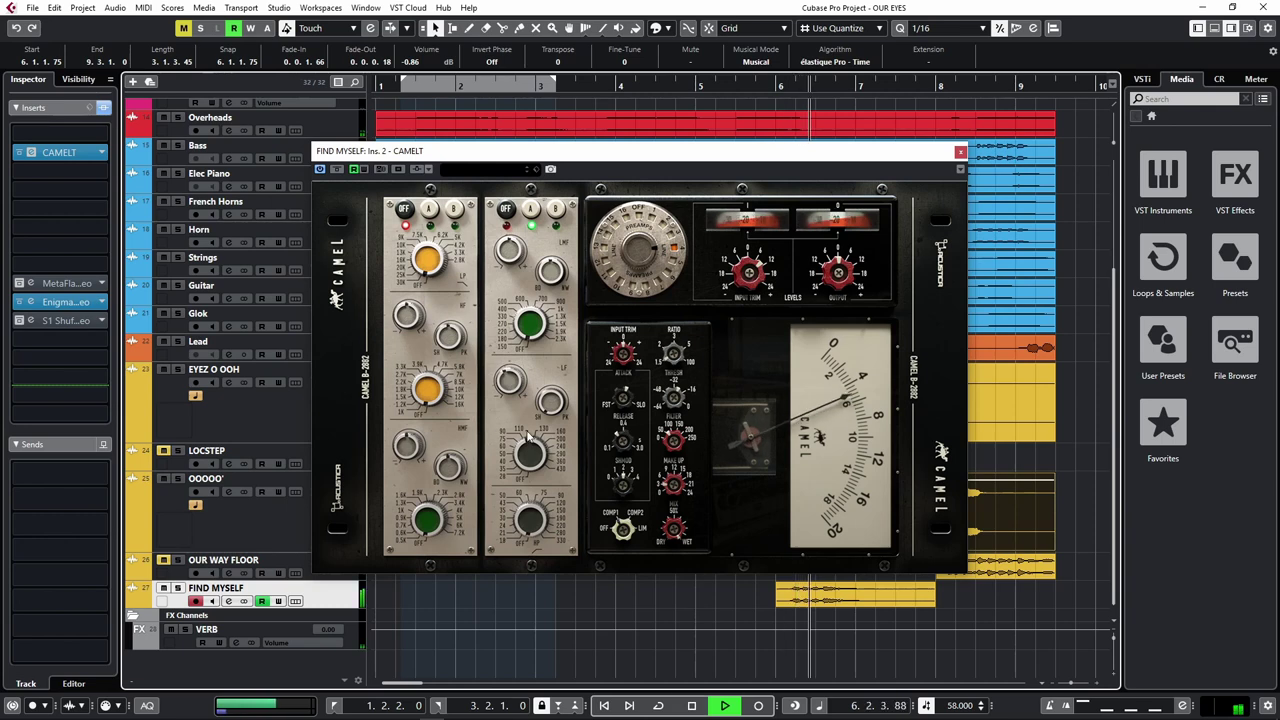
pyautogui.press('space')
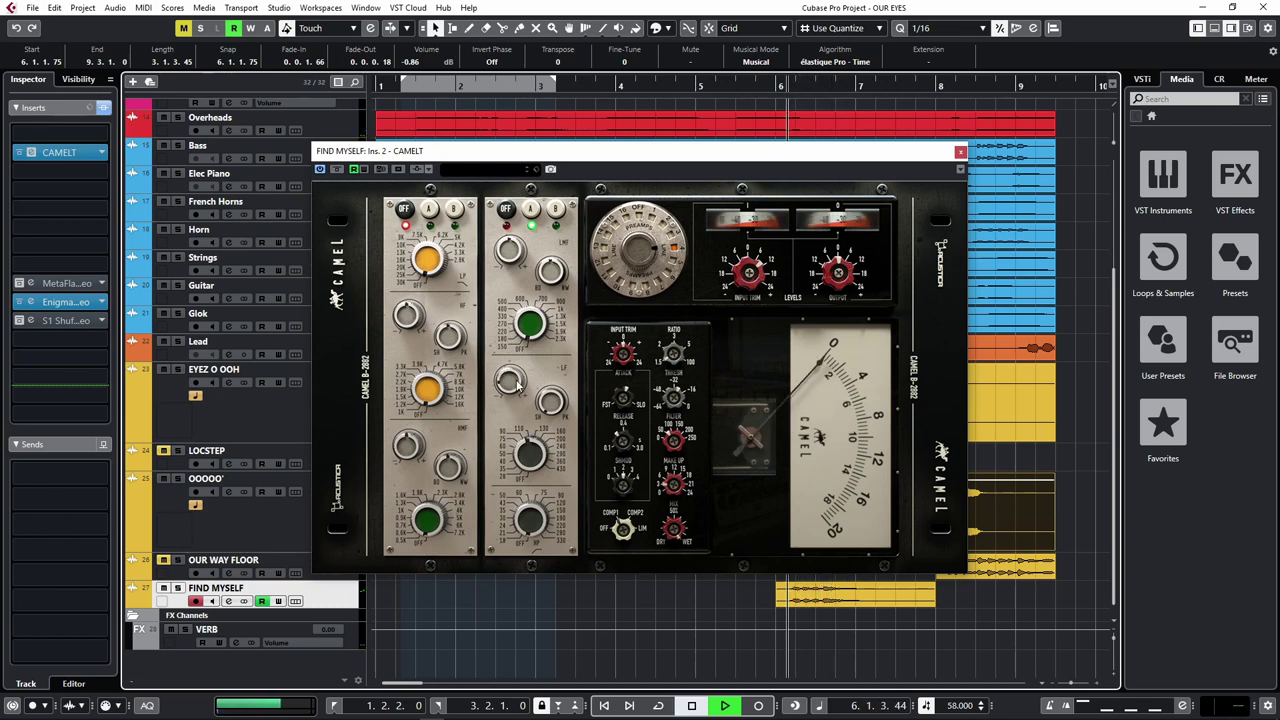
pyautogui.press('space')
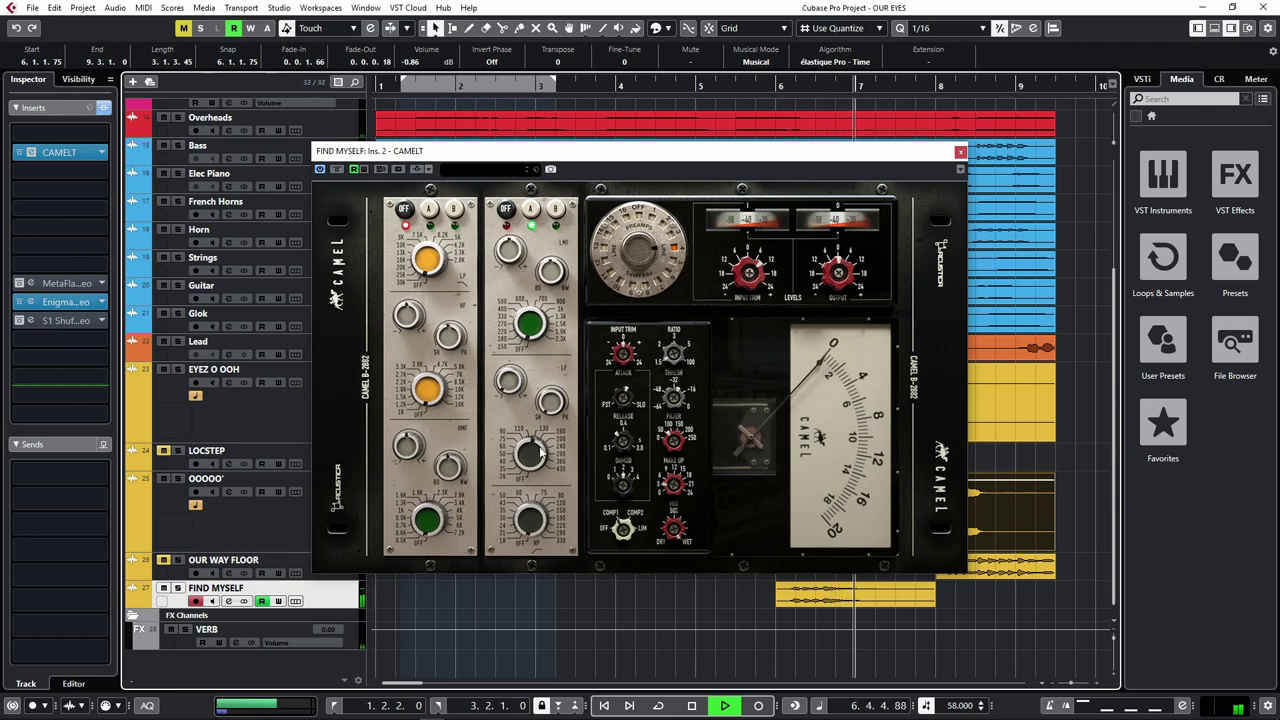
pyautogui.press('space')
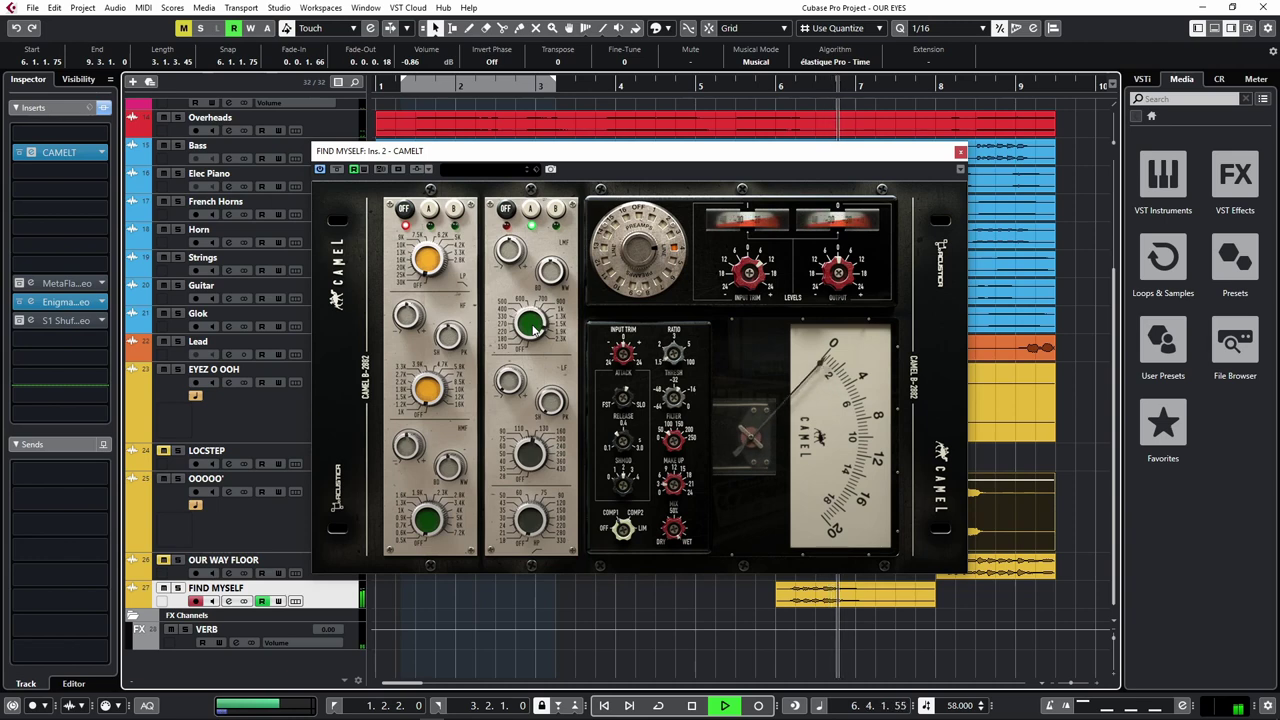
pyautogui.press('space')
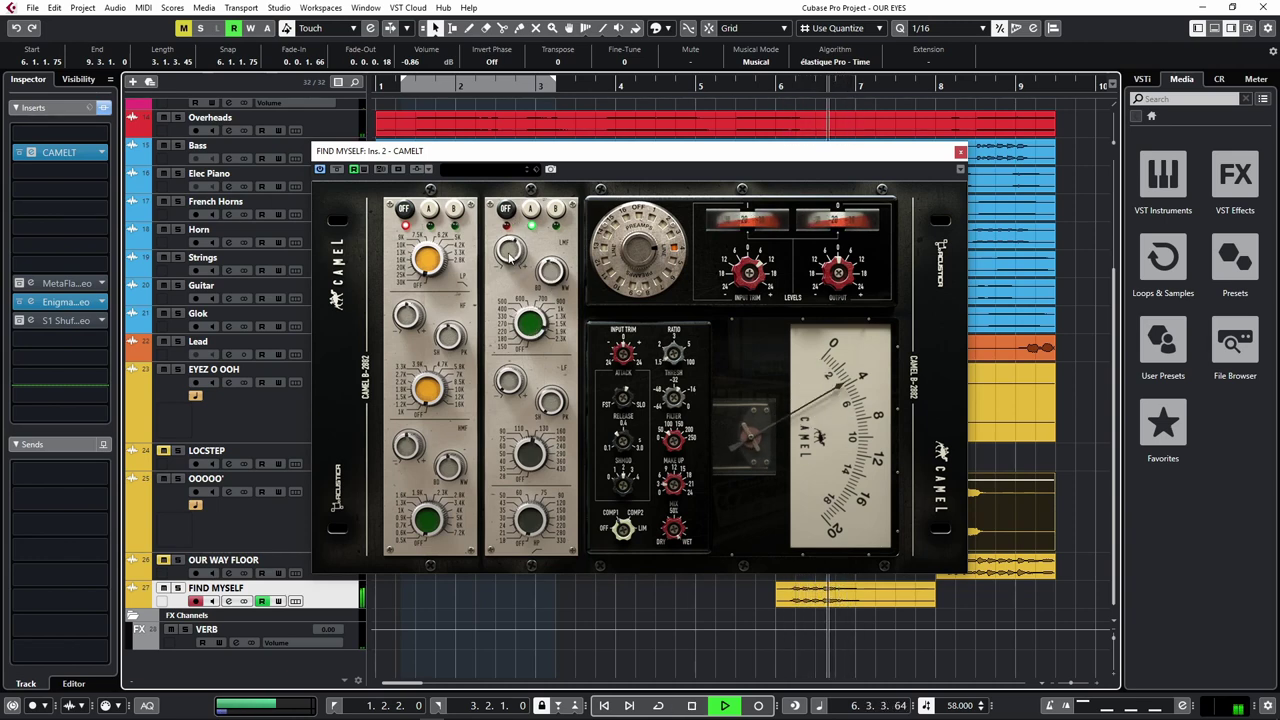
# Switch the HF/HMF equalizer section to A on FIND MYSELF's CAMELT and adjust it while replaying from bar 6.
pyautogui.click(429, 391)
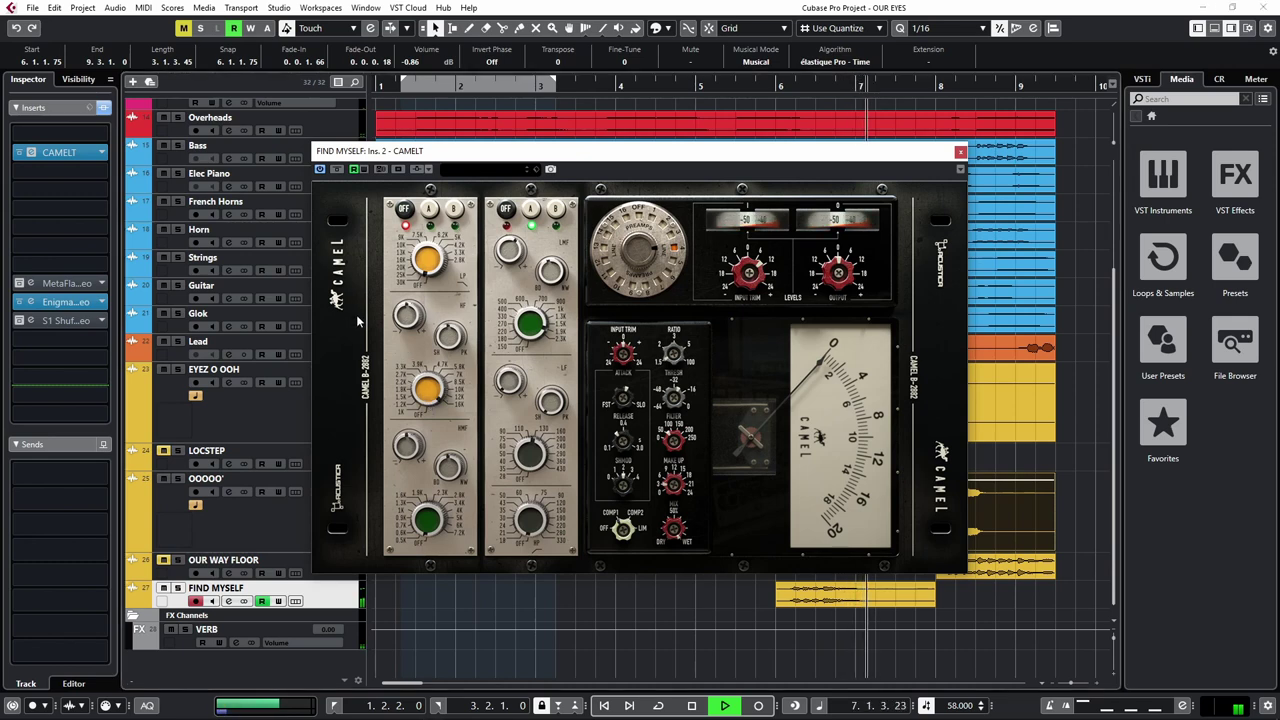
pyautogui.press('space')
pyautogui.press('space')
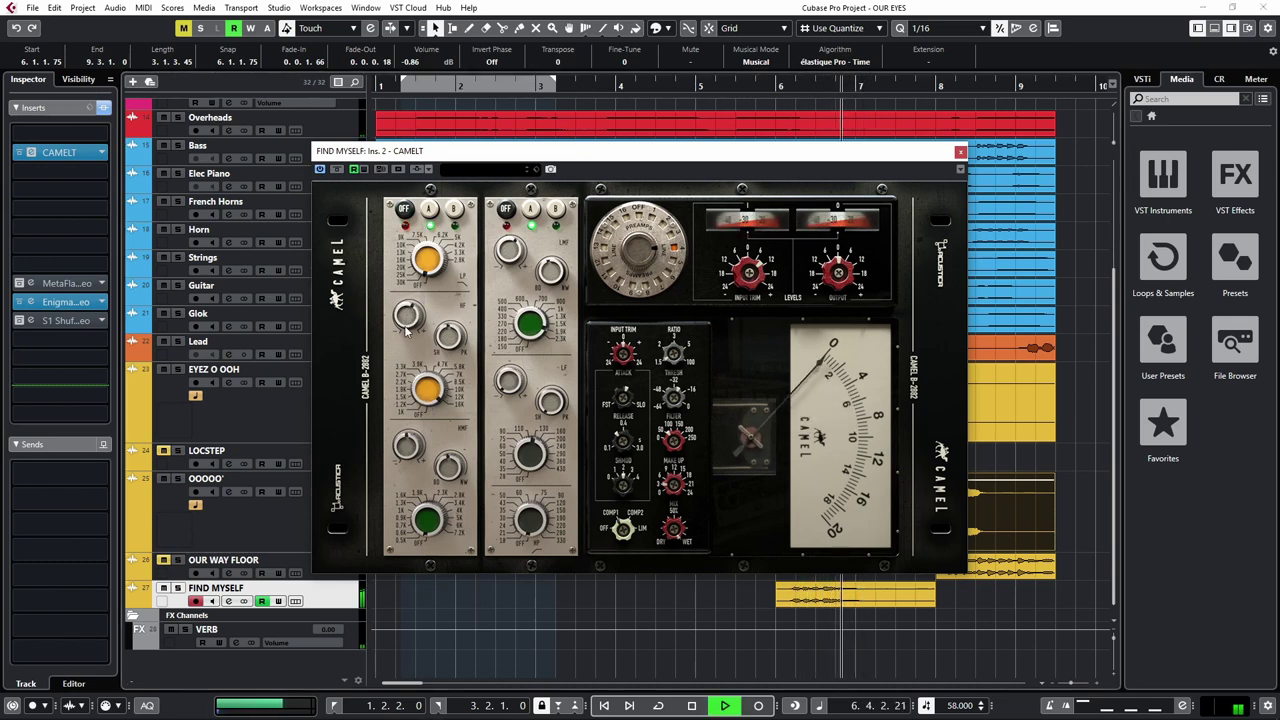
pyautogui.press('space')
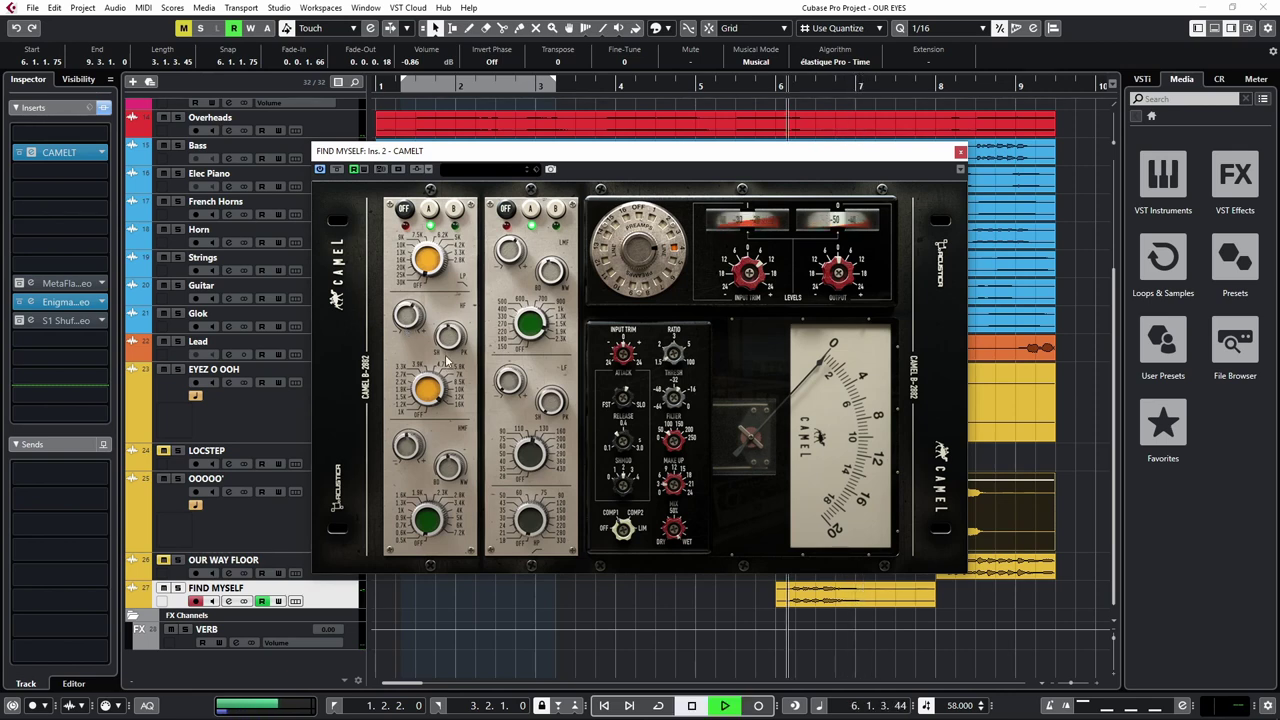
pyautogui.press('space')
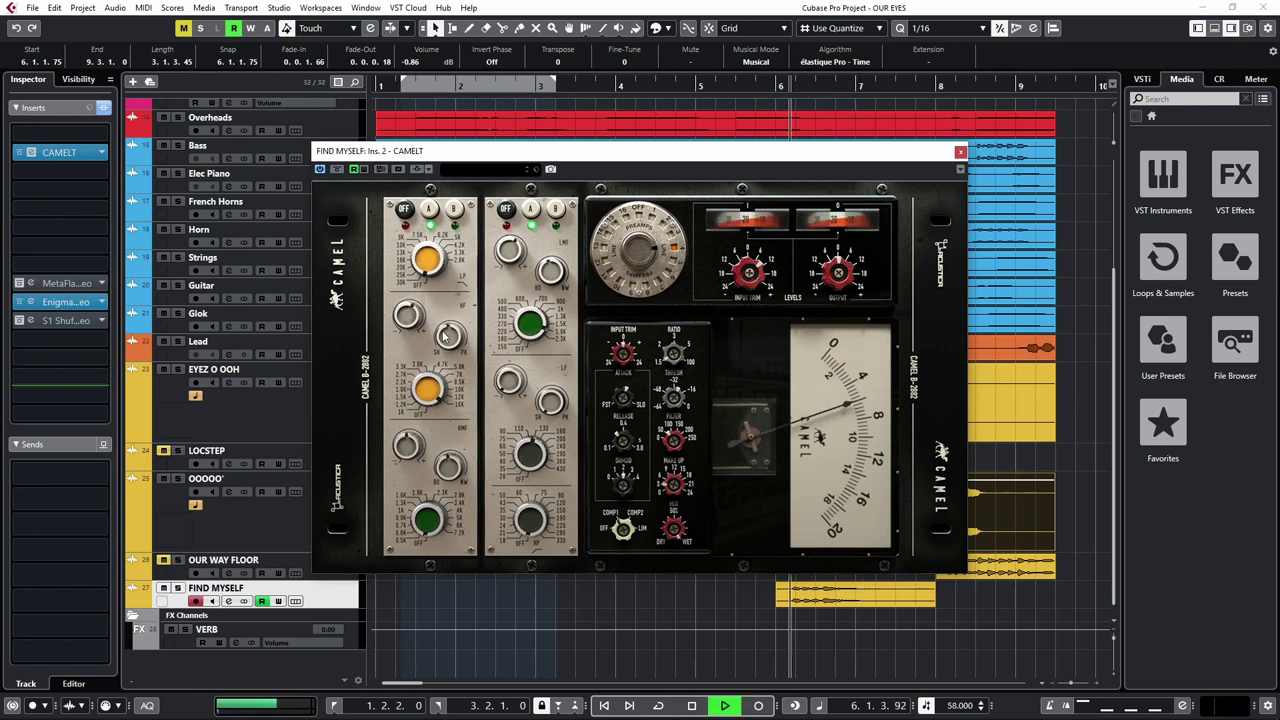
# Add an active send to VERB on the FIND MYSELF track and set its level to -4.65.
pyautogui.click(80, 511)
pyautogui.click(52, 549)
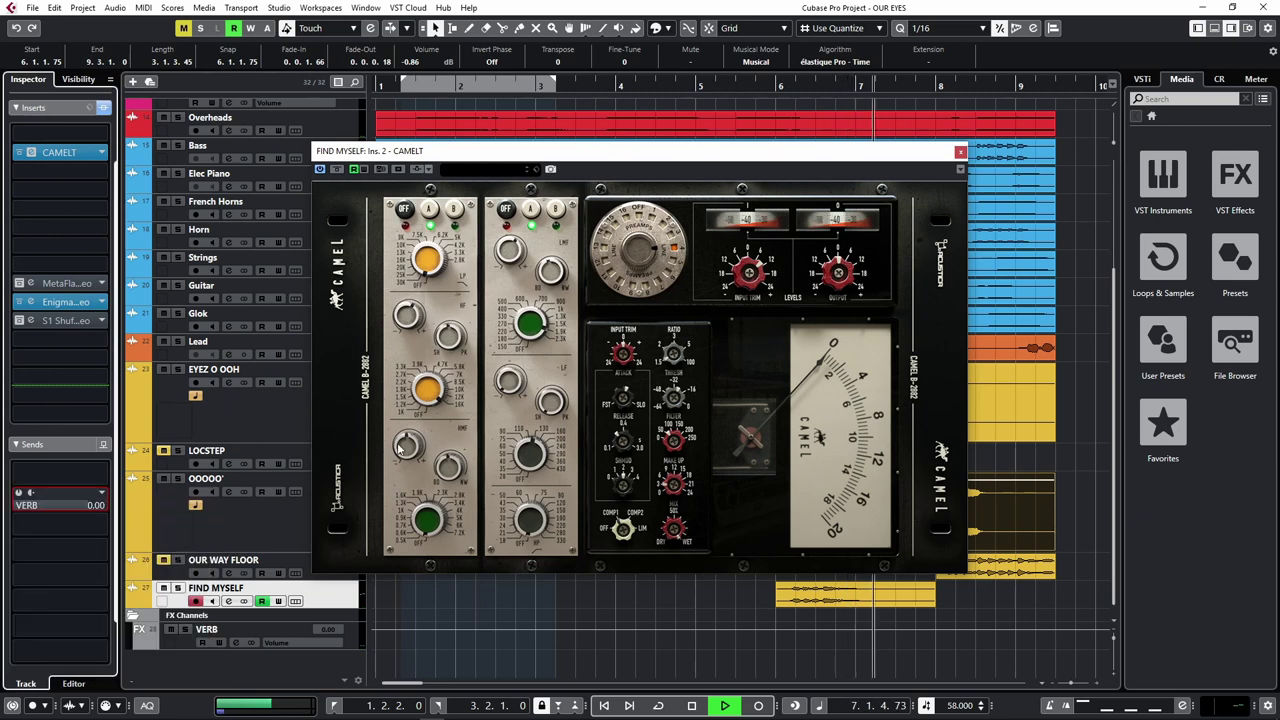
pyautogui.click(19, 494)
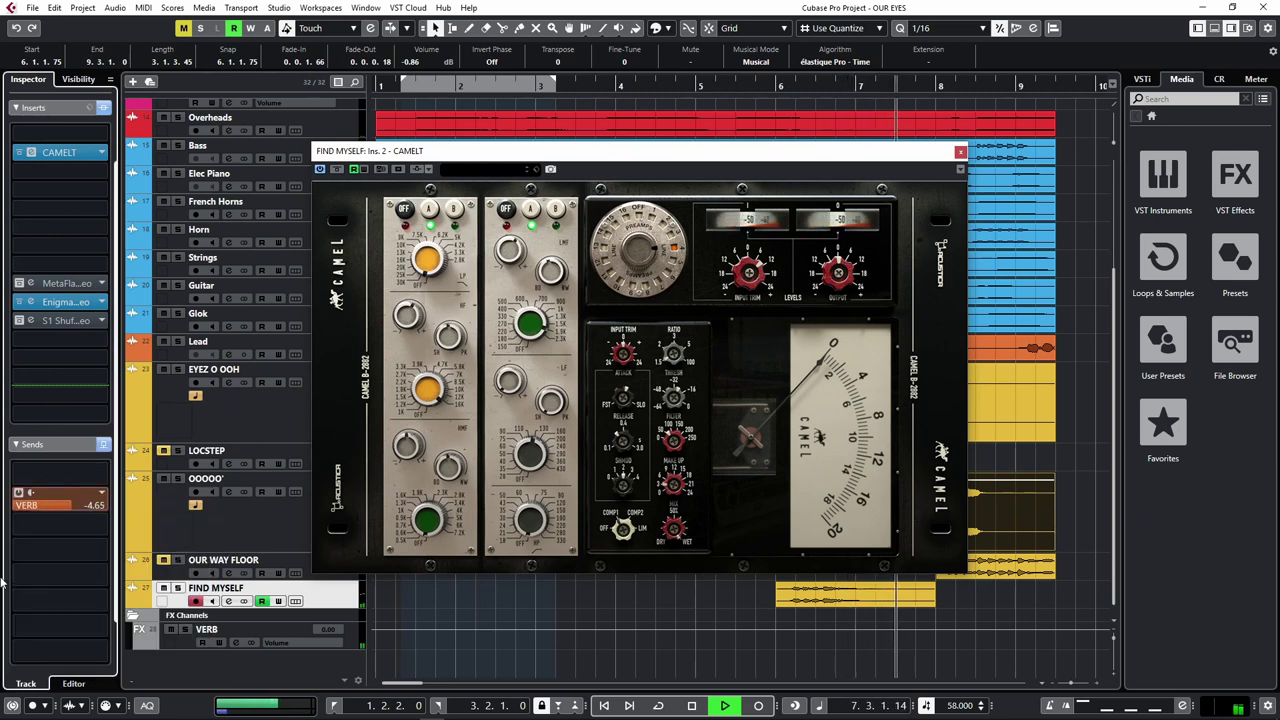
# Rebalance the VERB send on the FIND MYSELF track by ear while replaying from bar 6, settling on -12.3.
pyautogui.moveTo(3, 652); pyautogui.dragTo(2, 668)
pyautogui.press('space')
pyautogui.press('space')
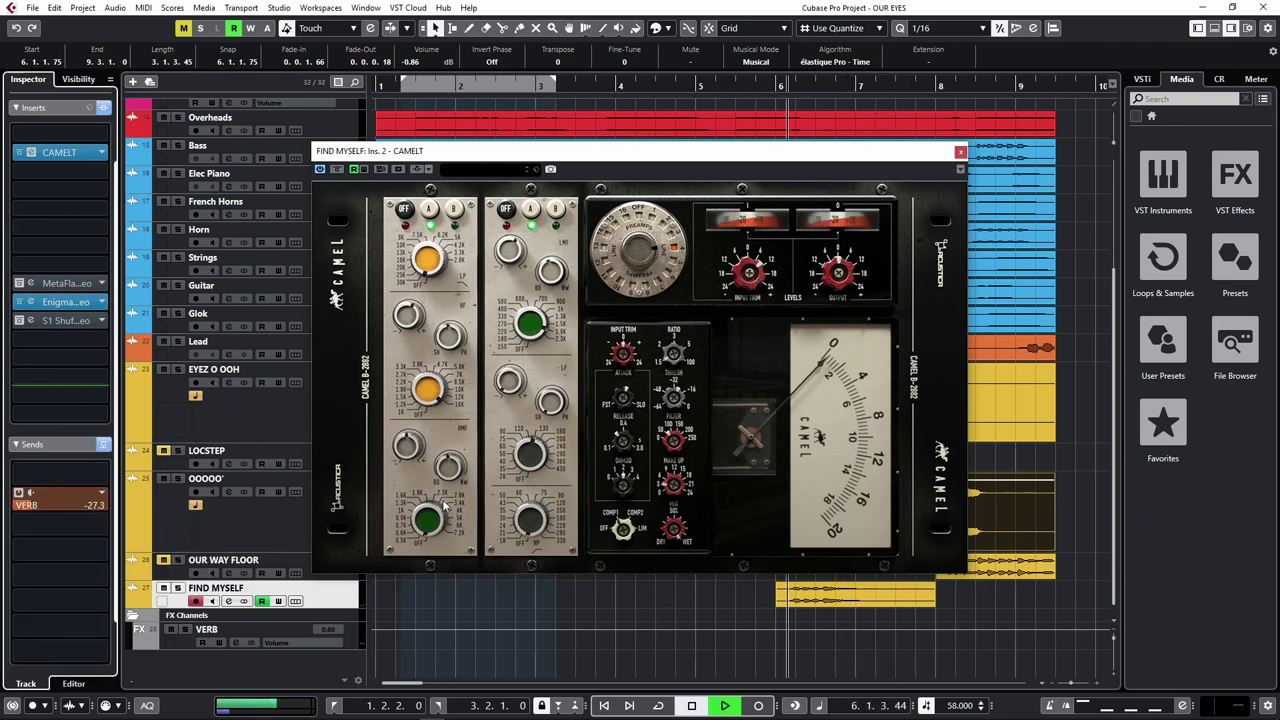
pyautogui.scroll(10, 61, 507)
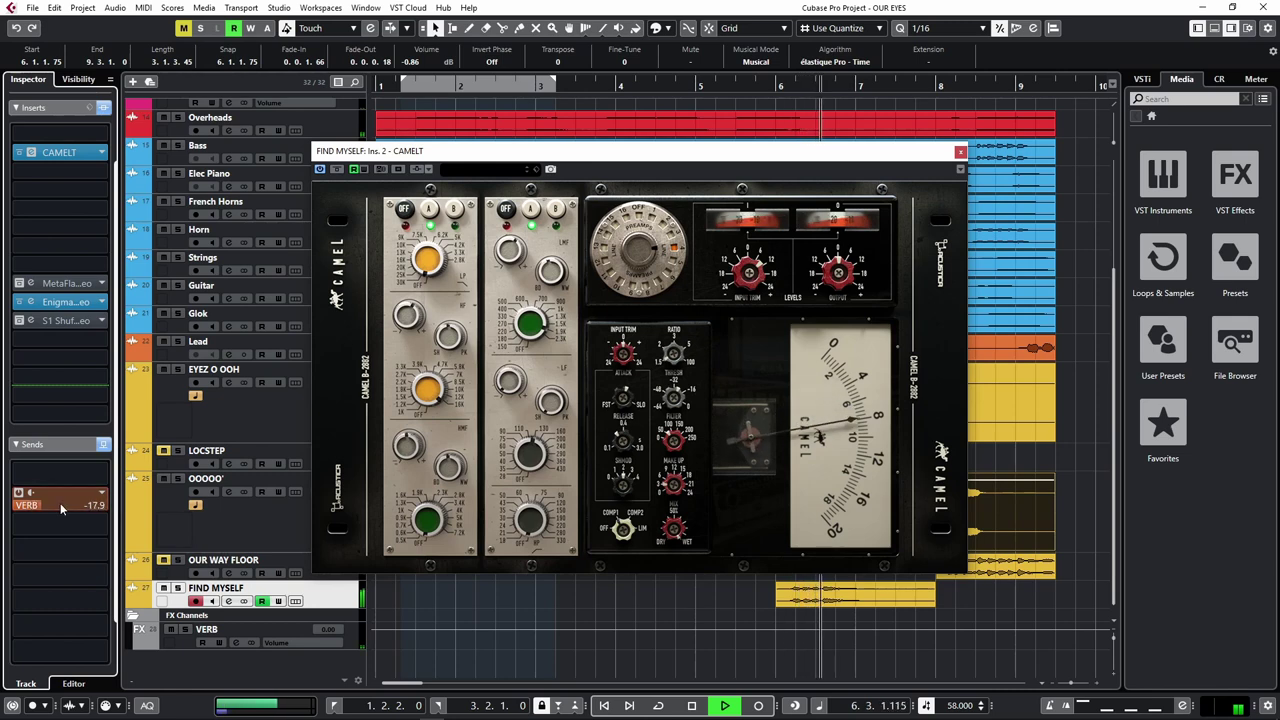
pyautogui.scroll(3, 60, 503)
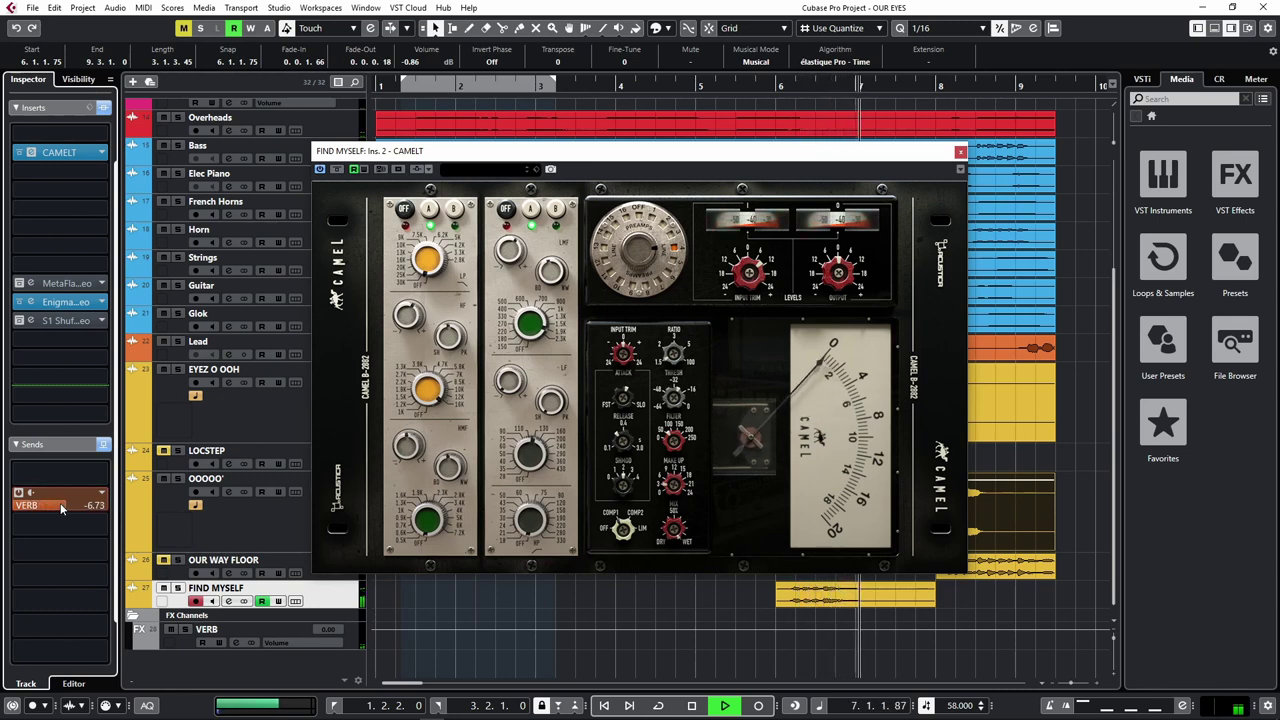
pyautogui.click(60, 505)
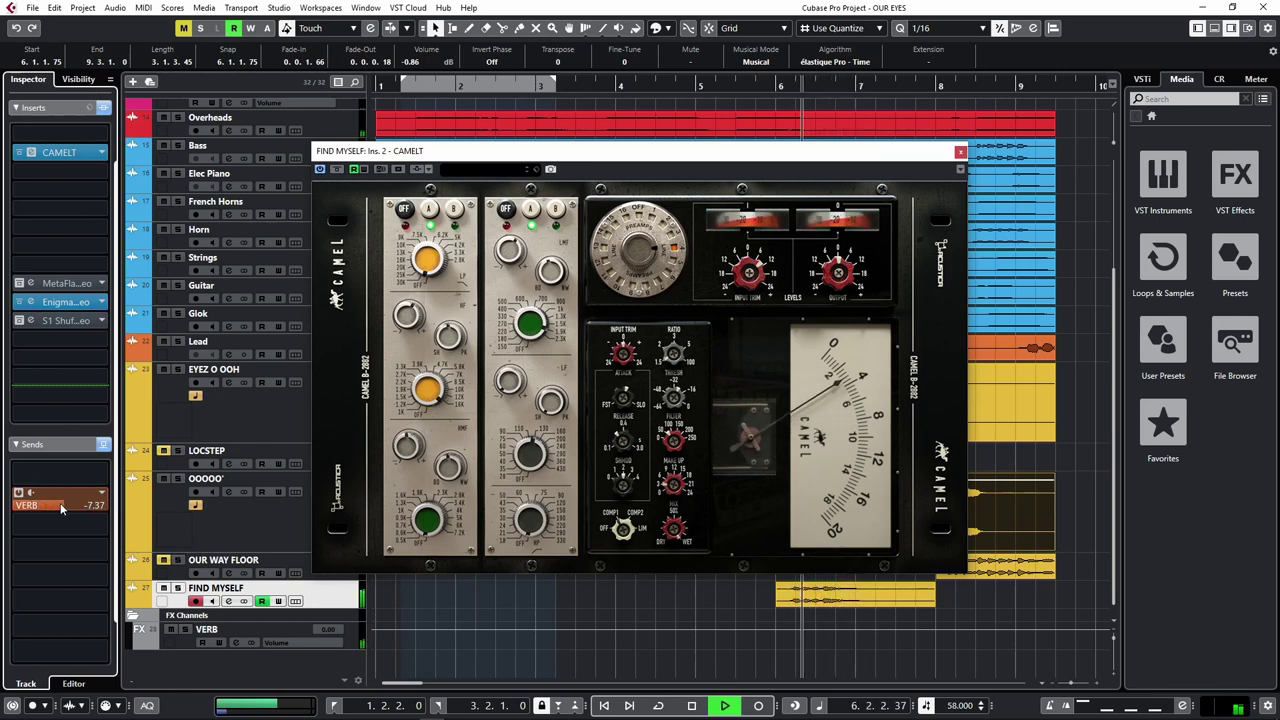
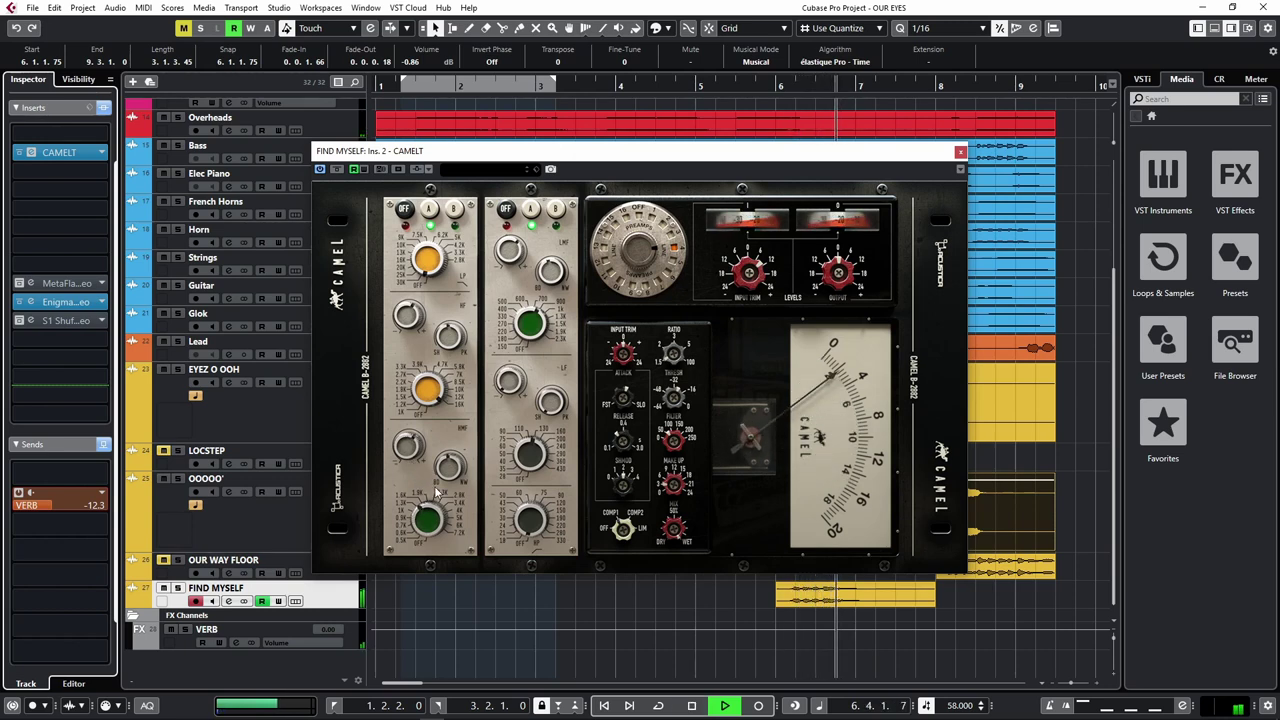
# Replay the FIND MYSELF phrase several times to judge its sound in the mix, and close its CAMELT window.
pyautogui.press('space')
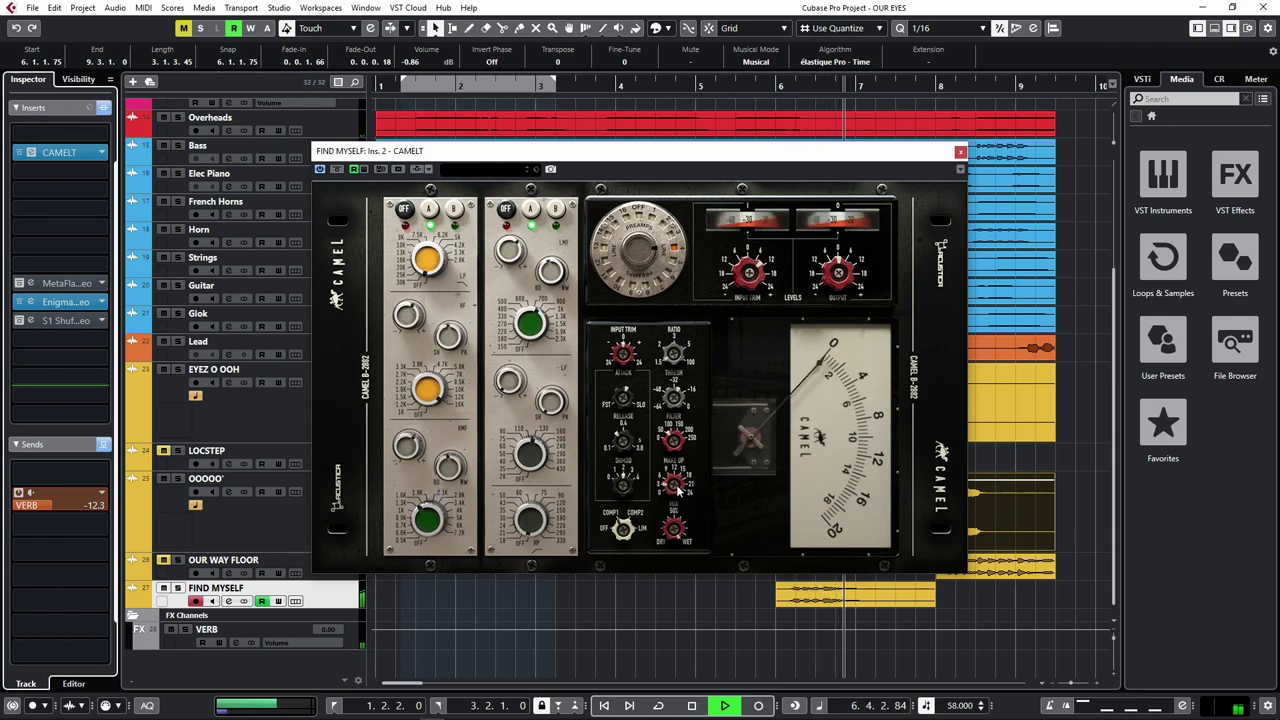
pyautogui.press('space')
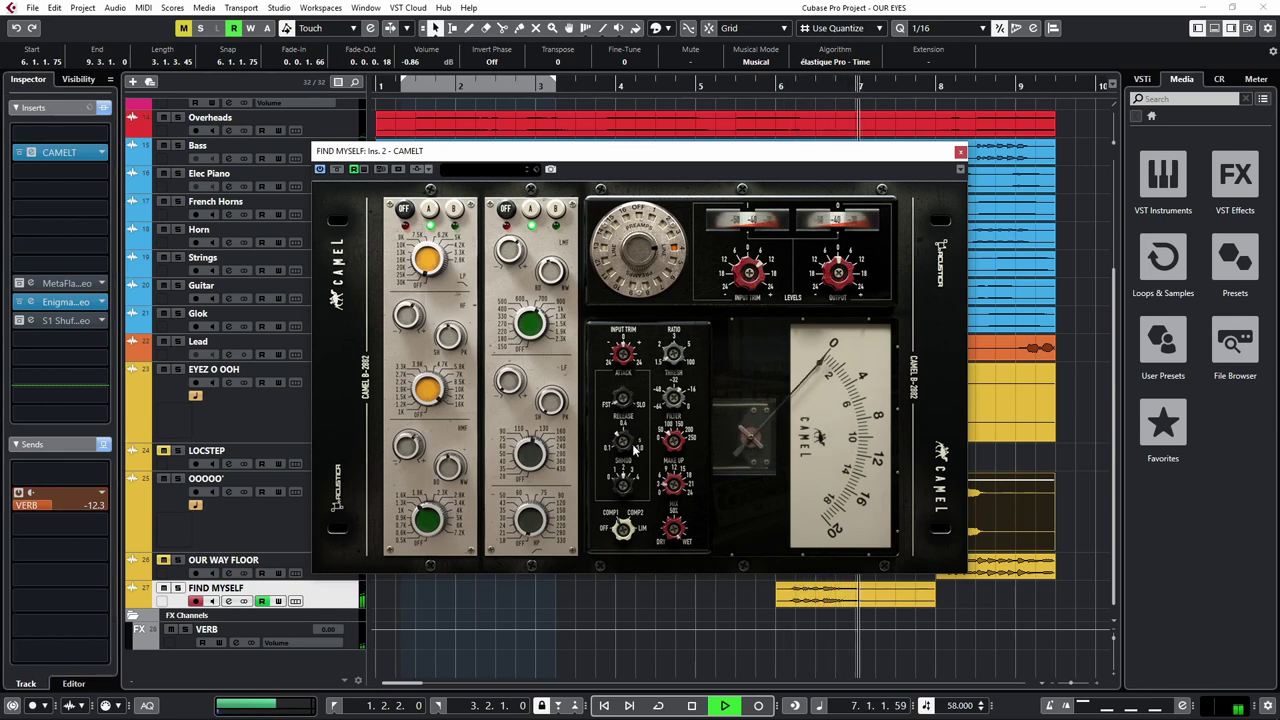
pyautogui.press('space')
pyautogui.press('space')
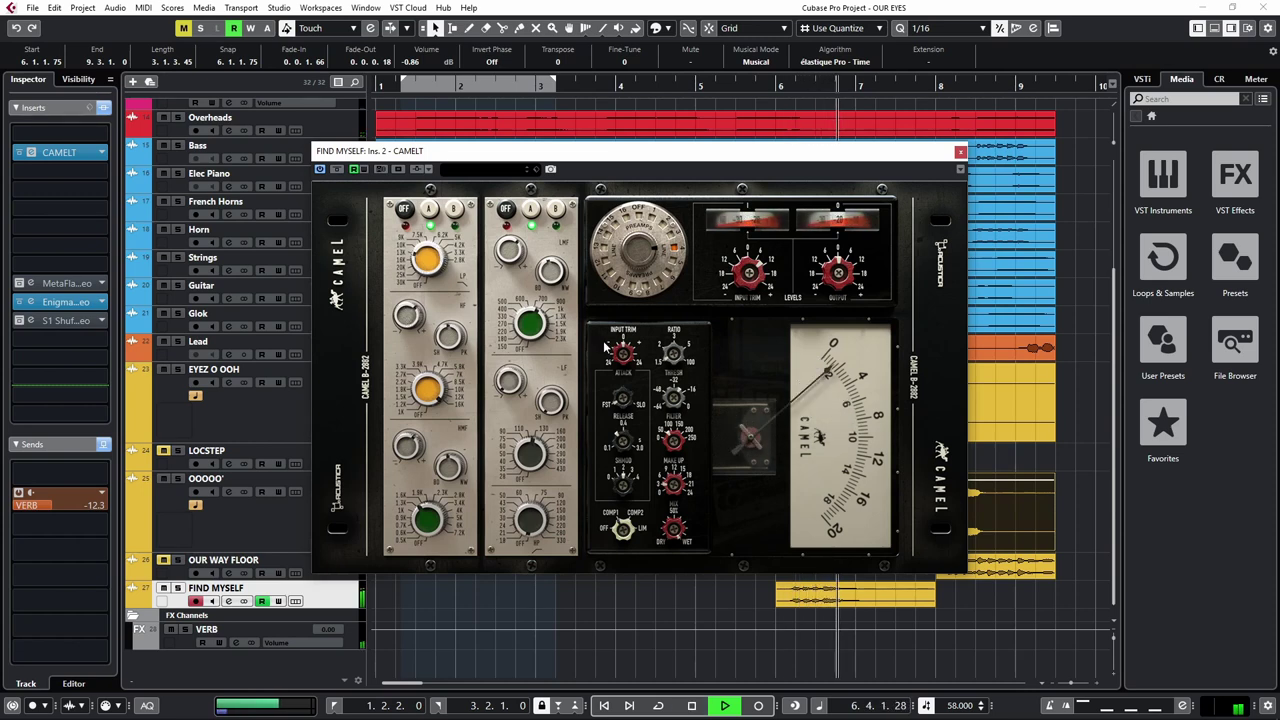
pyautogui.click(960, 152)
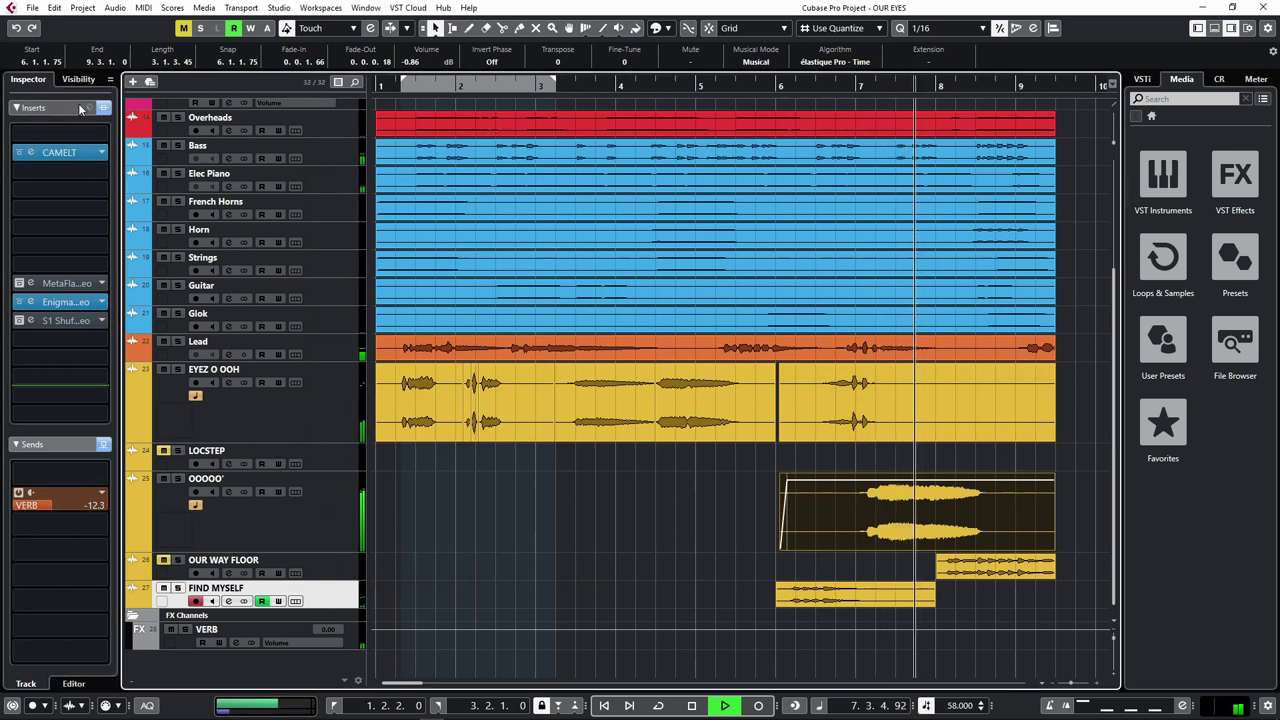
# Collapse all Inspector sections for FIND MYSELF, show its basic track settings, and restart playback.
pyautogui.scroll(-2, 64, 122)
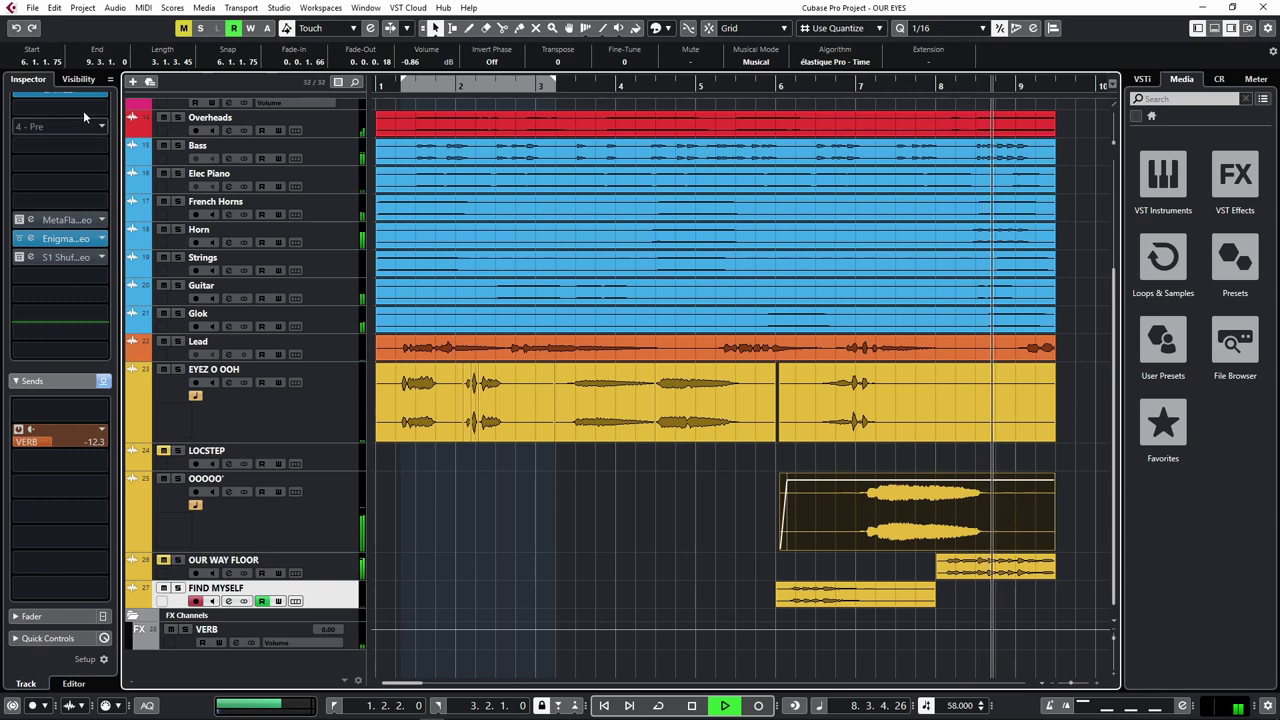
pyautogui.keyDown('alt'); pyautogui.click(52, 382); pyautogui.keyUp('alt')
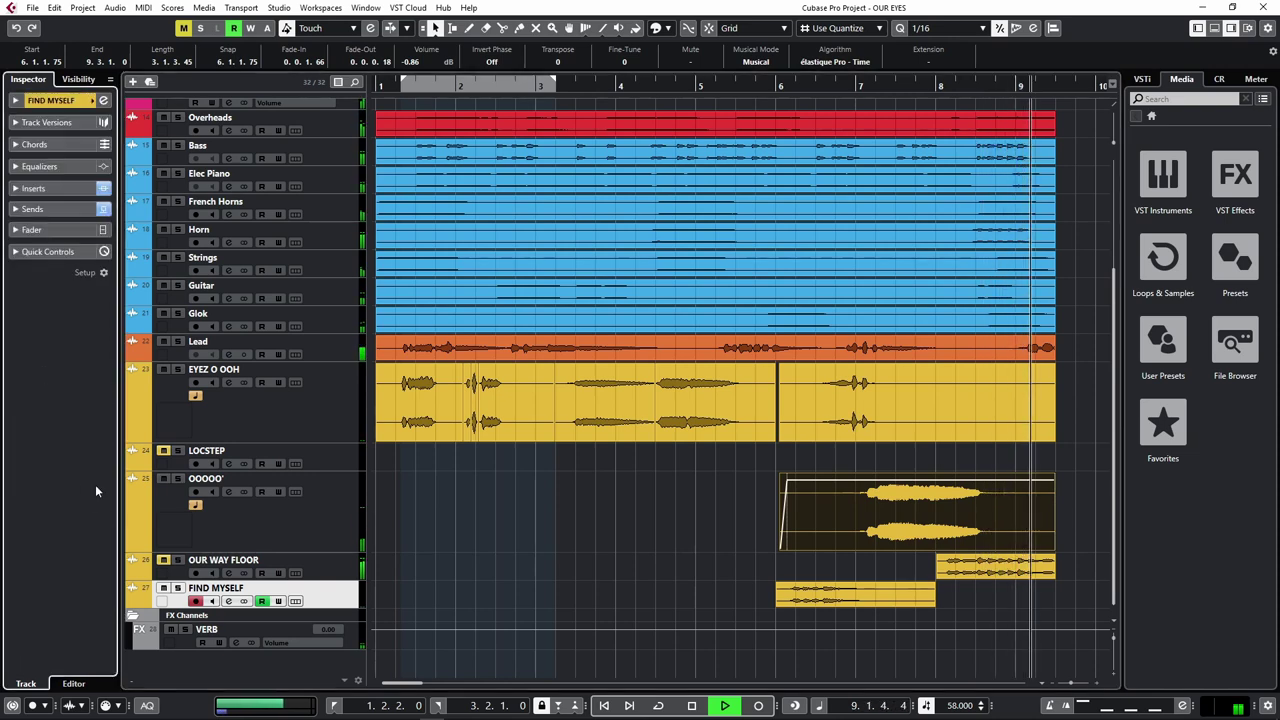
pyautogui.click(51, 101)
pyautogui.press('space')
pyautogui.press('space')
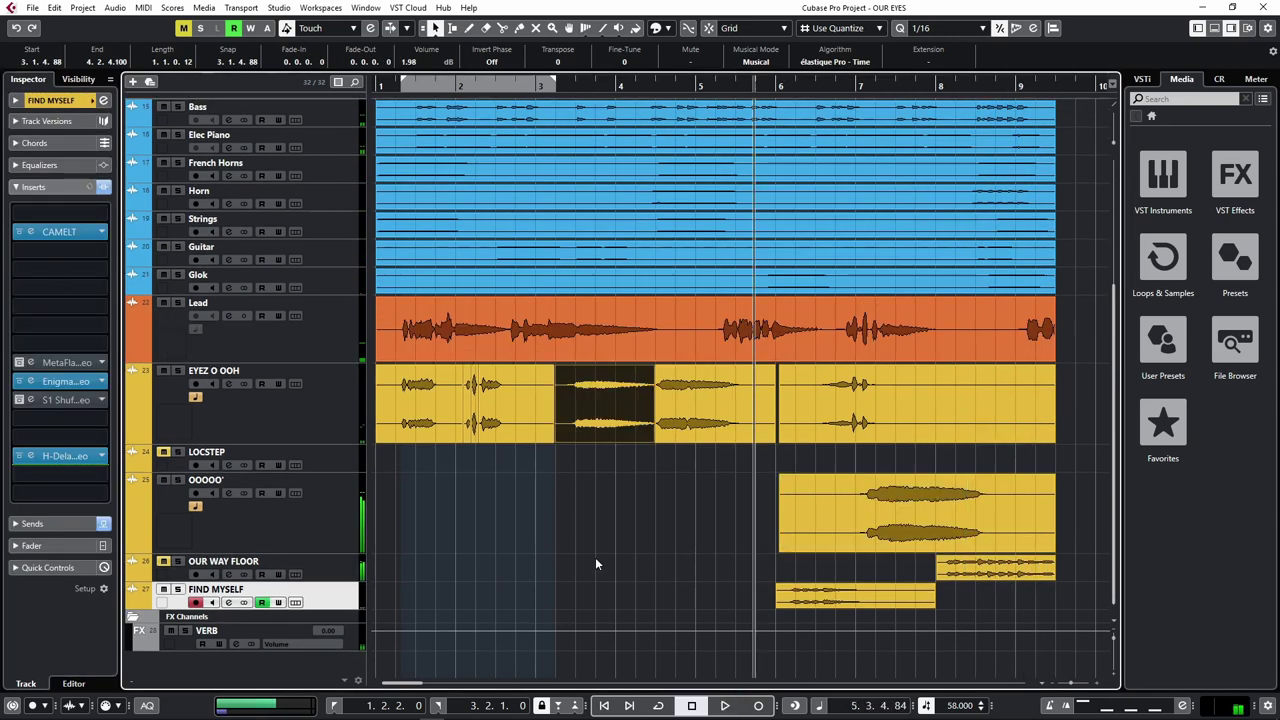
# Move the playback position to just before bar 8 and open the channel settings of the OUR WAY FLOOR track.
pyautogui.click(938, 88)
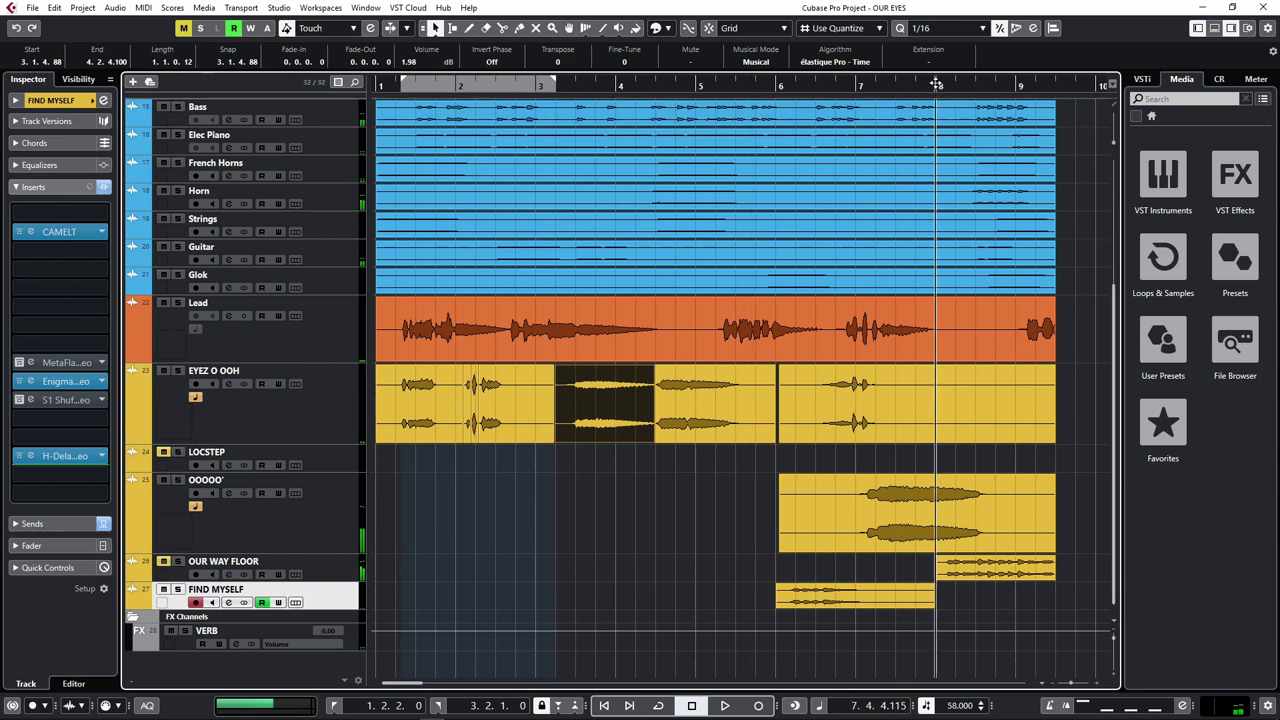
pyautogui.click(325, 578)
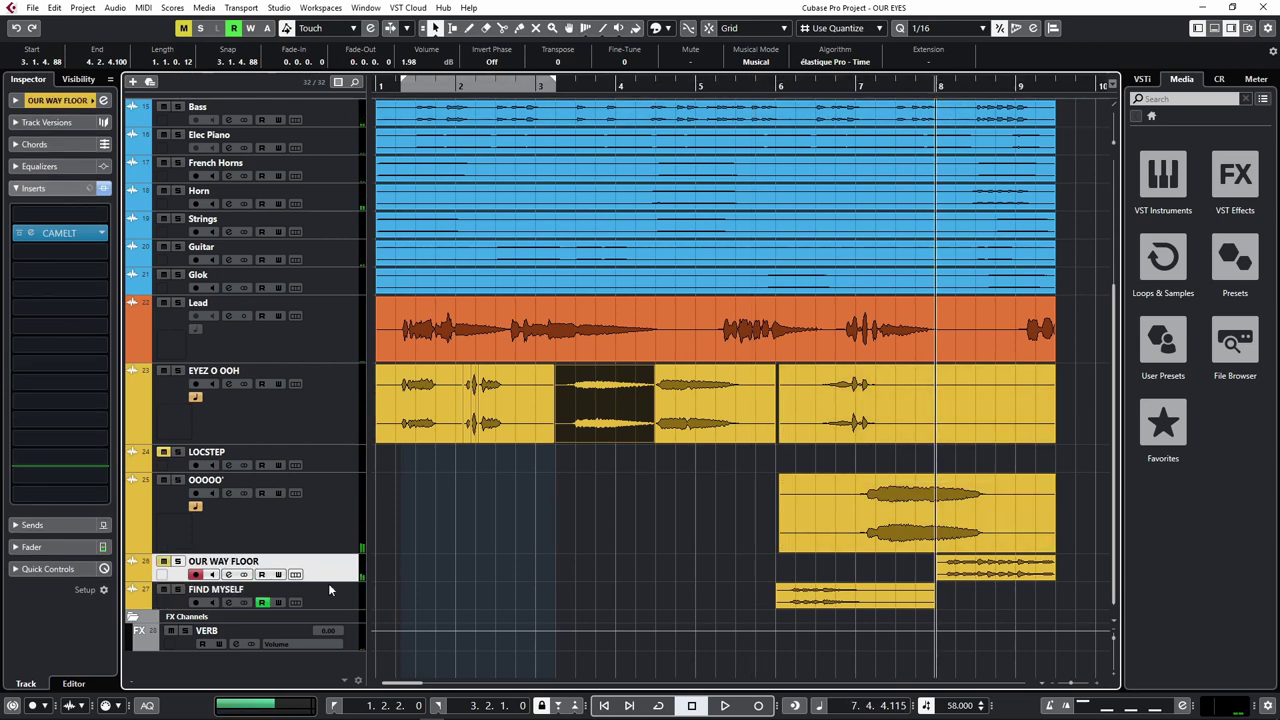
pyautogui.click(228, 575)
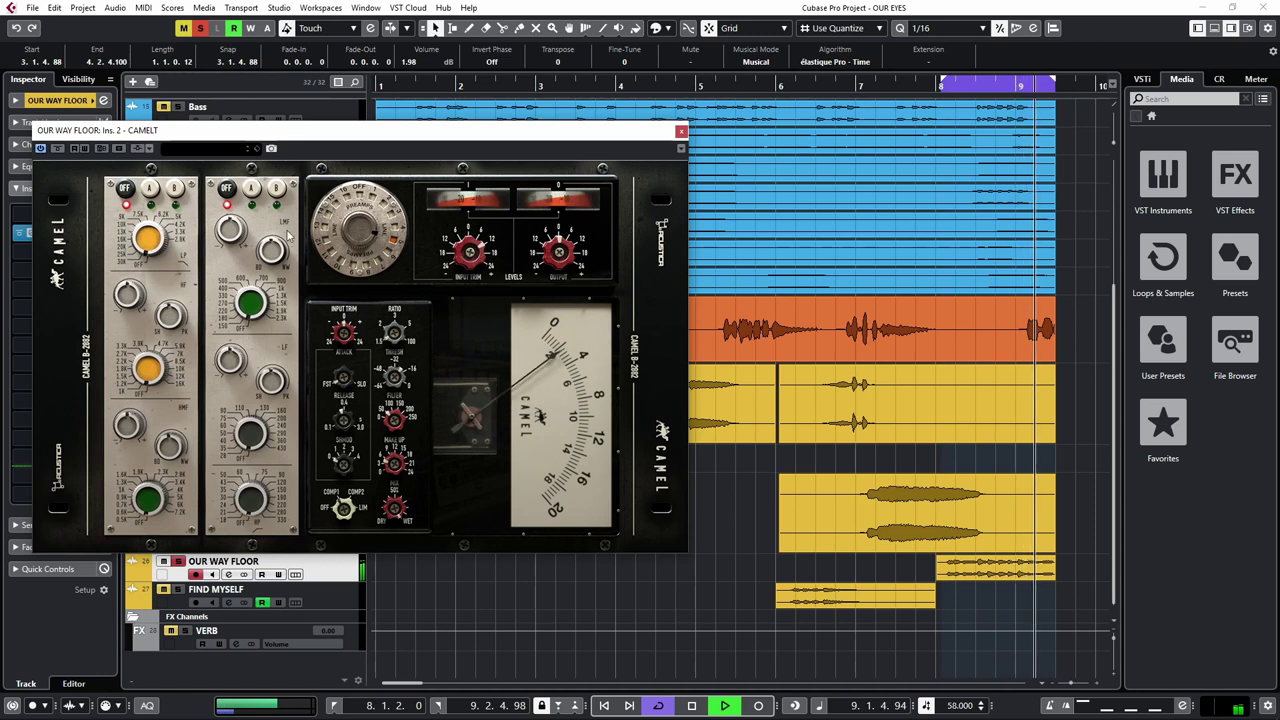
# Audition OUR WAY FLOOR in the full mix from bar 6 with its CAMELT closed, and set the track volume to -11.0.
pyautogui.press('space')
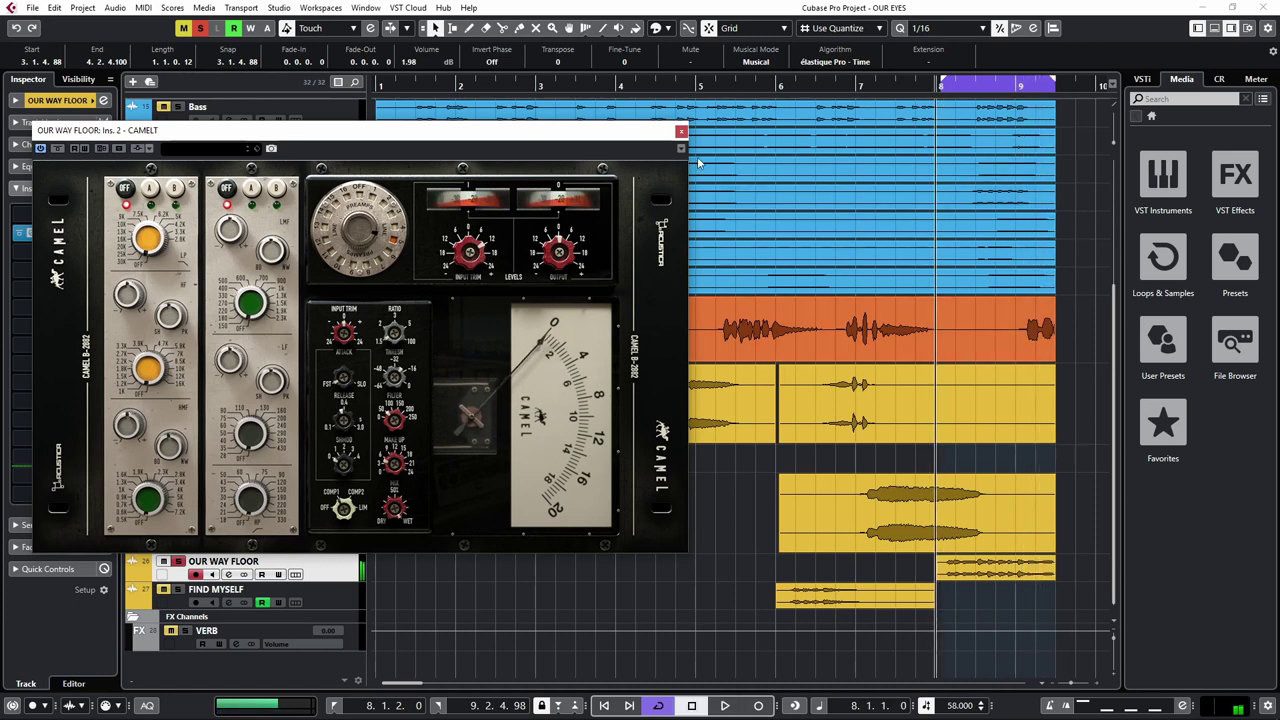
pyautogui.click(824, 88)
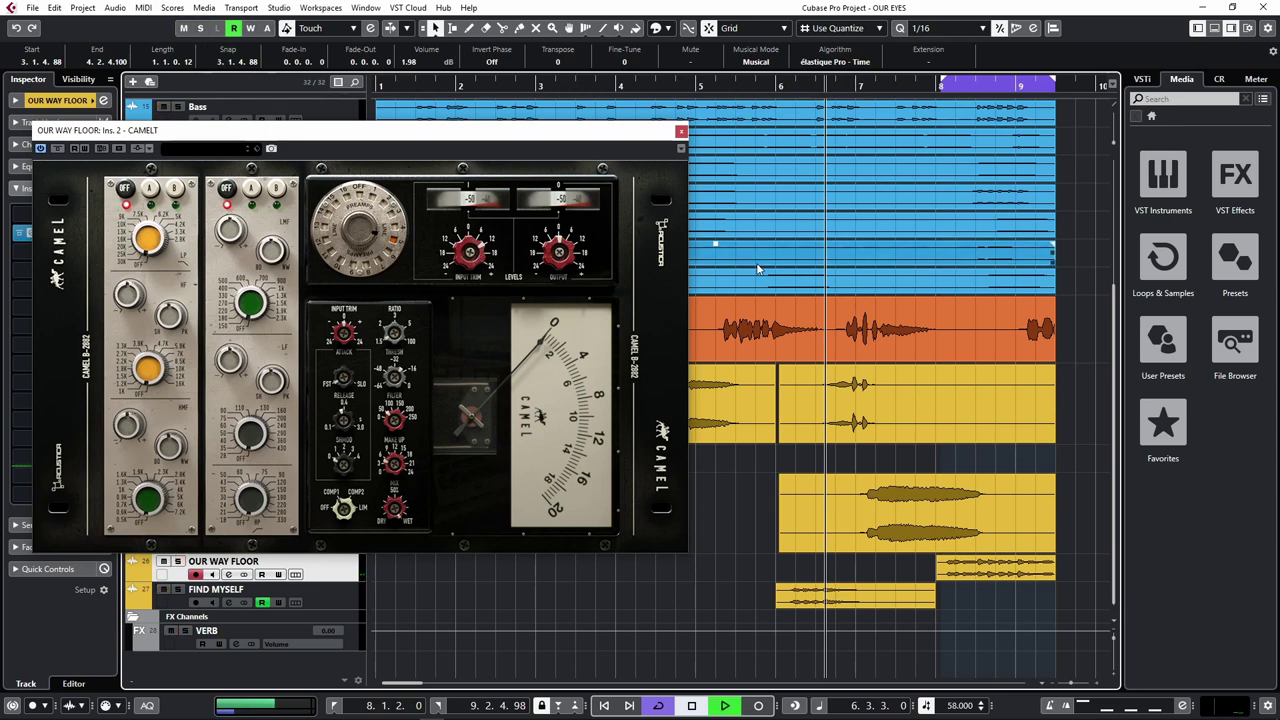
pyautogui.press('space')
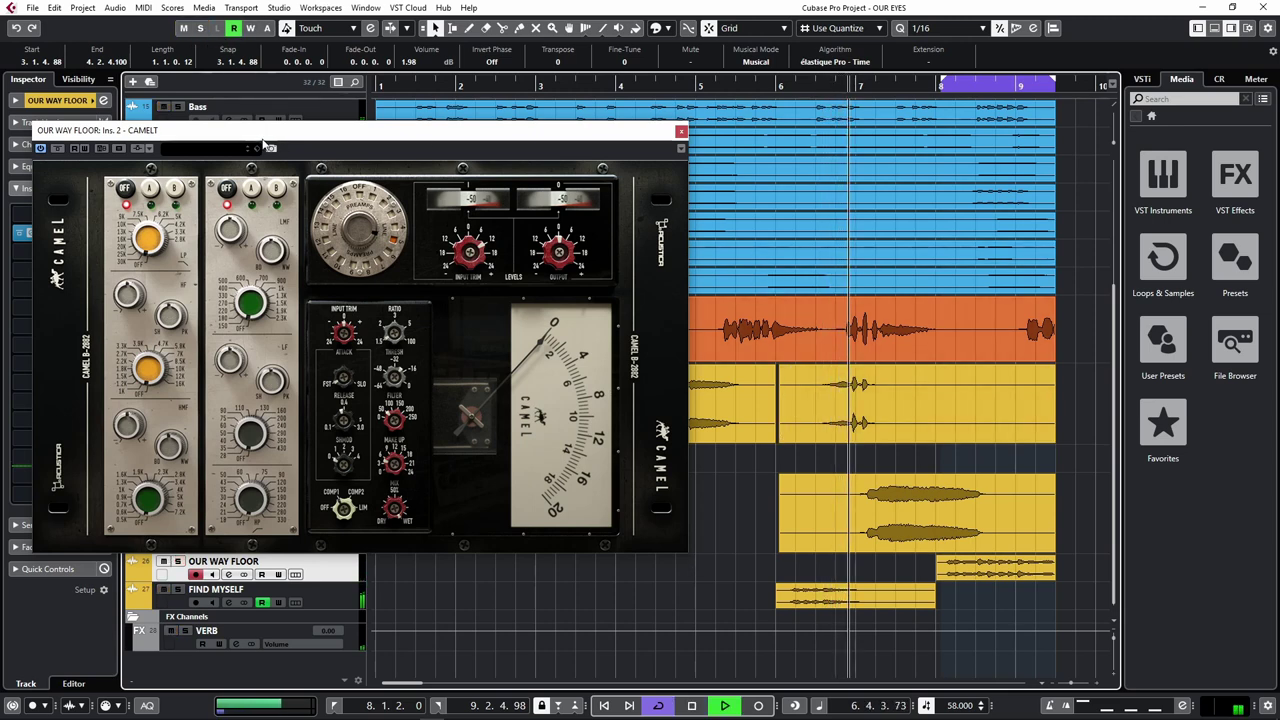
pyautogui.click(681, 131)
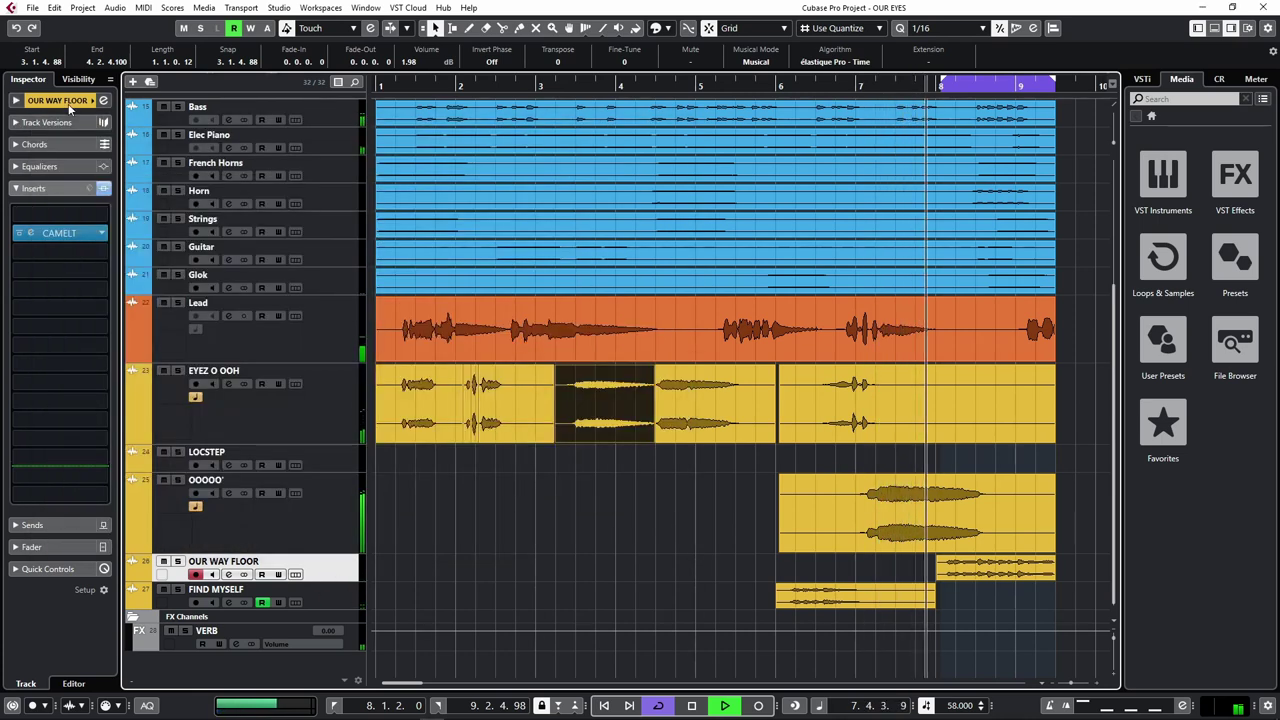
pyautogui.click(60, 100)
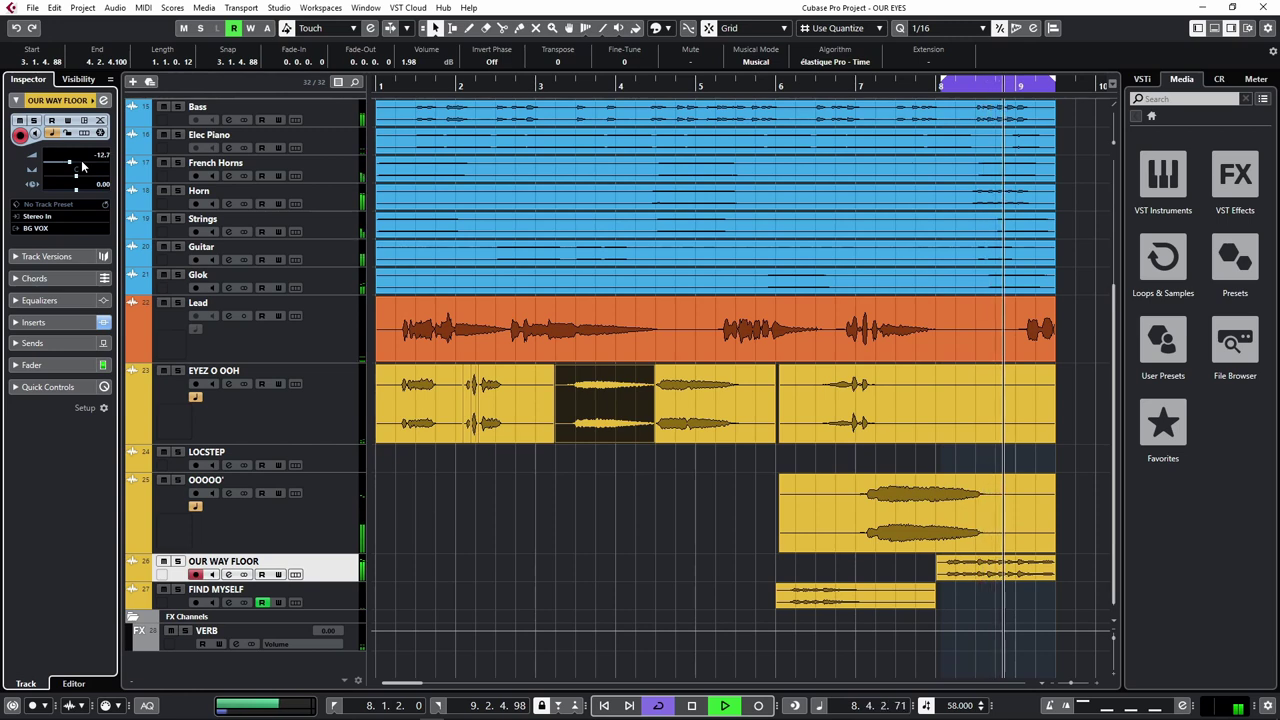
pyautogui.press('space')
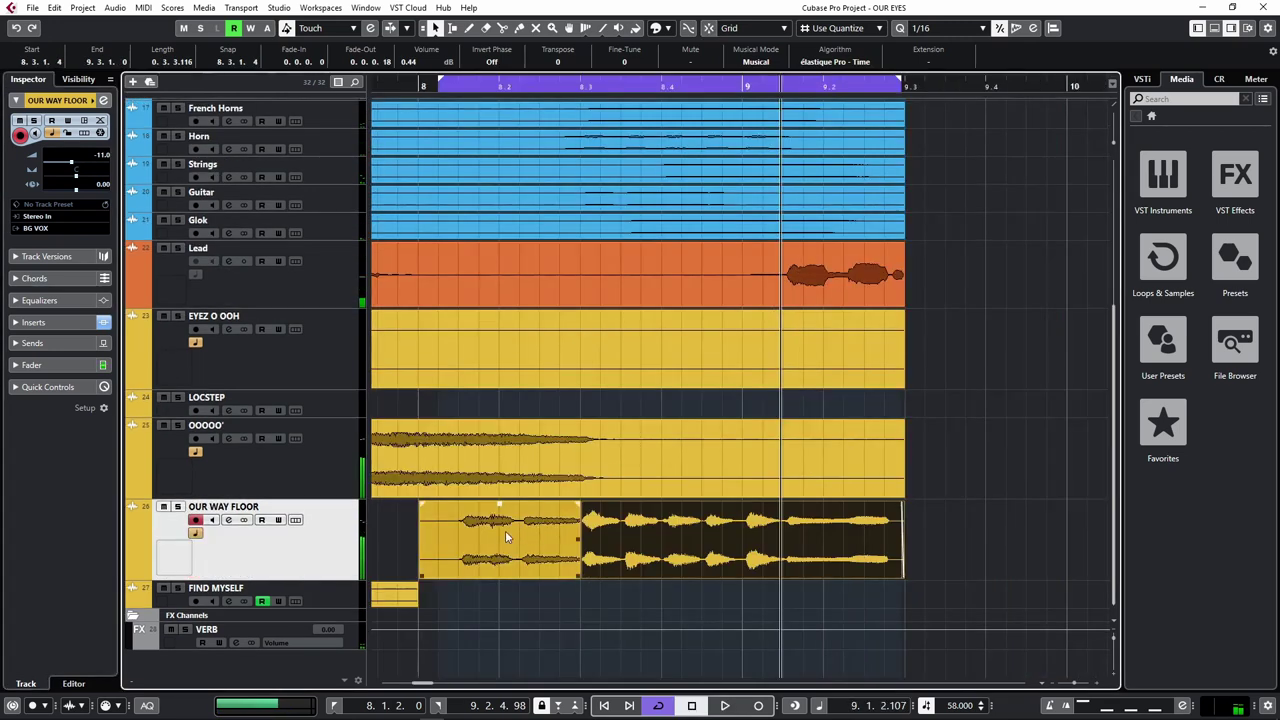
# Split OUR WAY FLOOR's second event around 9.1.3 and move the first and last pieces onto the EYEZ O OOH track.
pyautogui.keyDown('shift'); pyautogui.click(508, 536); pyautogui.keyUp('shift')
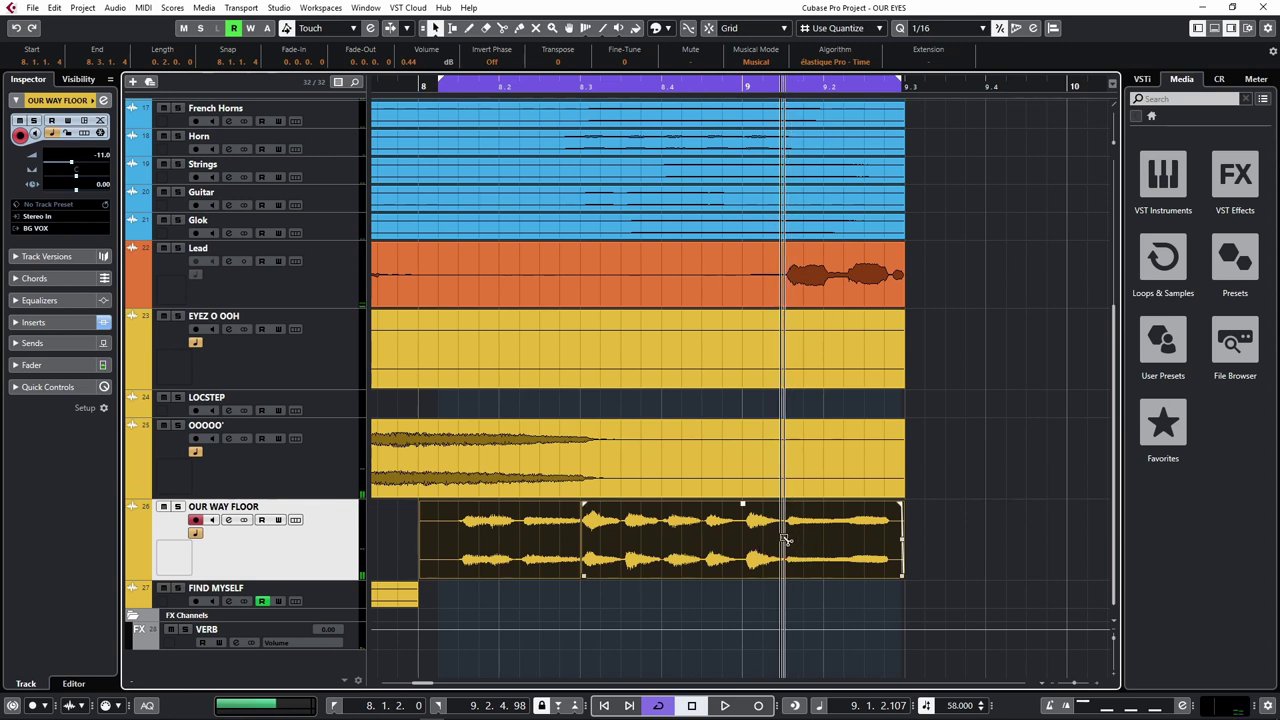
pyautogui.keyDown('alt'); pyautogui.click(785, 541); pyautogui.keyUp('alt')
pyautogui.click(907, 542)
pyautogui.click(858, 546)
pyautogui.keyDown('shift'); pyautogui.click(525, 552); pyautogui.keyUp('shift')
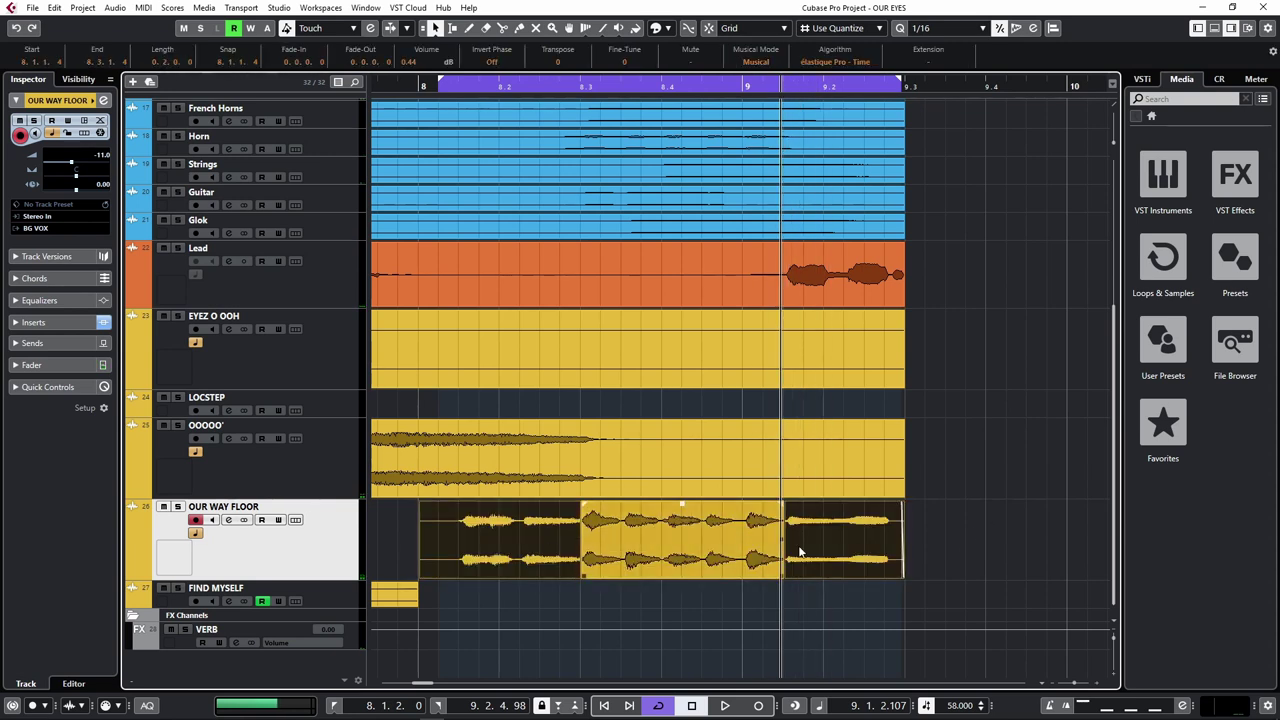
pyautogui.moveTo(845, 558); pyautogui.dragTo(847, 350)
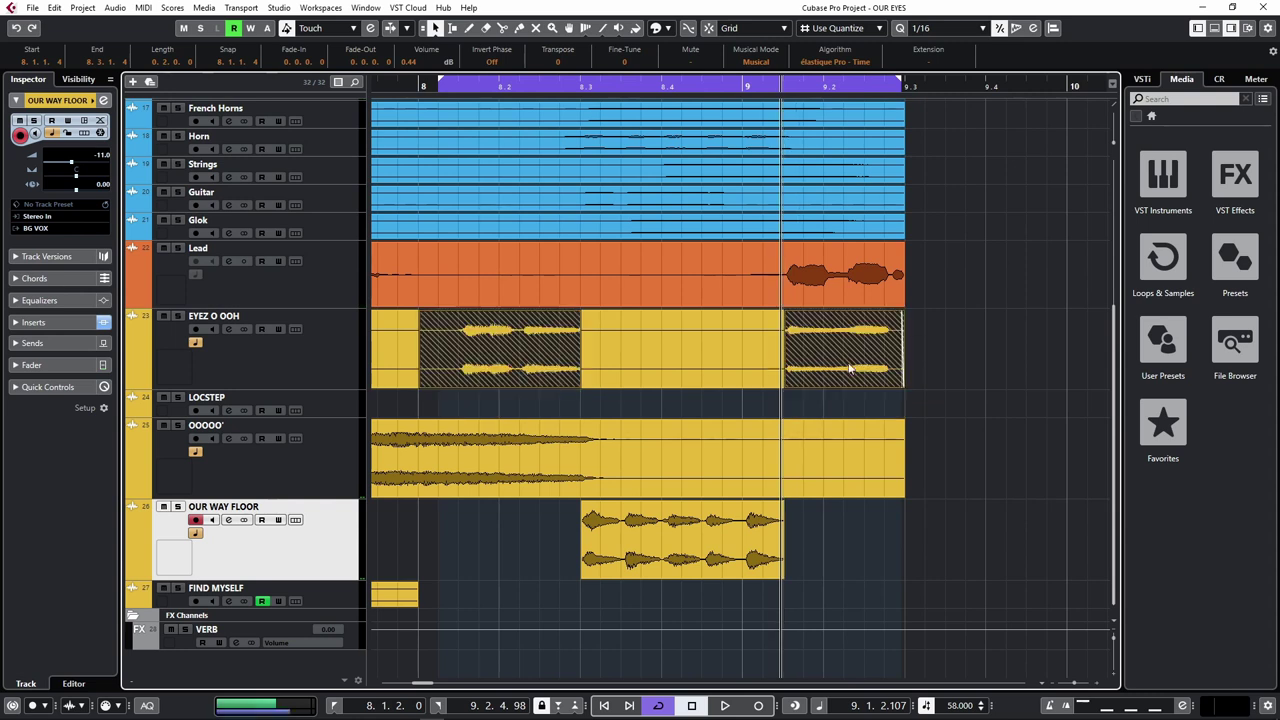
pyautogui.click(593, 474)
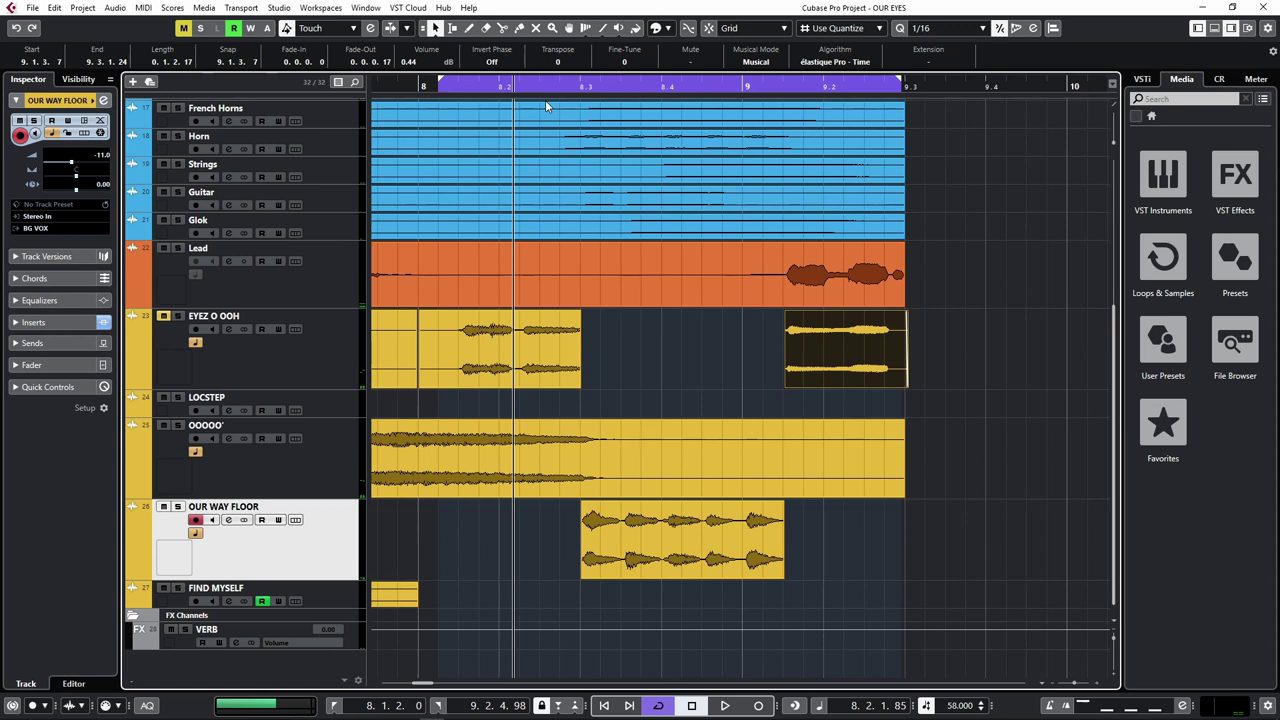
# Open OUR WAY FLOOR's CAMELT from its channel settings and switch both equalizer sections to A while replaying from 8.2.
pyautogui.press('space')
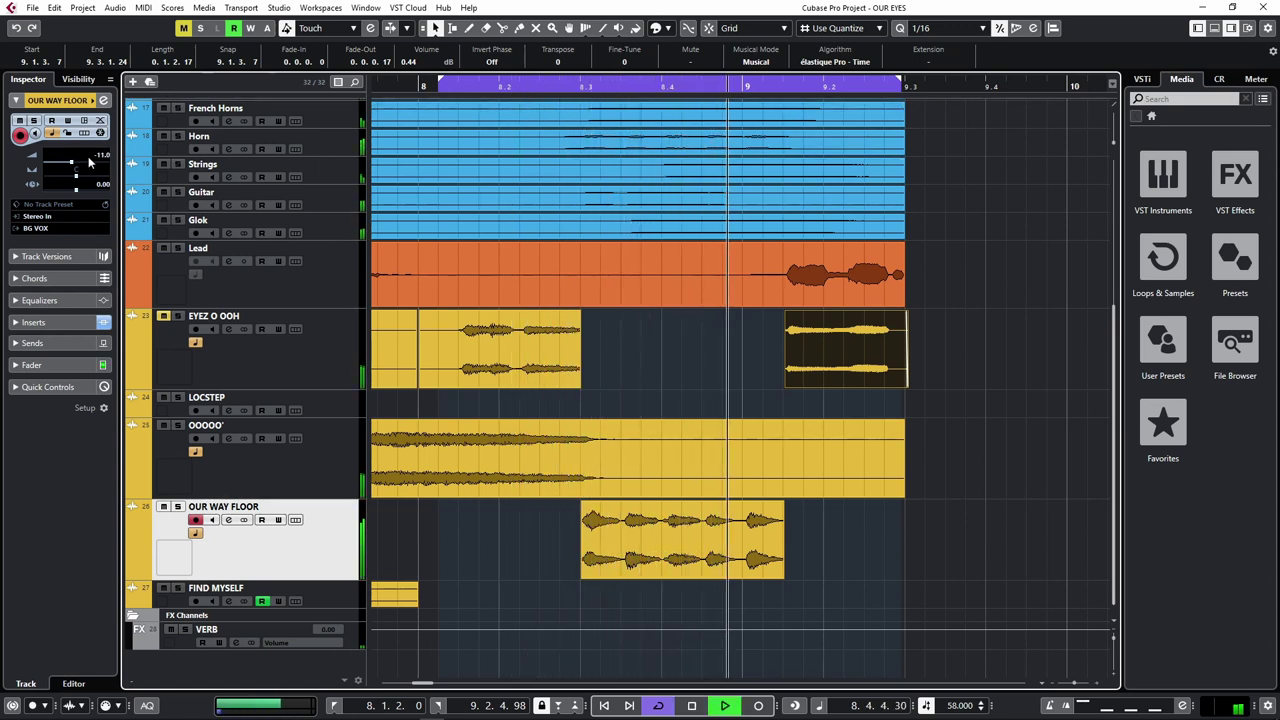
pyautogui.press('space')
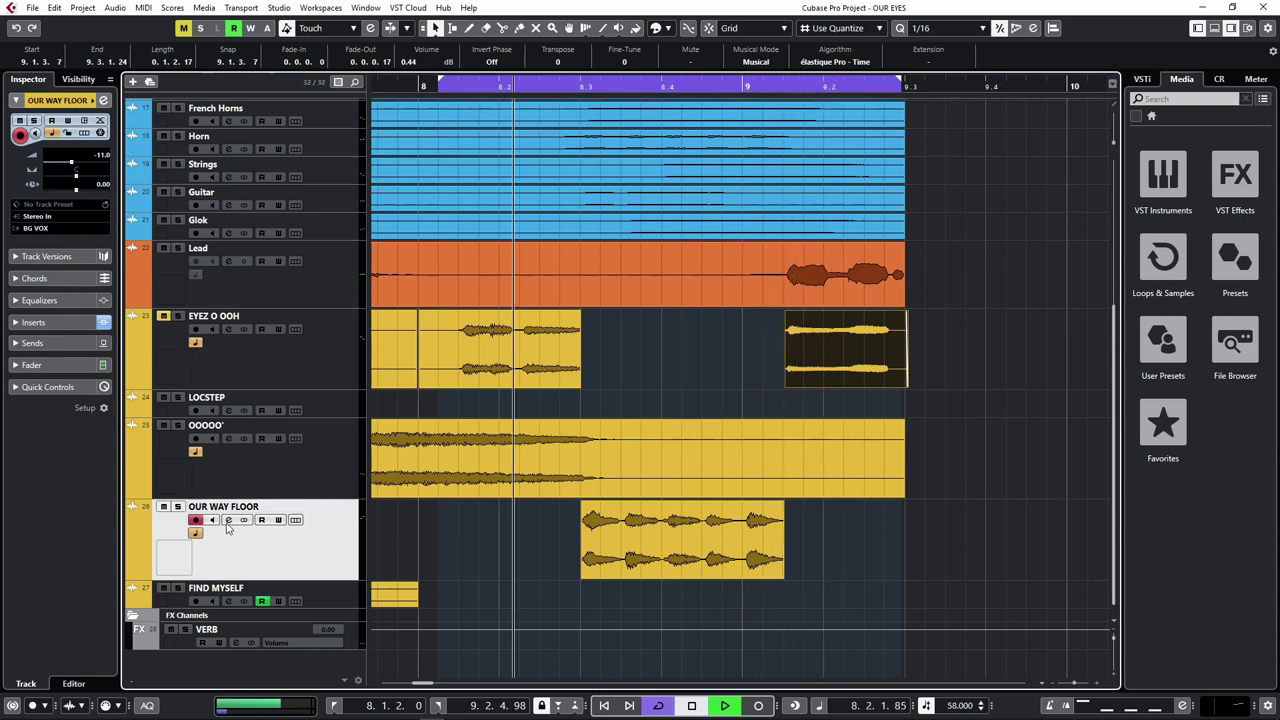
pyautogui.click(228, 521)
pyautogui.click(290, 146)
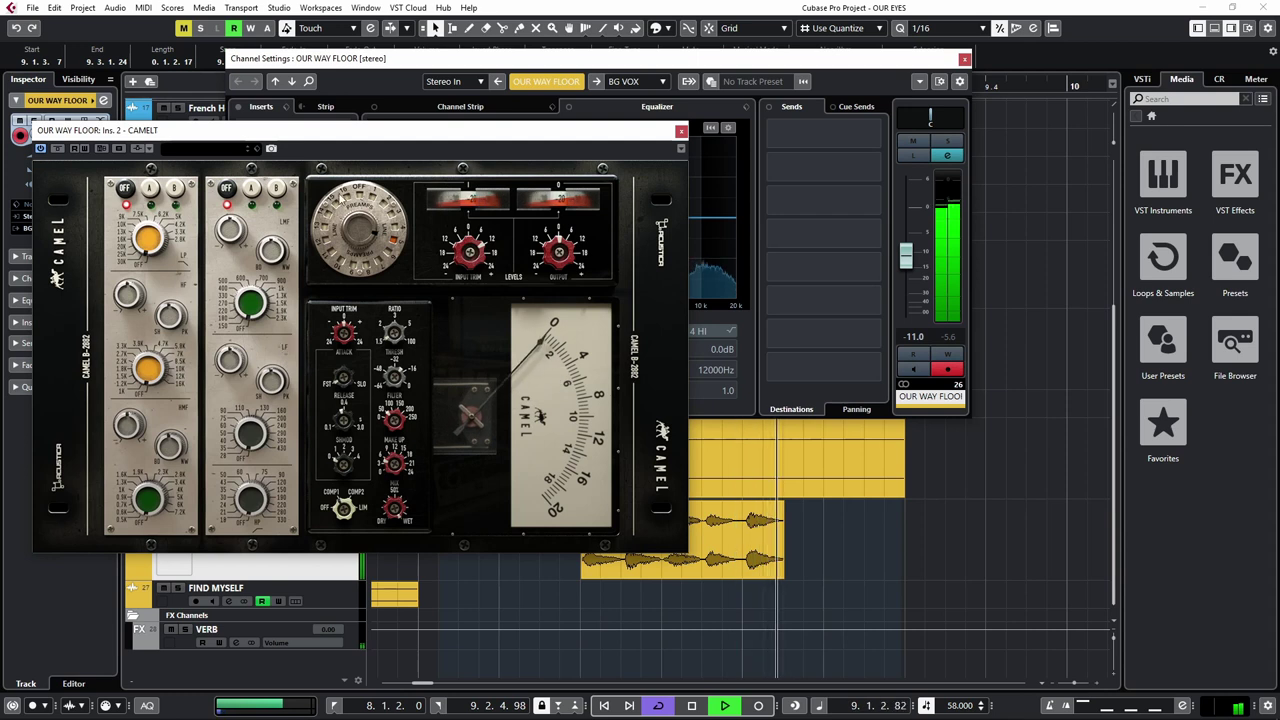
pyautogui.press('space')
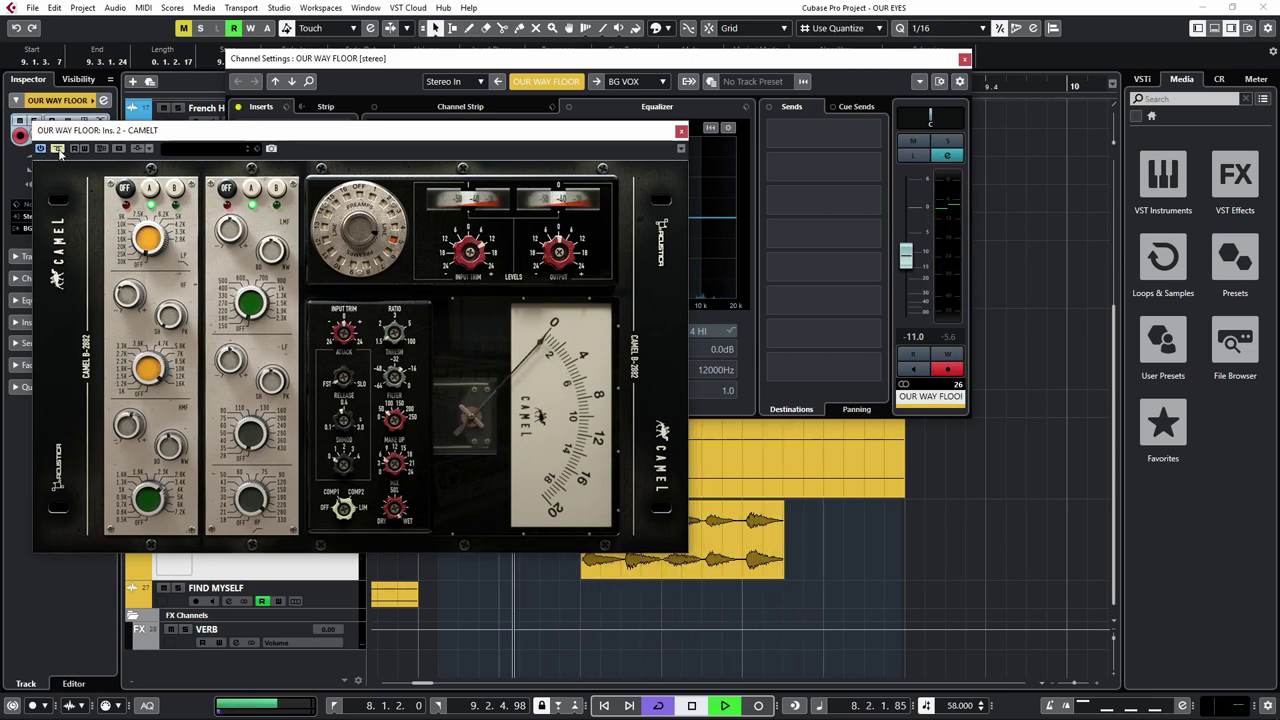
# Close the channel settings, move CAMELT clear of the Inspector, and set OUR WAY FLOOR's volume to -13.1 during playback.
pyautogui.click(964, 59)
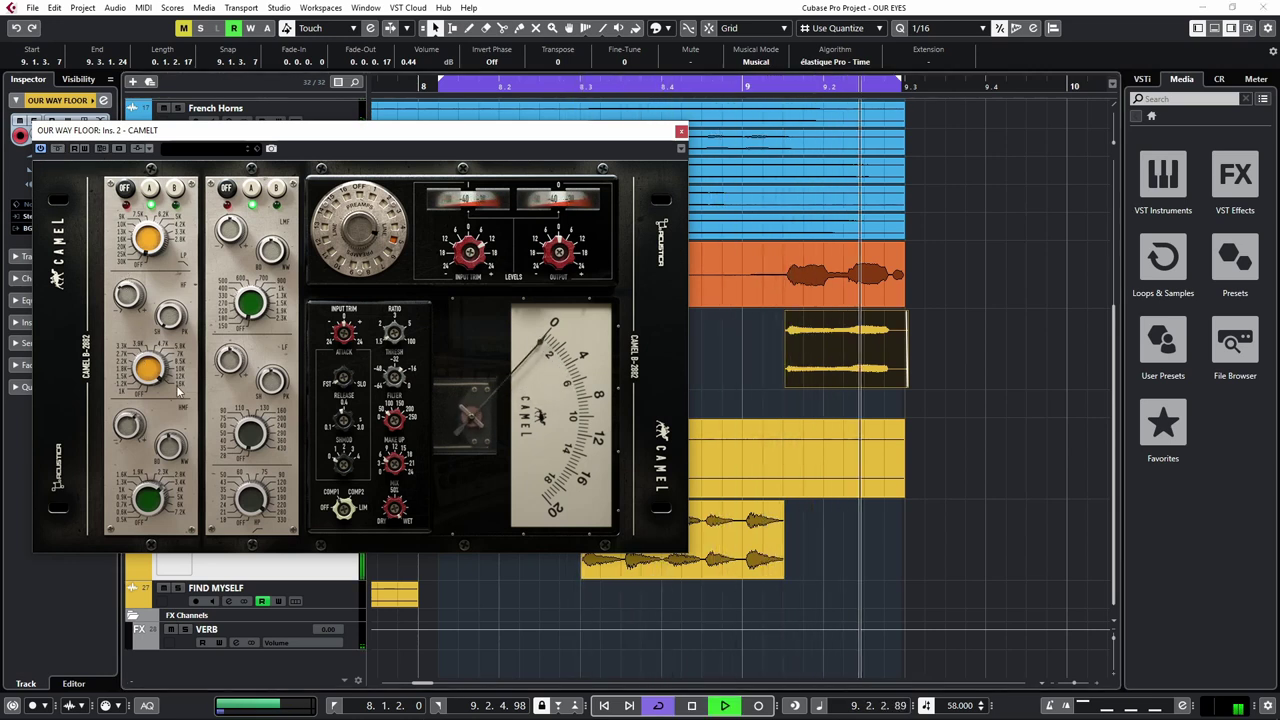
pyautogui.moveTo(189, 131); pyautogui.dragTo(619, 43)
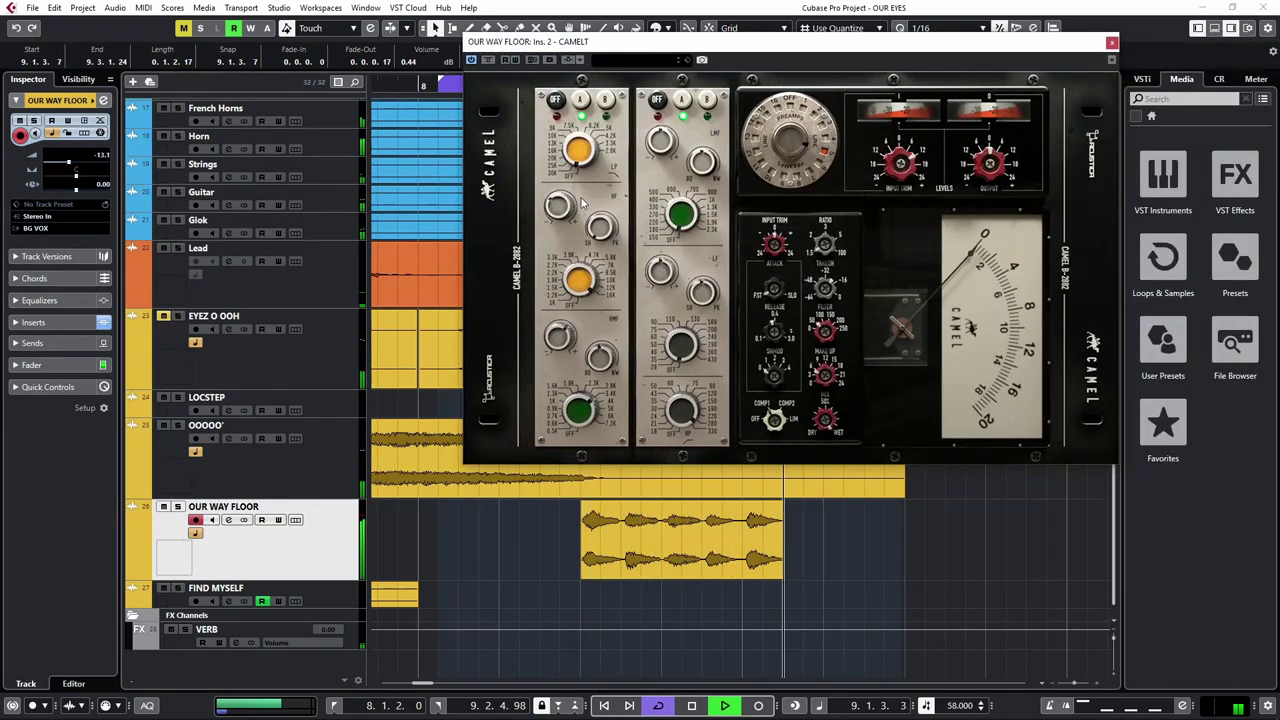
pyautogui.press('space')
pyautogui.press('space')
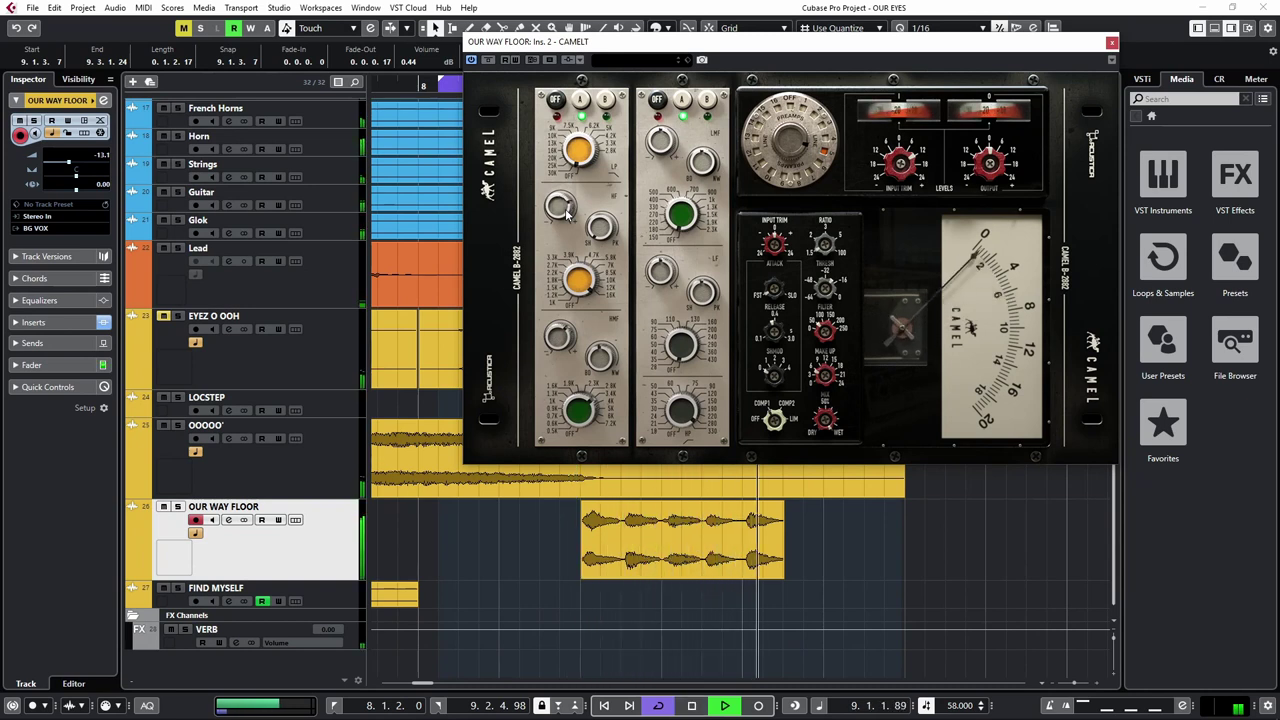
# Move the CAMELT window clear of the arrangement and replay OUR WAY FLOOR in the mix from bar 8.
pyautogui.press('space')
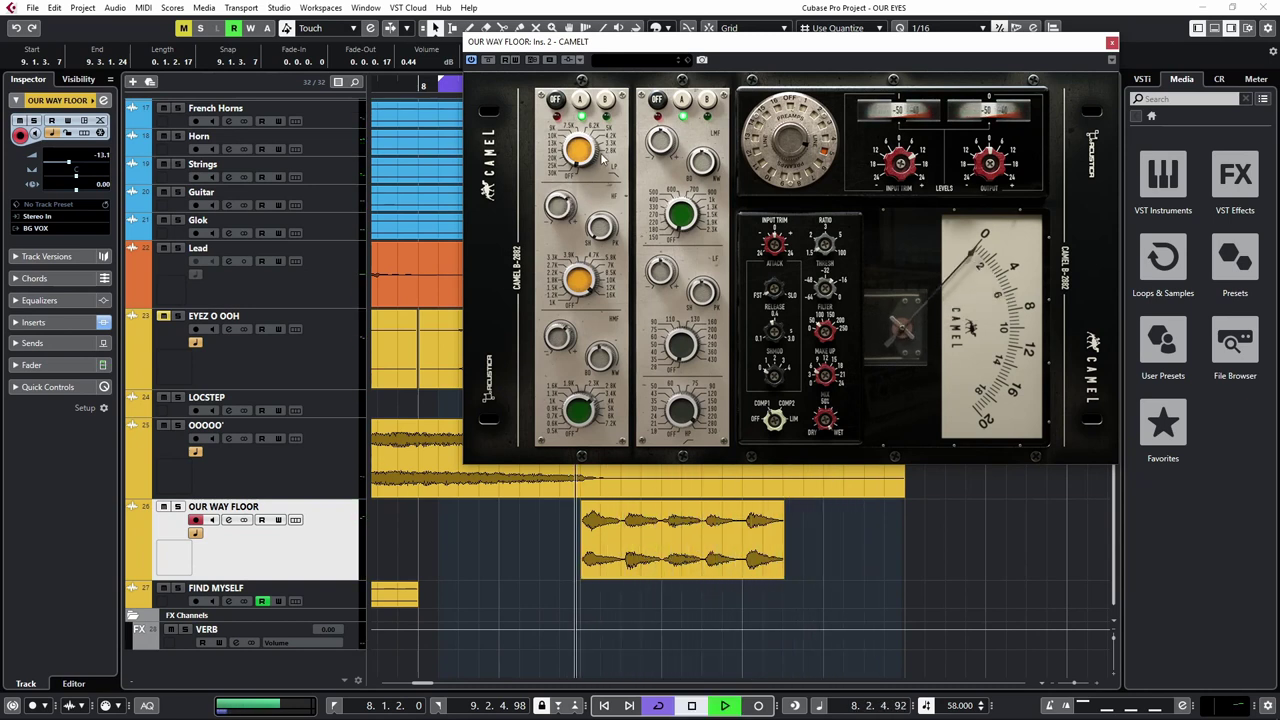
pyautogui.moveTo(625, 42); pyautogui.dragTo(958, 23)
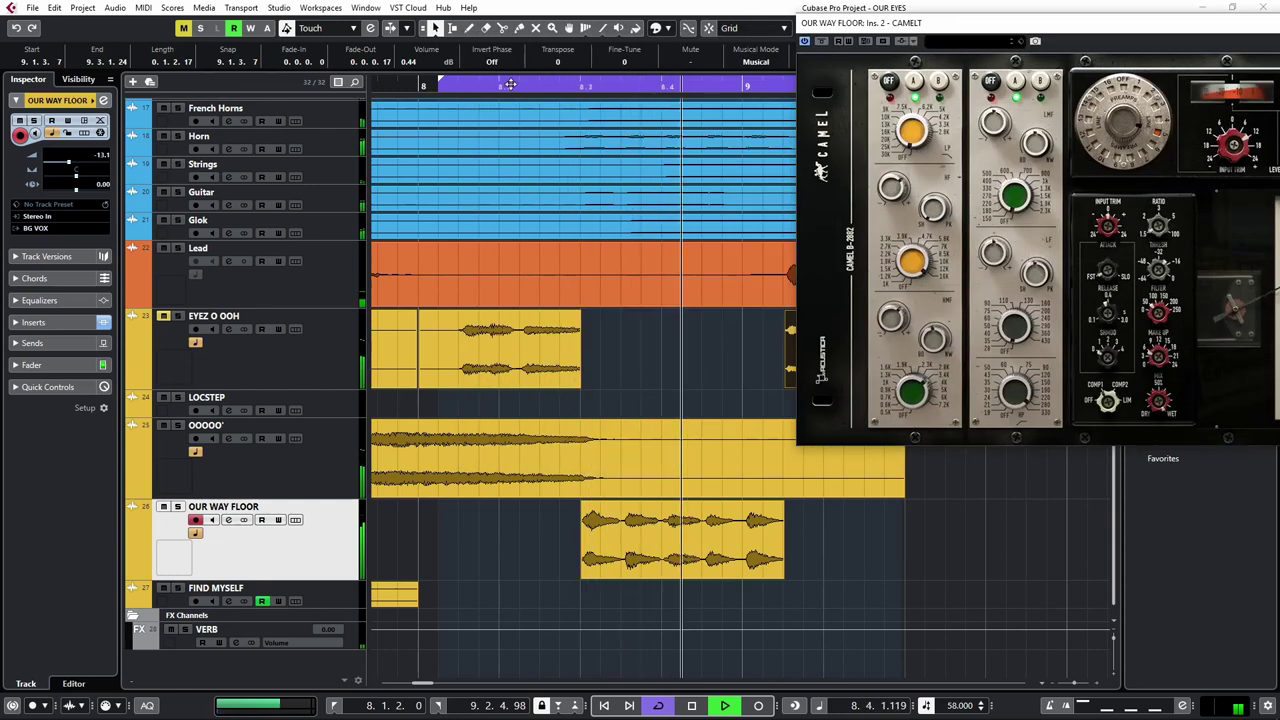
pyautogui.click(423, 87)
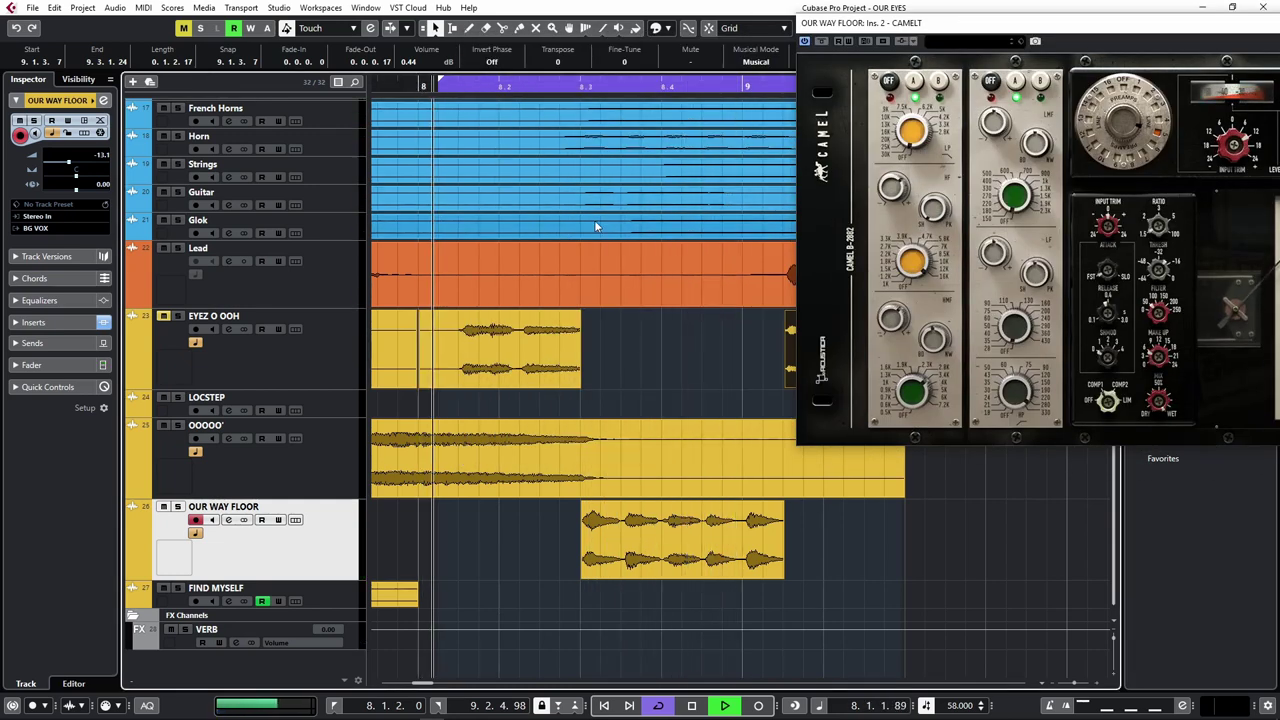
# During looped playback, set the volume of EYEZ O OOH's event at bar 8 to 5.44 dB and its last event to 7.44 dB.
pyautogui.press('space')
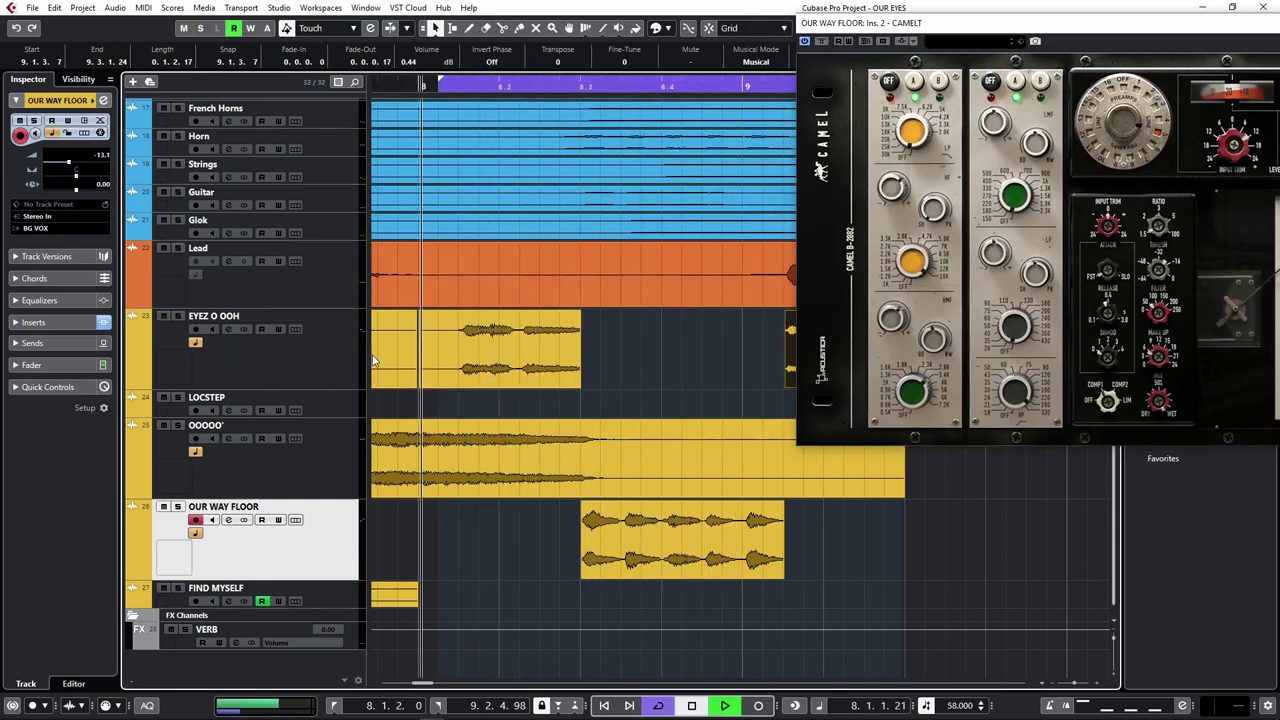
pyautogui.click(505, 346)
pyautogui.scroll(-3, 551, 380)
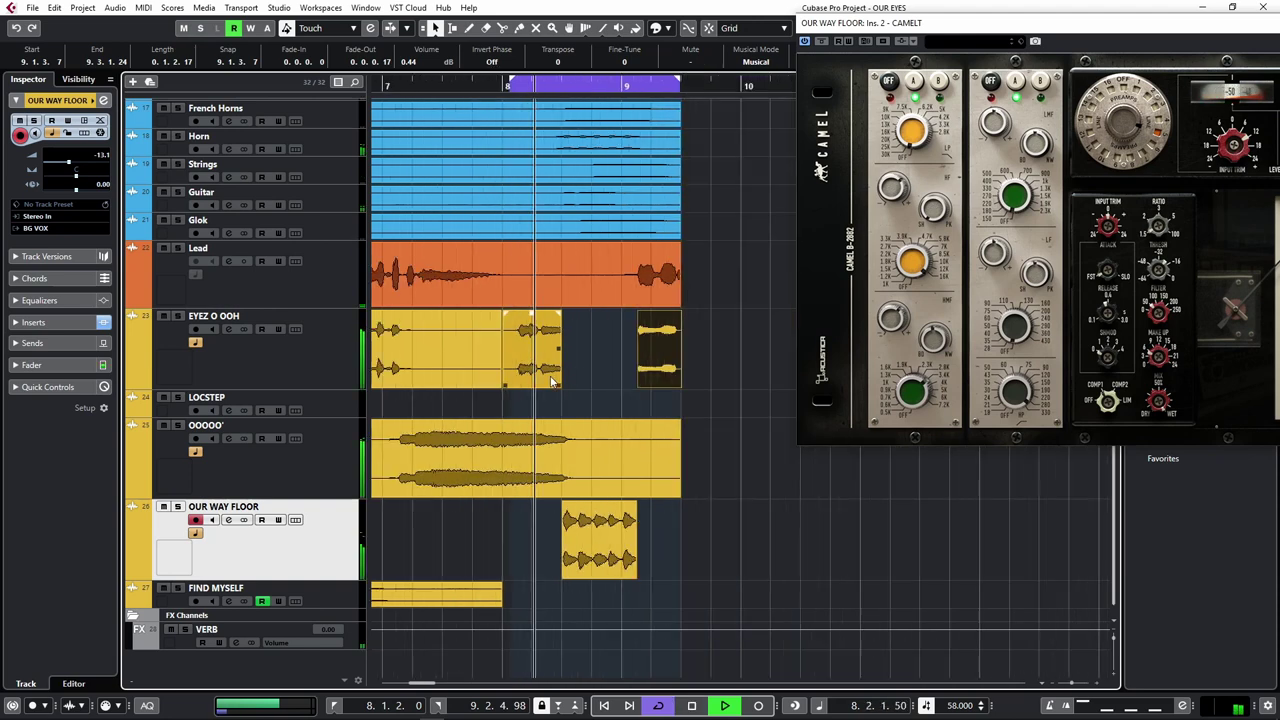
pyautogui.scroll(-3, 550, 378)
pyautogui.scroll(2, 548, 376)
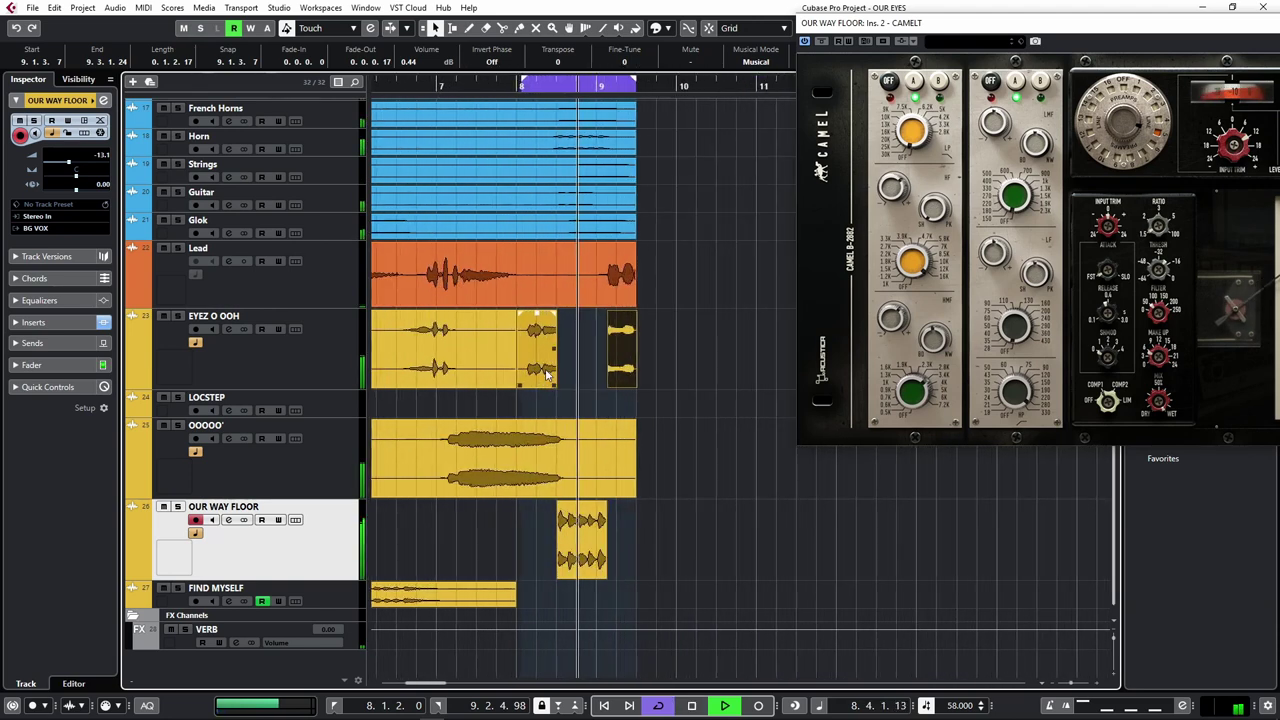
pyautogui.click(547, 374)
pyautogui.press('space')
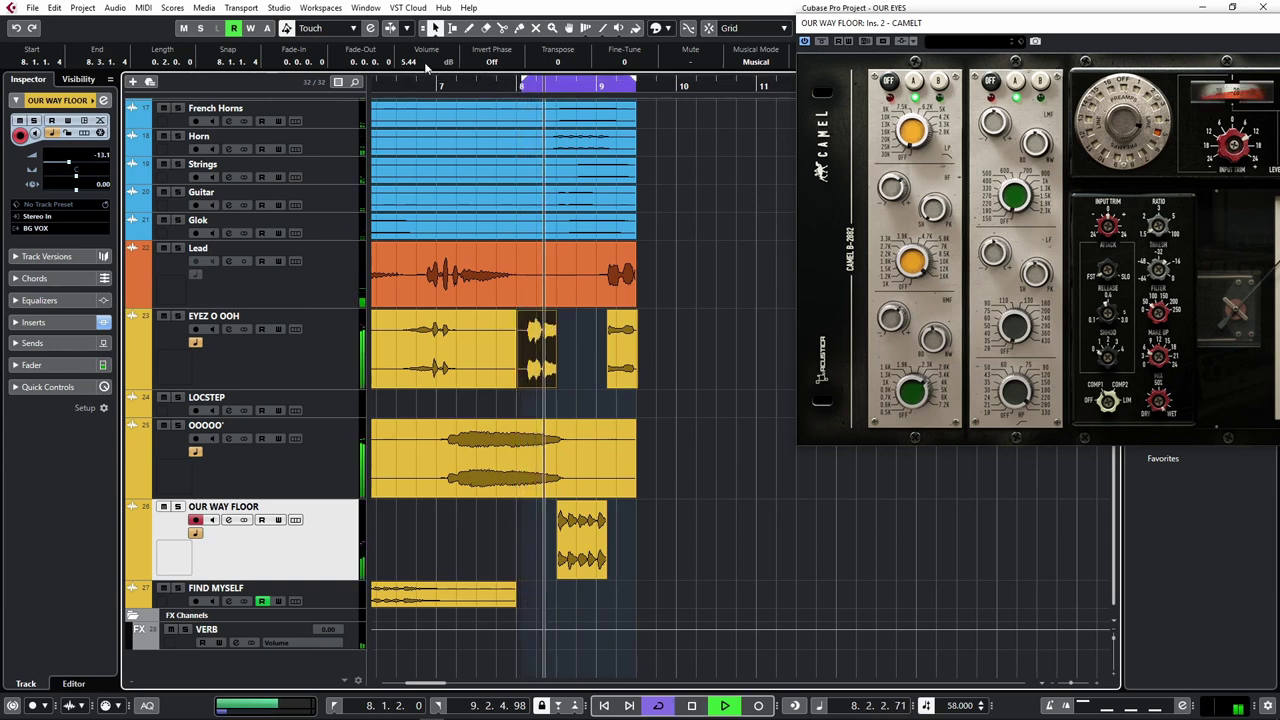
pyautogui.press('Right')
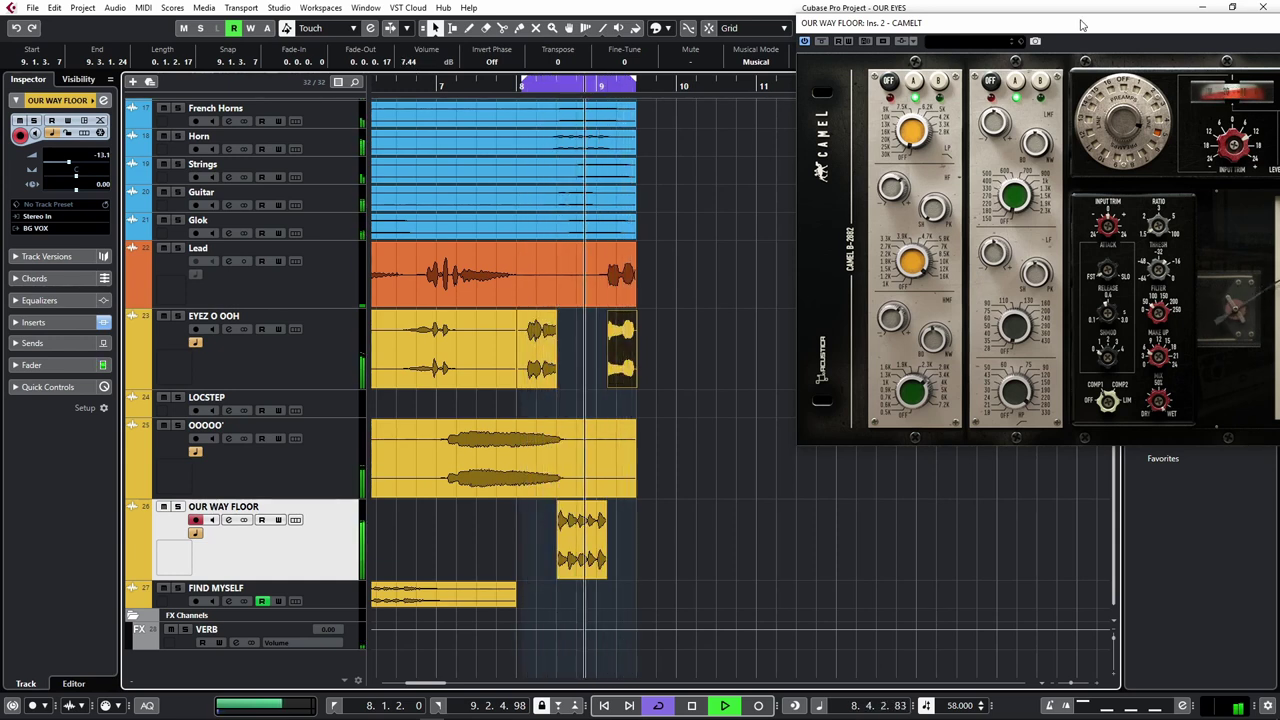
# Replay the mix from the start of the project and close OUR WAY FLOOR's CAMELT window.
pyautogui.moveTo(1080, 27); pyautogui.dragTo(994, 33)
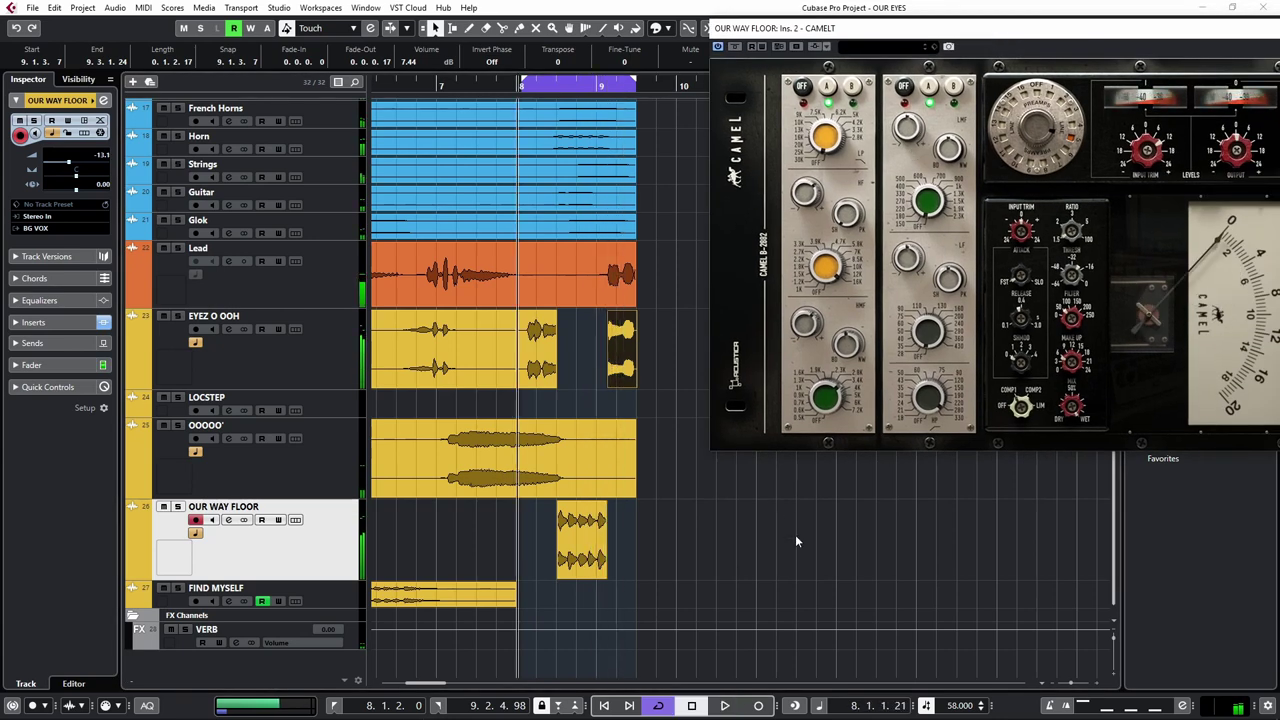
pyautogui.press('KP_0')
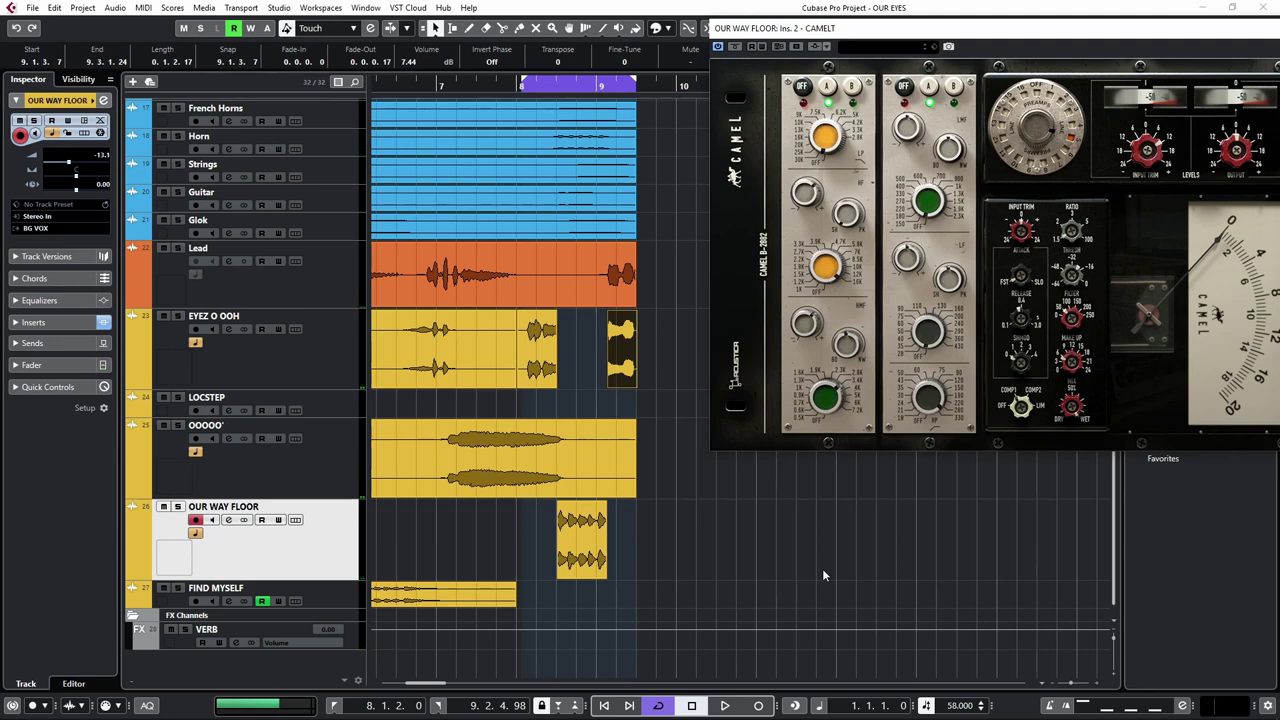
pyautogui.press('space')
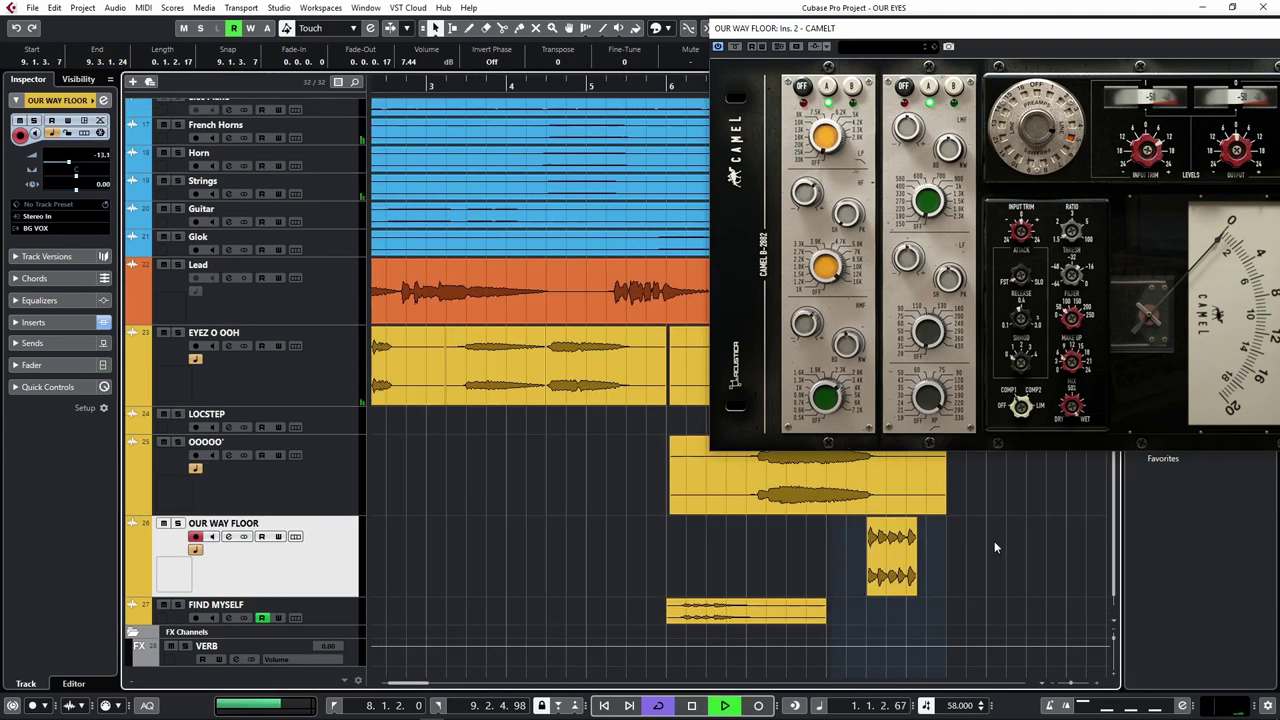
pyautogui.moveTo(1218, 38); pyautogui.dragTo(840, 119)
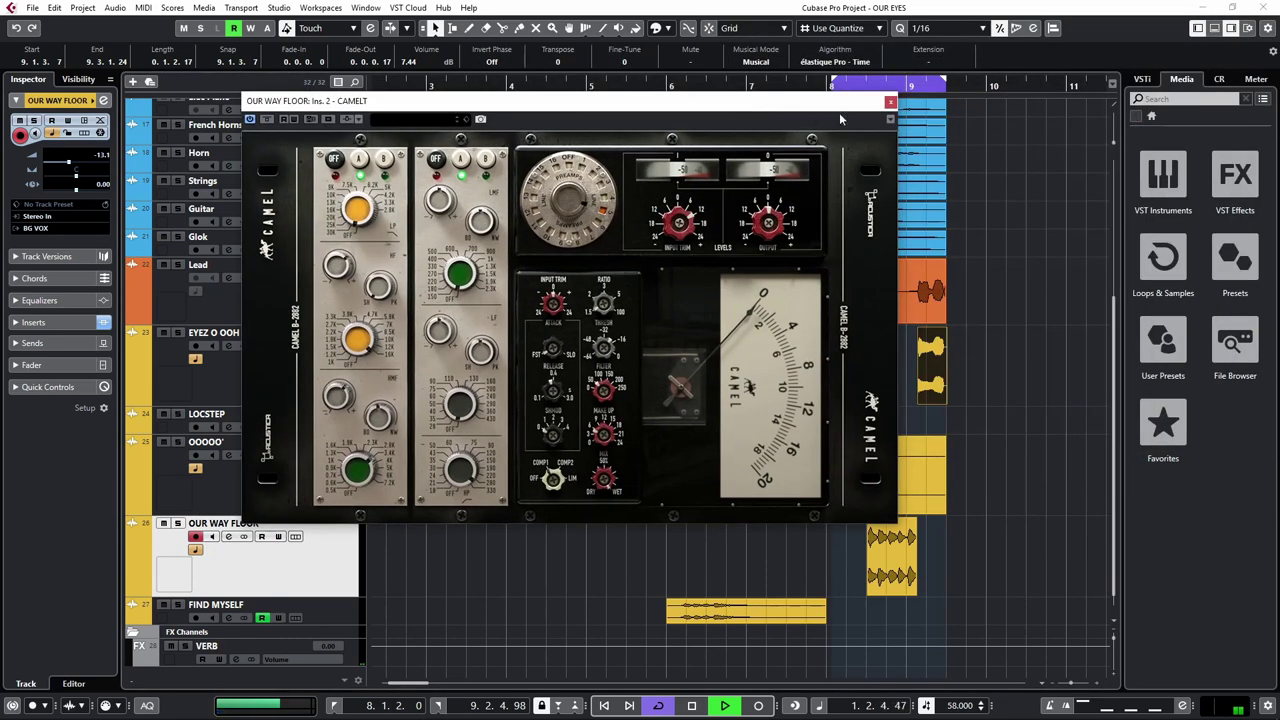
pyautogui.click(890, 101)
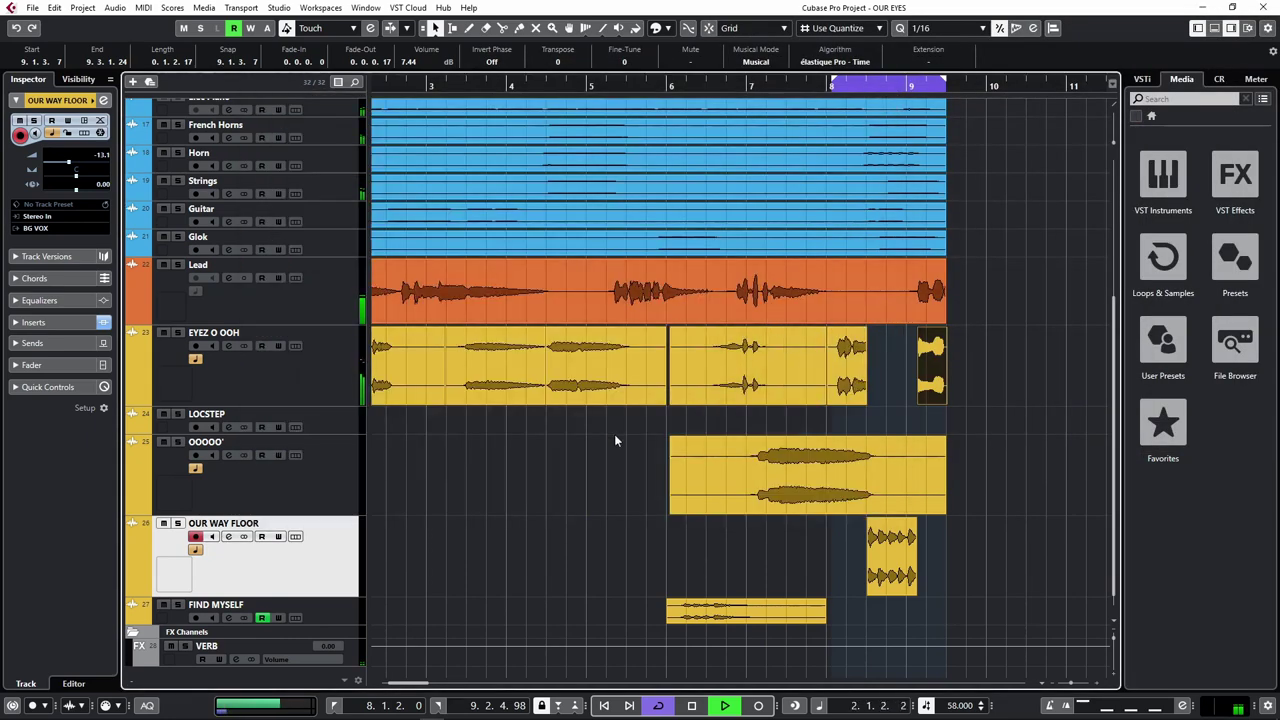
# In the MixConsole, activate and open Stereo Out's CAMELEQT, open the control room's Tonal Balance Control 2, and place both plug-in windows side by side.
pyautogui.press('F3')
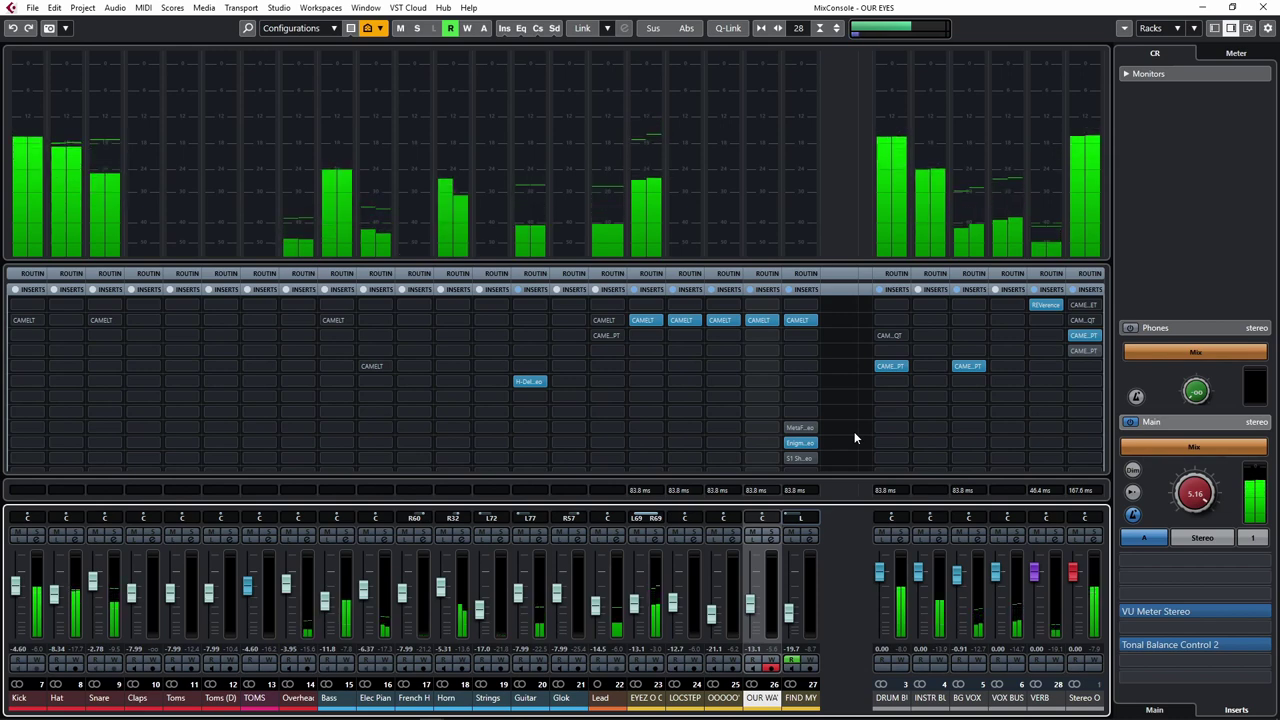
pyautogui.click(1083, 336)
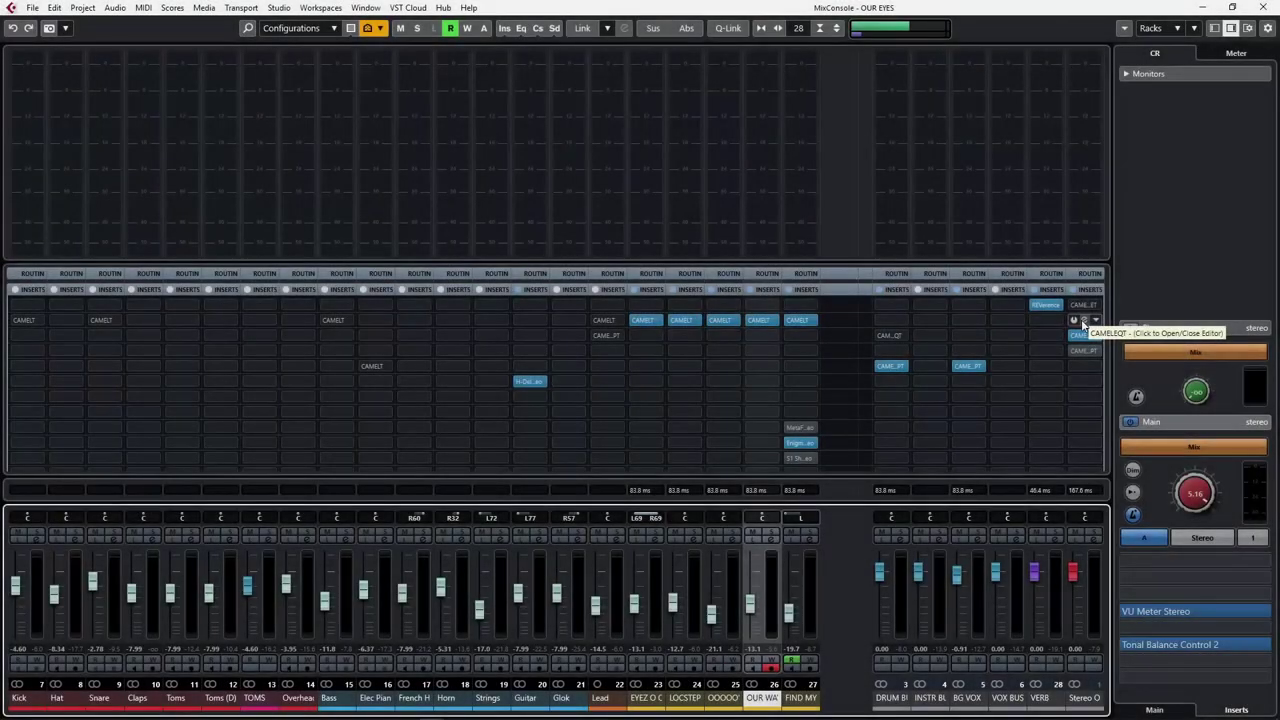
pyautogui.click(1083, 321)
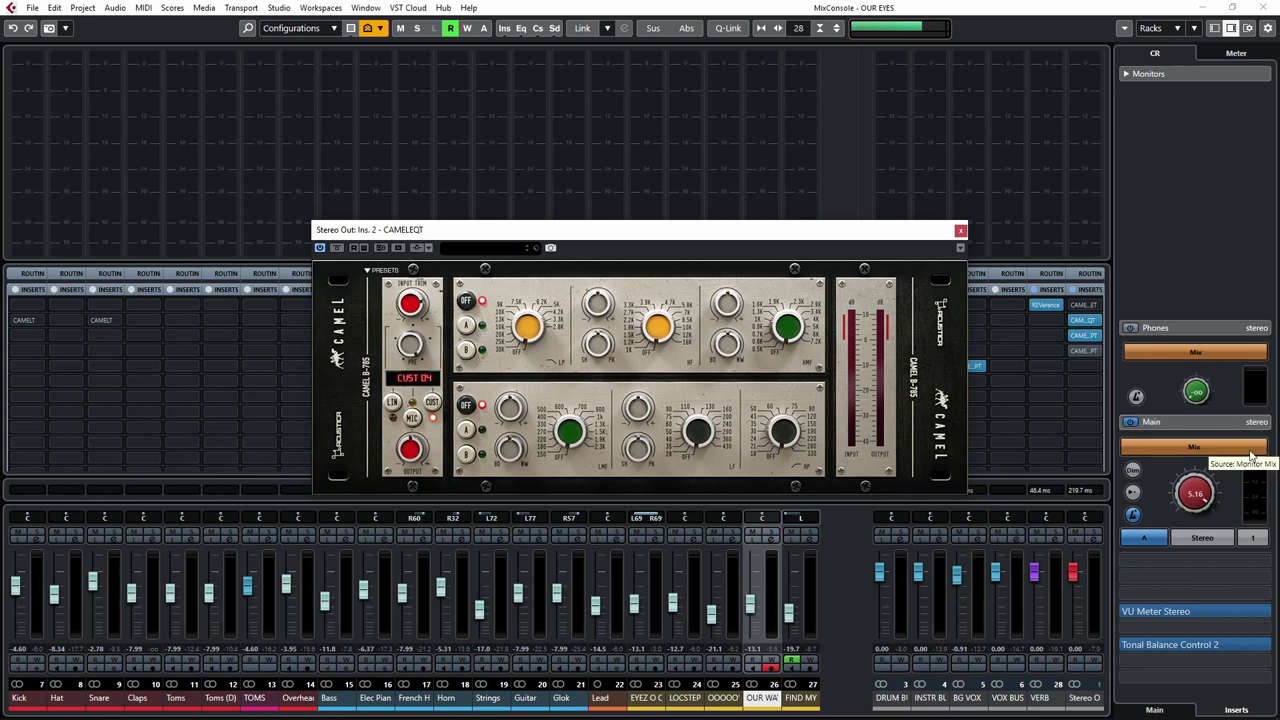
pyautogui.click(1187, 649)
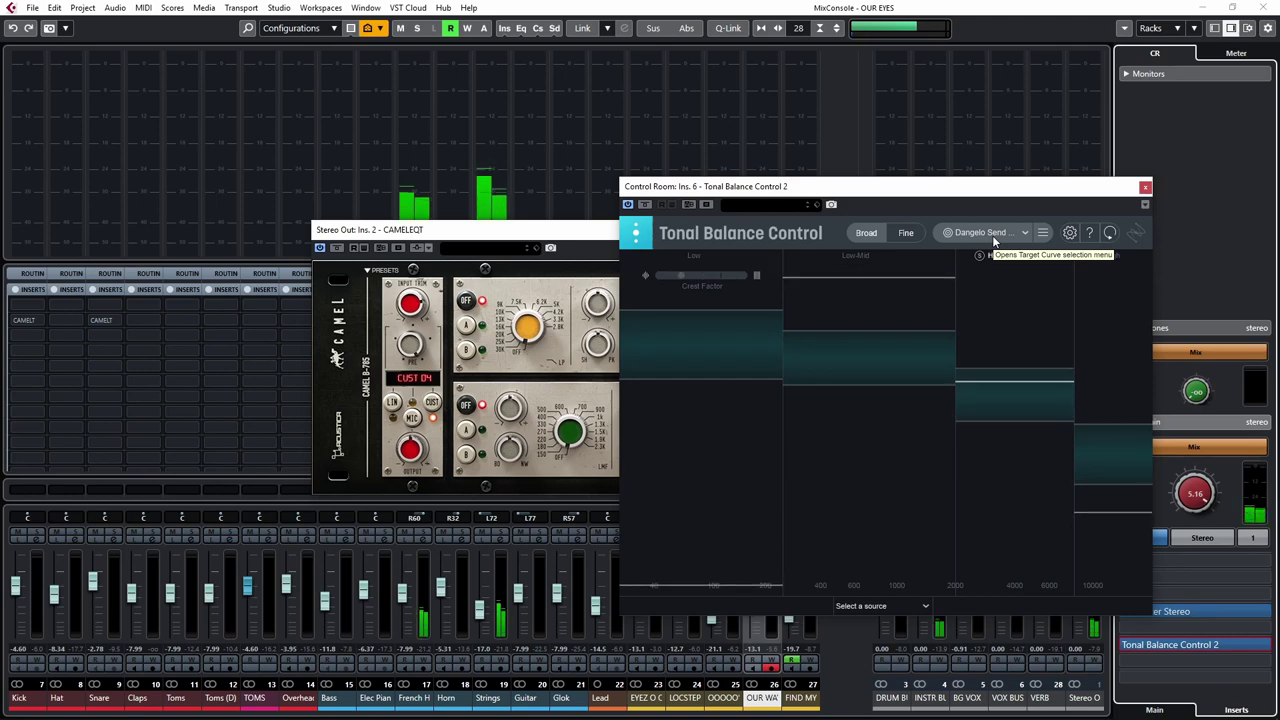
pyautogui.moveTo(534, 237); pyautogui.dragTo(221, 64)
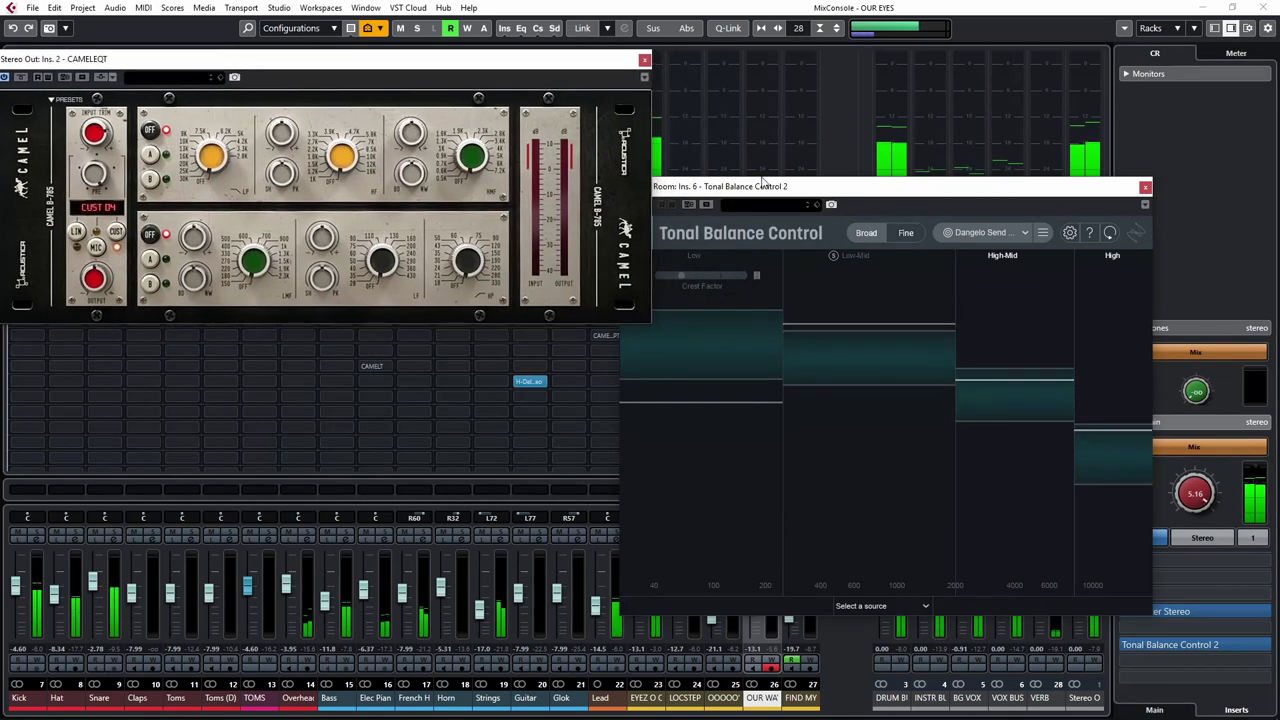
pyautogui.moveTo(781, 191); pyautogui.dragTo(847, 118)
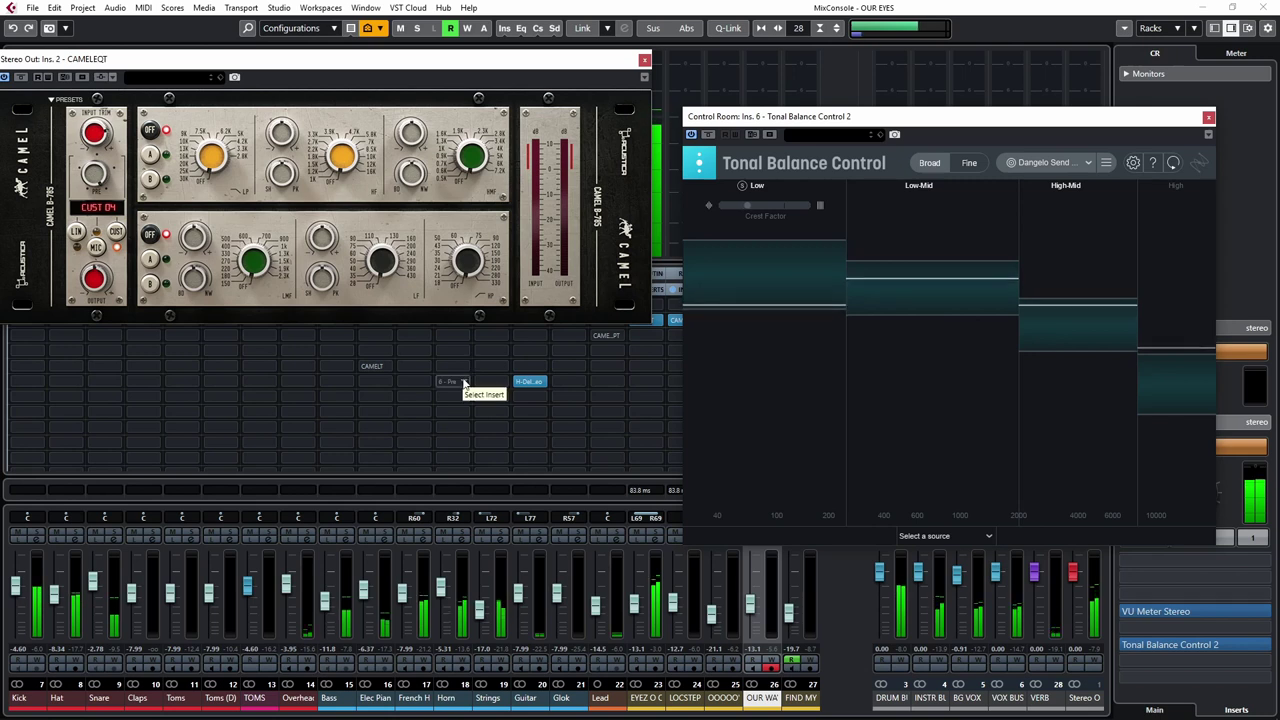
pyautogui.moveTo(464, 384); pyautogui.dragTo(459, 398)
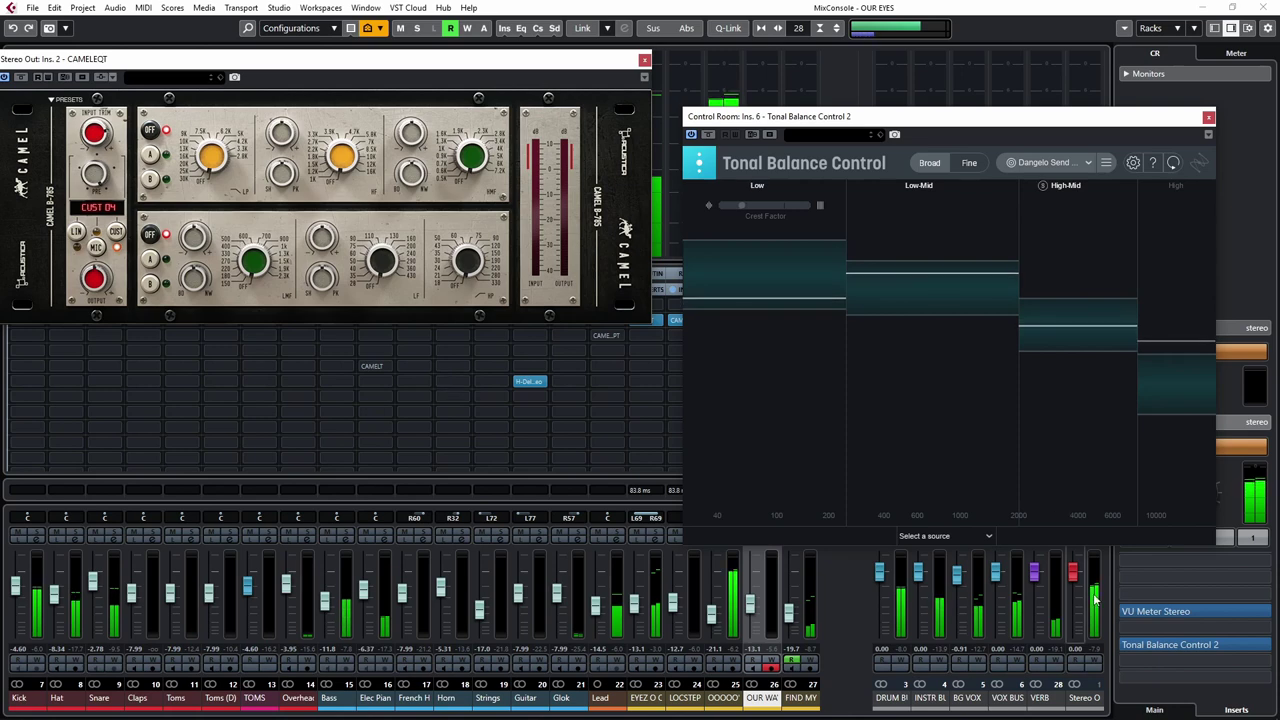
# Close the MixConsole and place the Tonal Balance Control window beside CAMELEQT with the project's transport accessible.
pyautogui.moveTo(1108, 120); pyautogui.dragTo(1093, 14)
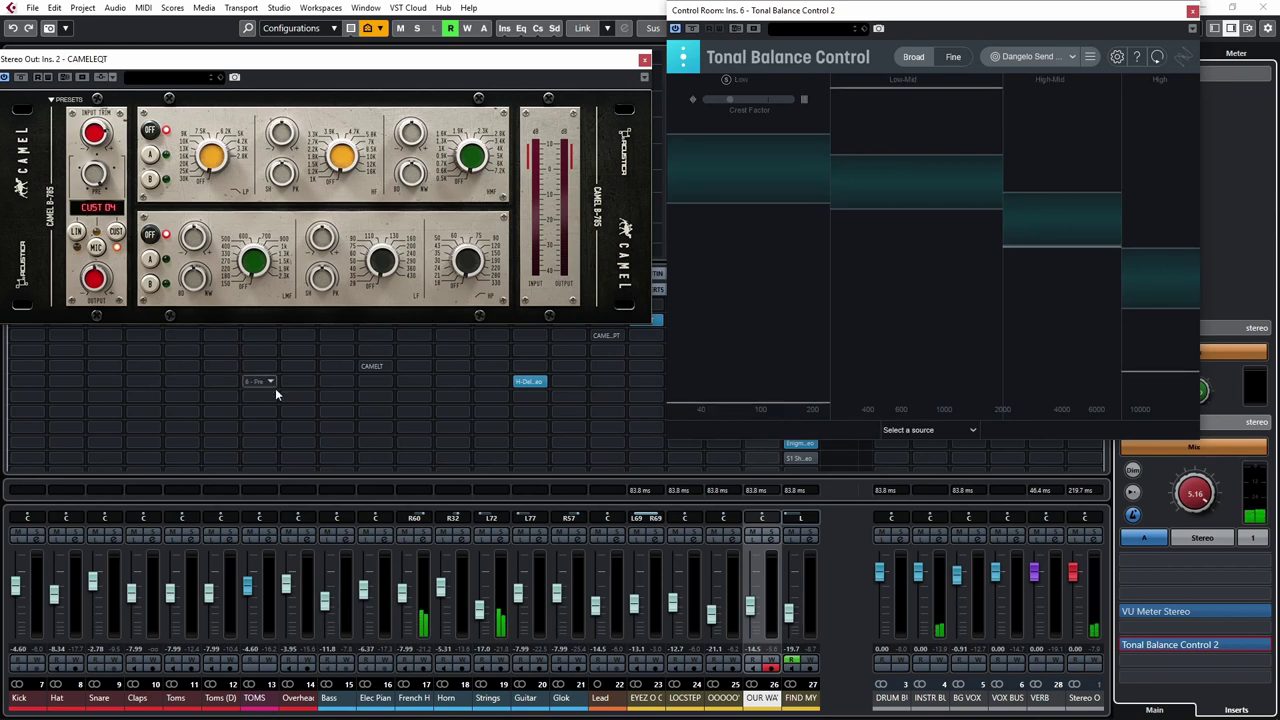
pyautogui.click(1264, 8)
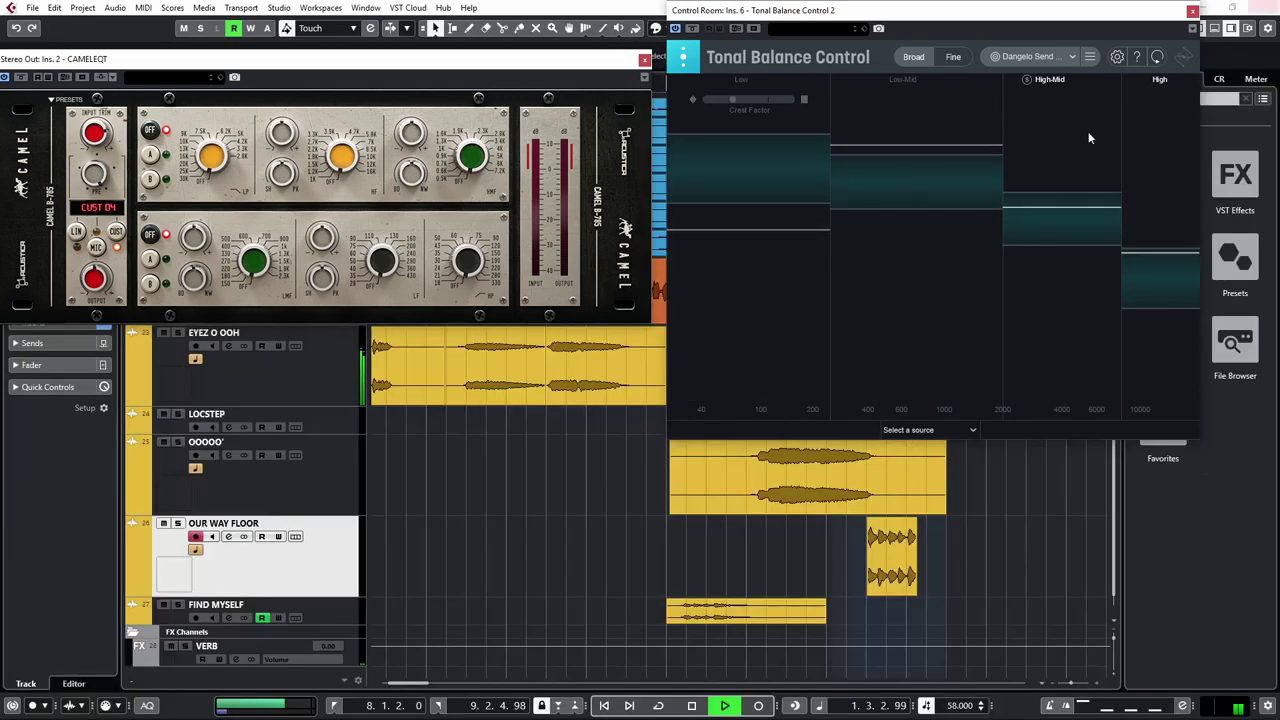
pyautogui.moveTo(1009, 8); pyautogui.dragTo(994, 283)
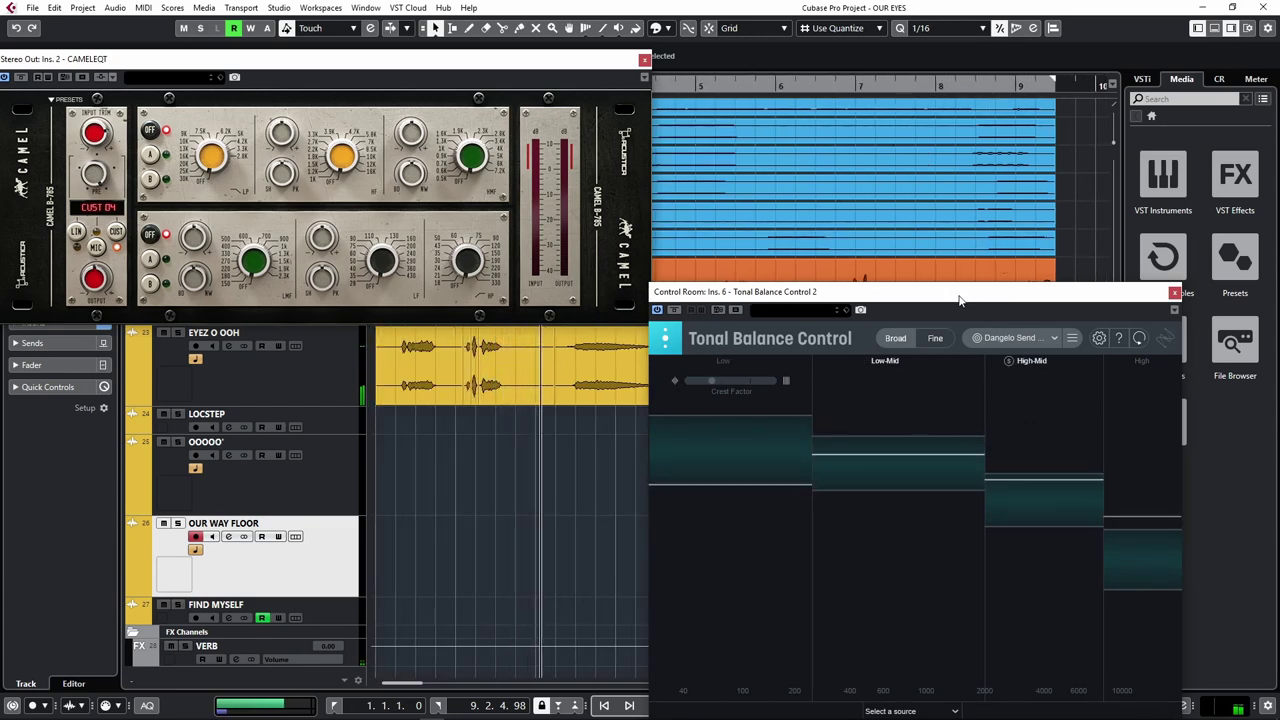
pyautogui.moveTo(980, 291); pyautogui.dragTo(977, 12)
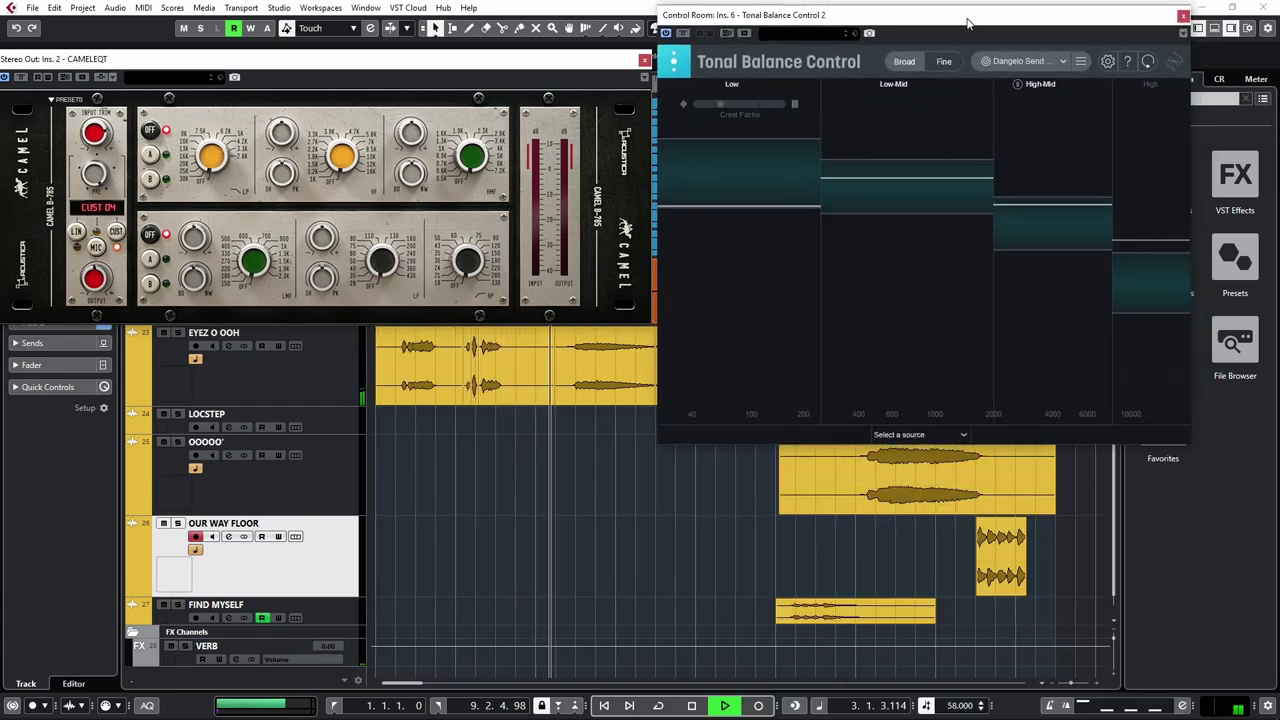
# Loop the whole arrangement from 1.1.1 to 9.2.4, switch both CAMELEQT equalizer sections to A, and stop playback.
pyautogui.click(660, 704)
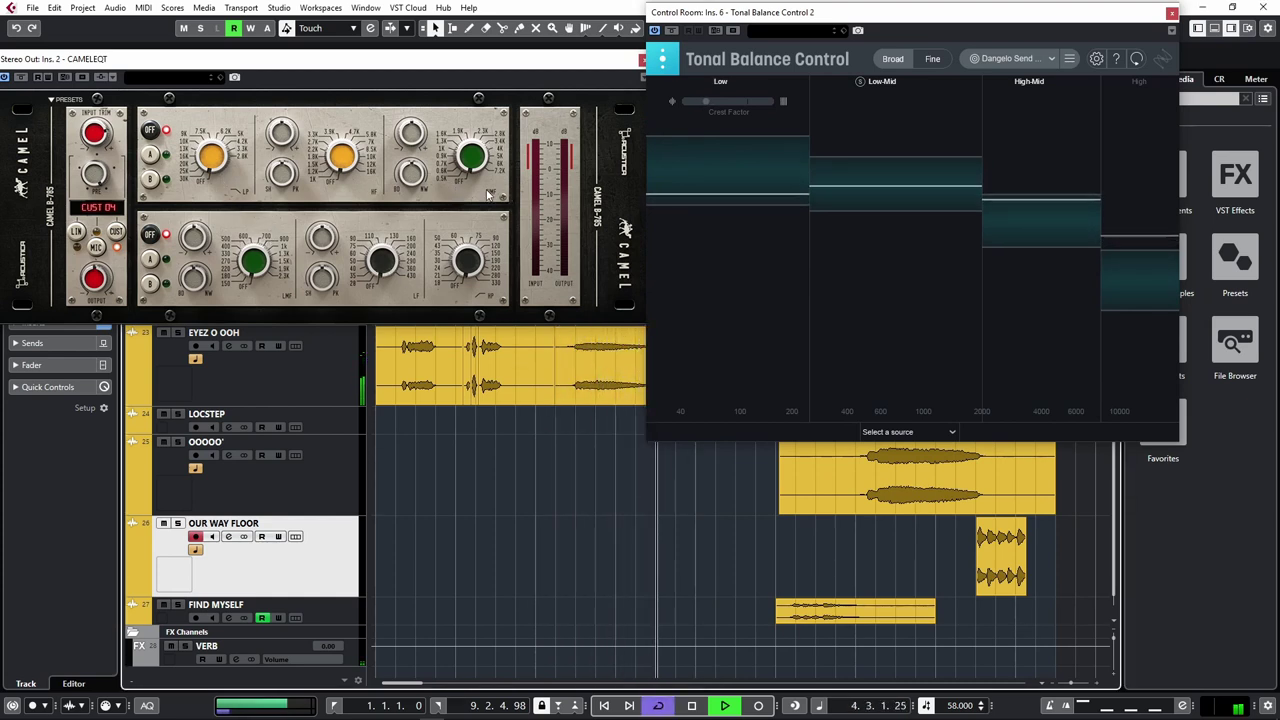
pyautogui.click(154, 261)
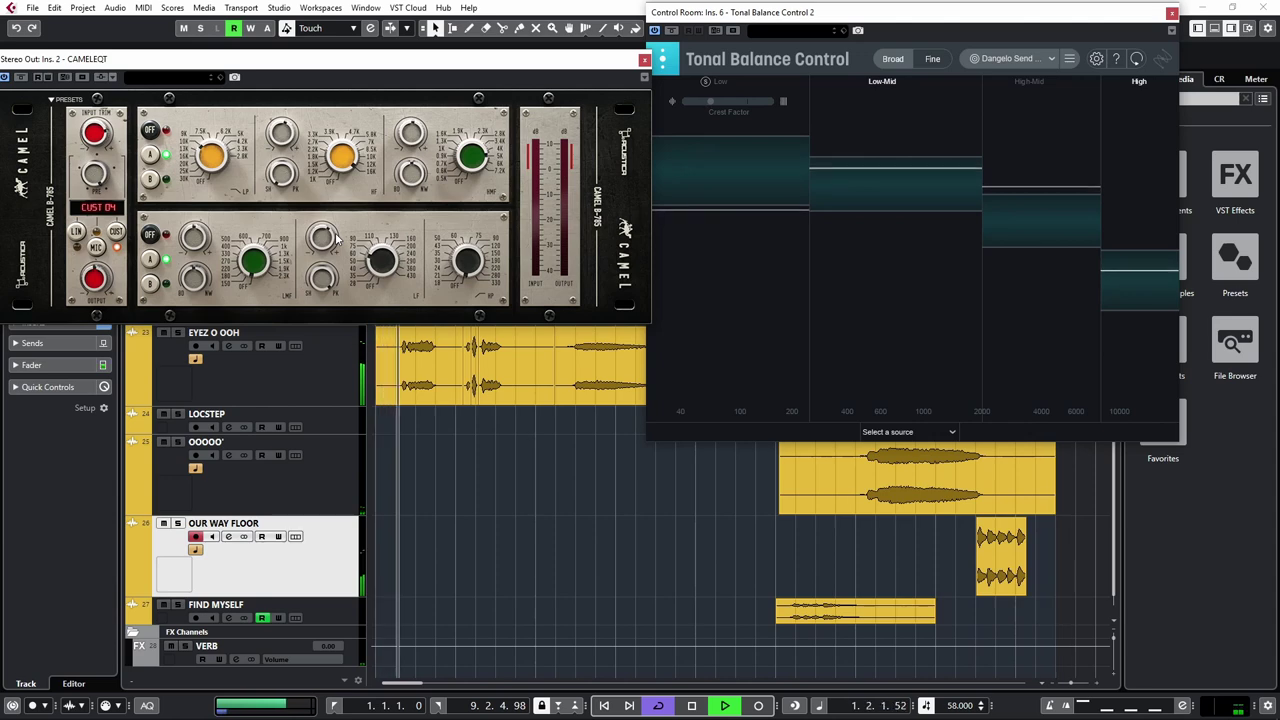
pyautogui.press('space')
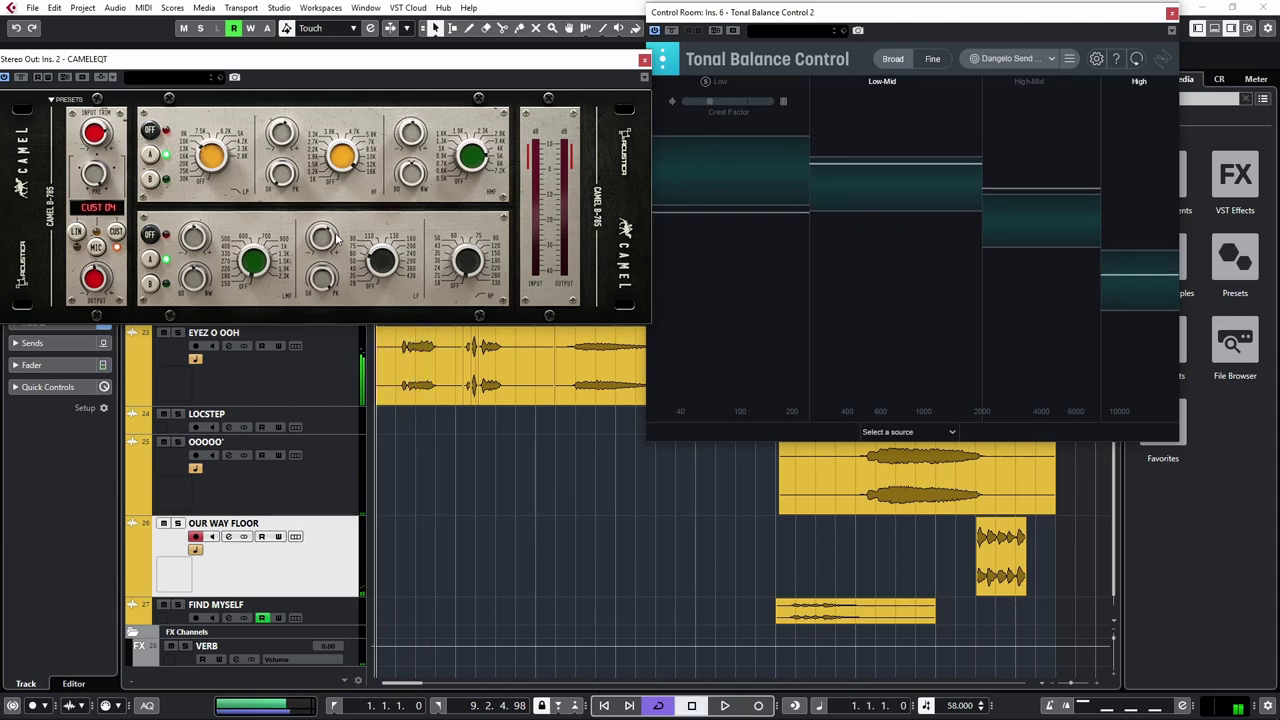
# In the MixConsole, move Stereo Out's CAMELEQT from insert 2 to insert 5 and the inactive compressor from insert 4 to insert 7.
pyautogui.moveTo(1082, 22); pyautogui.dragTo(692, 266)
pyautogui.press('F3')
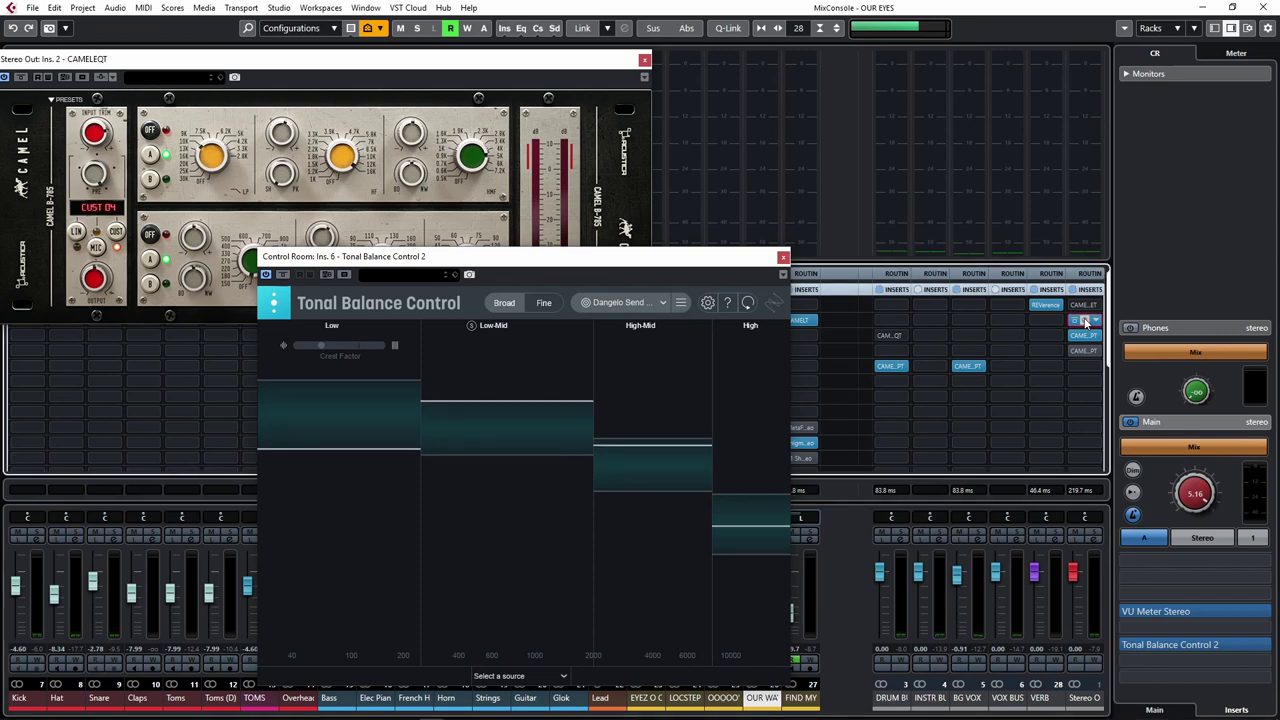
pyautogui.click(1086, 322)
pyautogui.click(1086, 322)
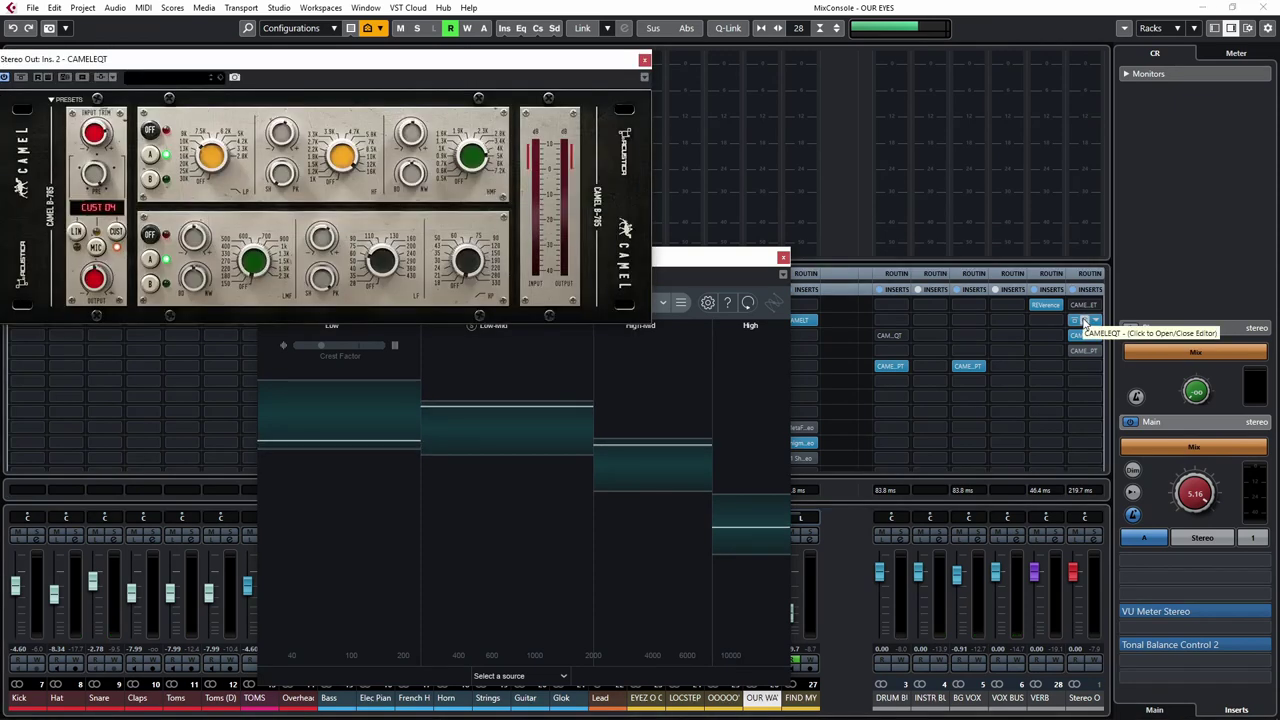
pyautogui.moveTo(1086, 322); pyautogui.dragTo(1086, 366)
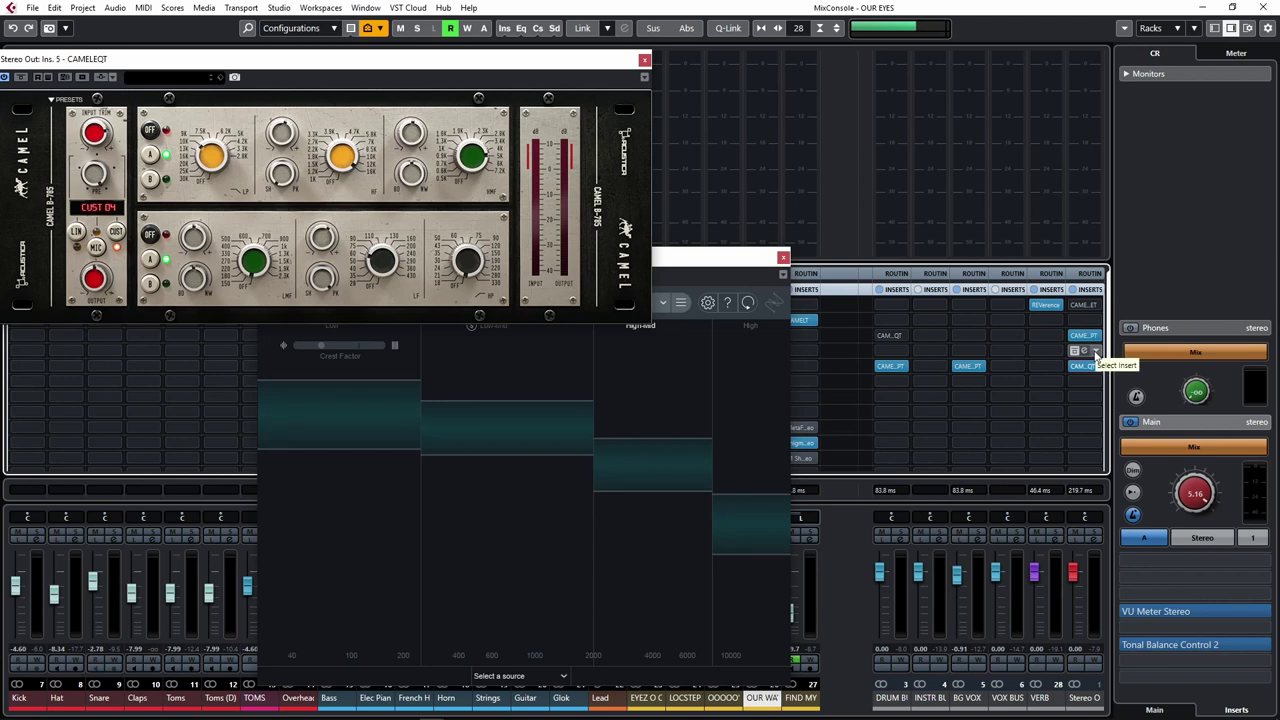
pyautogui.moveTo(1096, 353); pyautogui.dragTo(1088, 398)
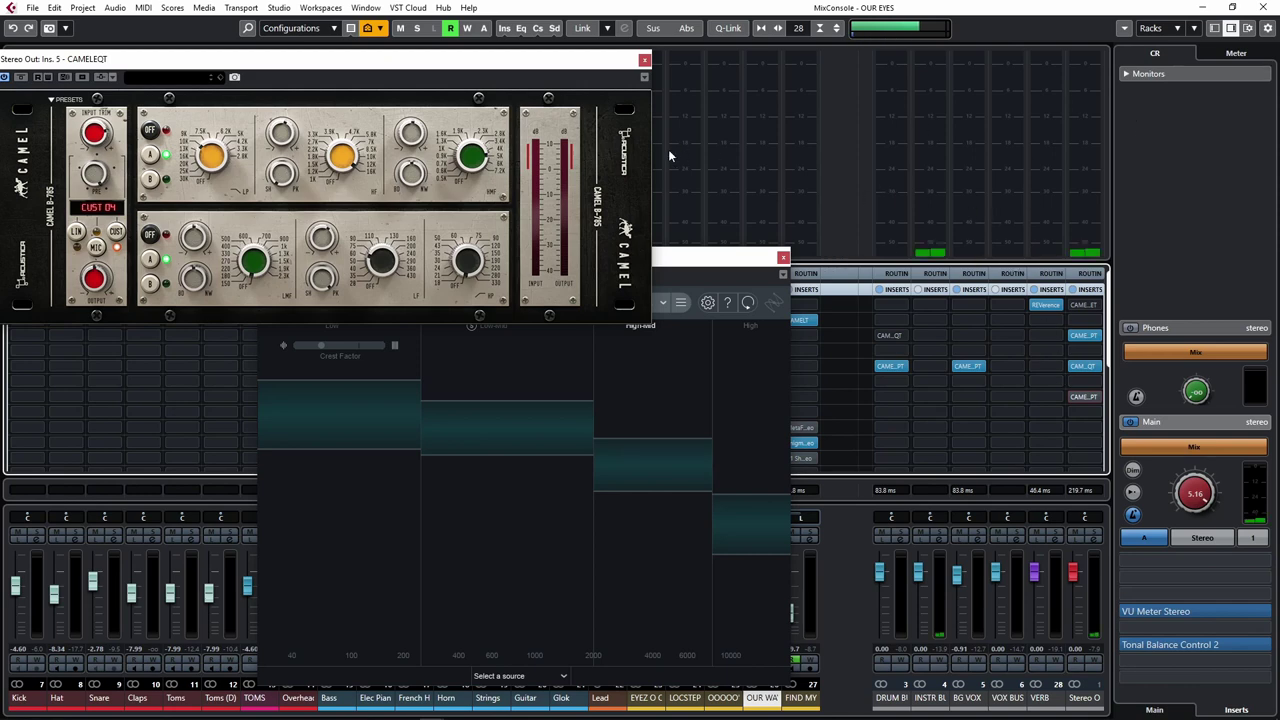
# Set CAMELEQT's preamp to LINE 16 while monitoring Tonal Balance Control during playback, and close both plug-in windows.
pyautogui.moveTo(720, 258); pyautogui.dragTo(1138, 73)
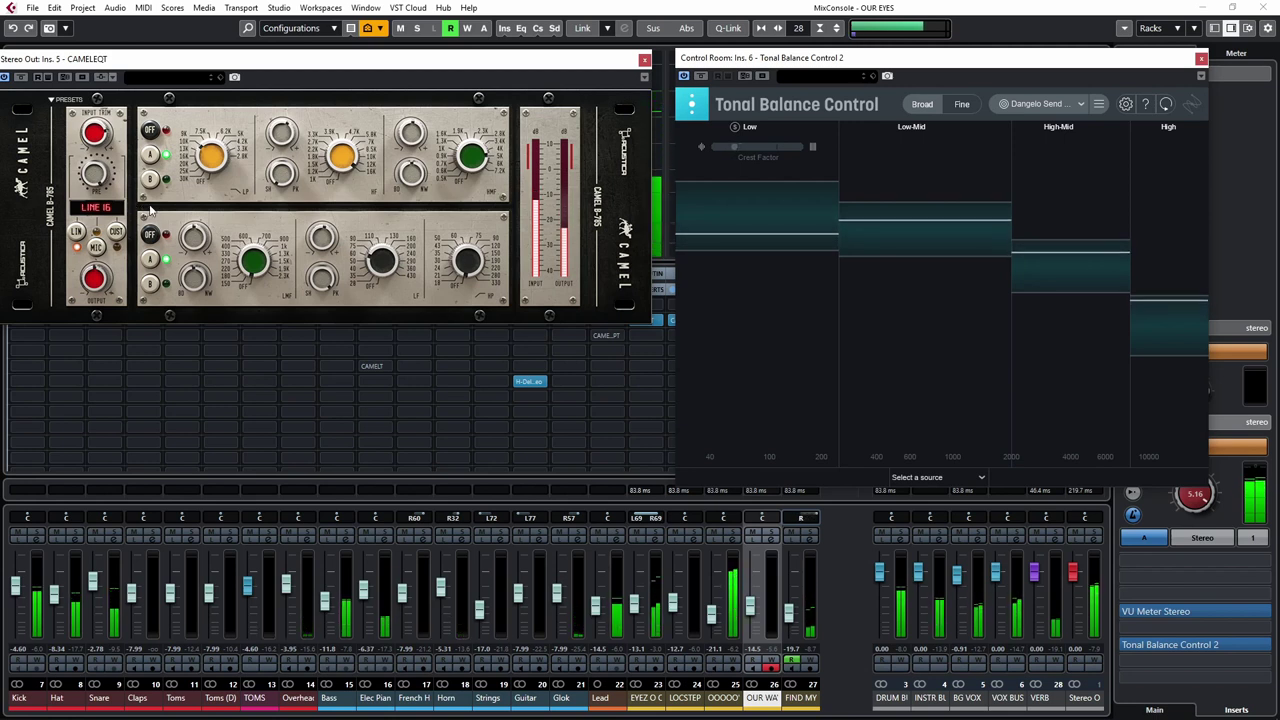
pyautogui.click(644, 60)
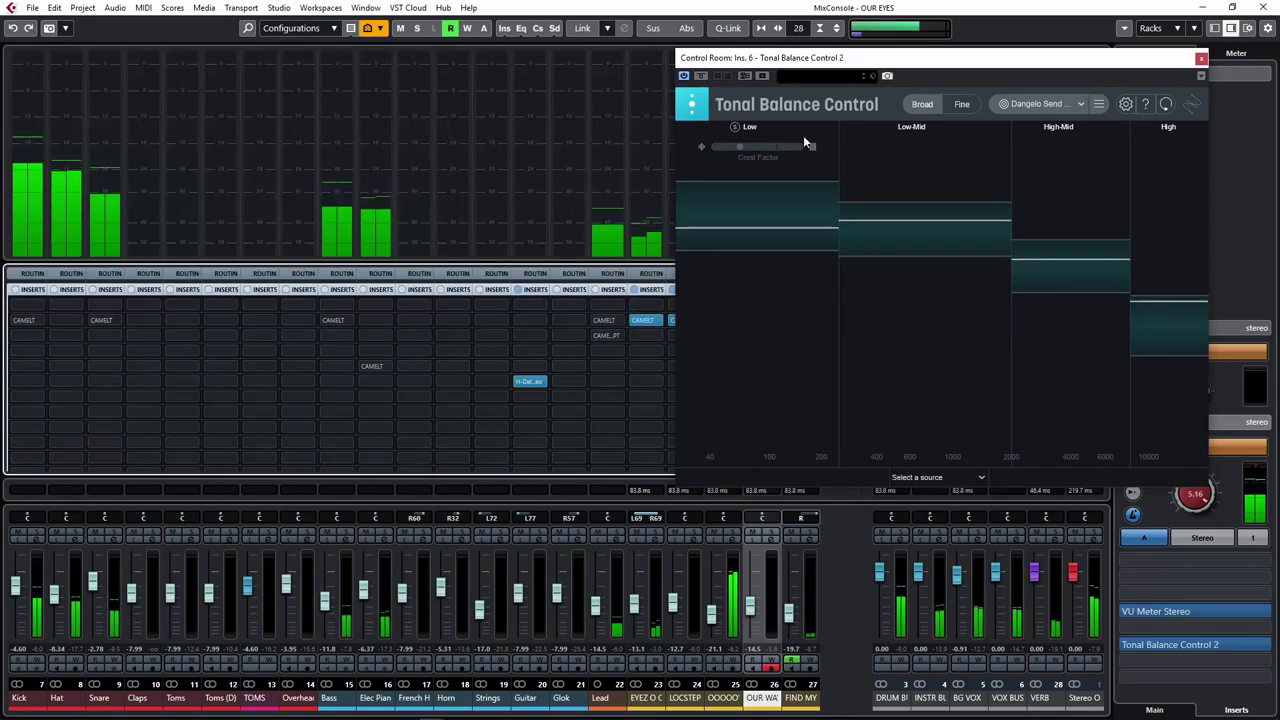
pyautogui.click(1201, 58)
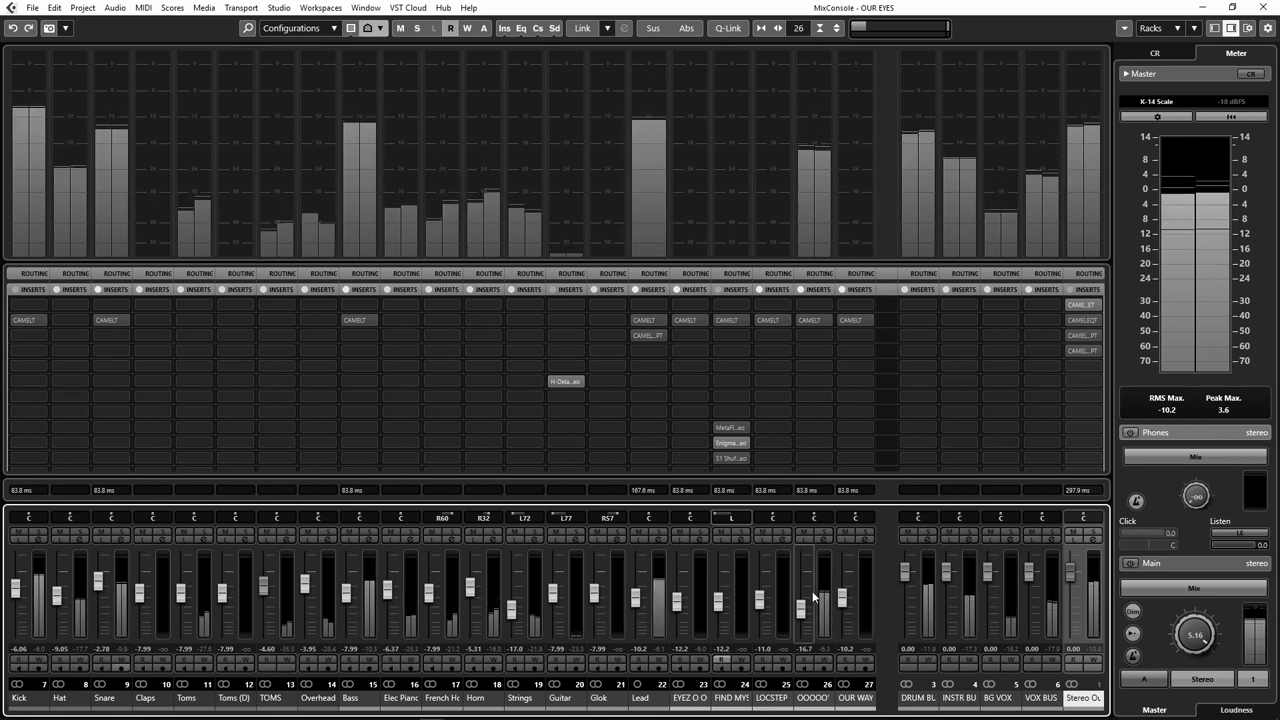
# Lower the OOOOO' channel fader to -19.7 and OUR WAY FLOOR's fader to -10.6 during playback.
pyautogui.scroll(-4, 811, 597)
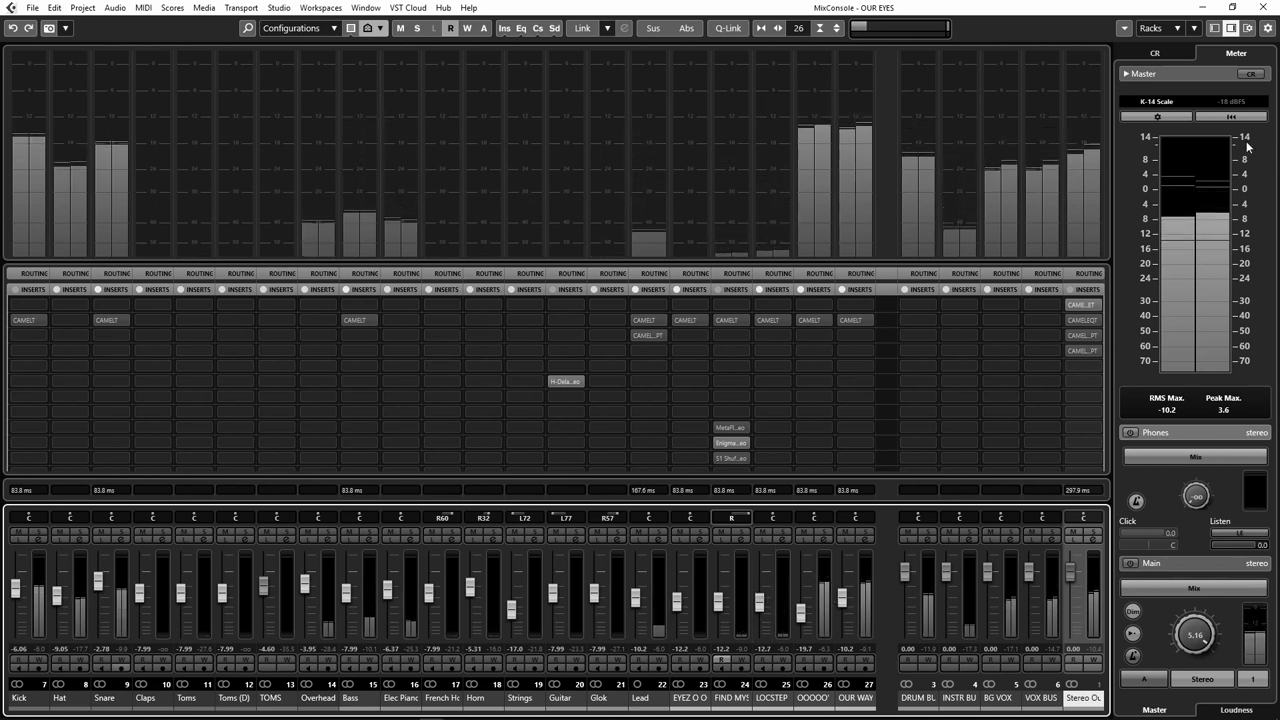
pyautogui.click(848, 594)
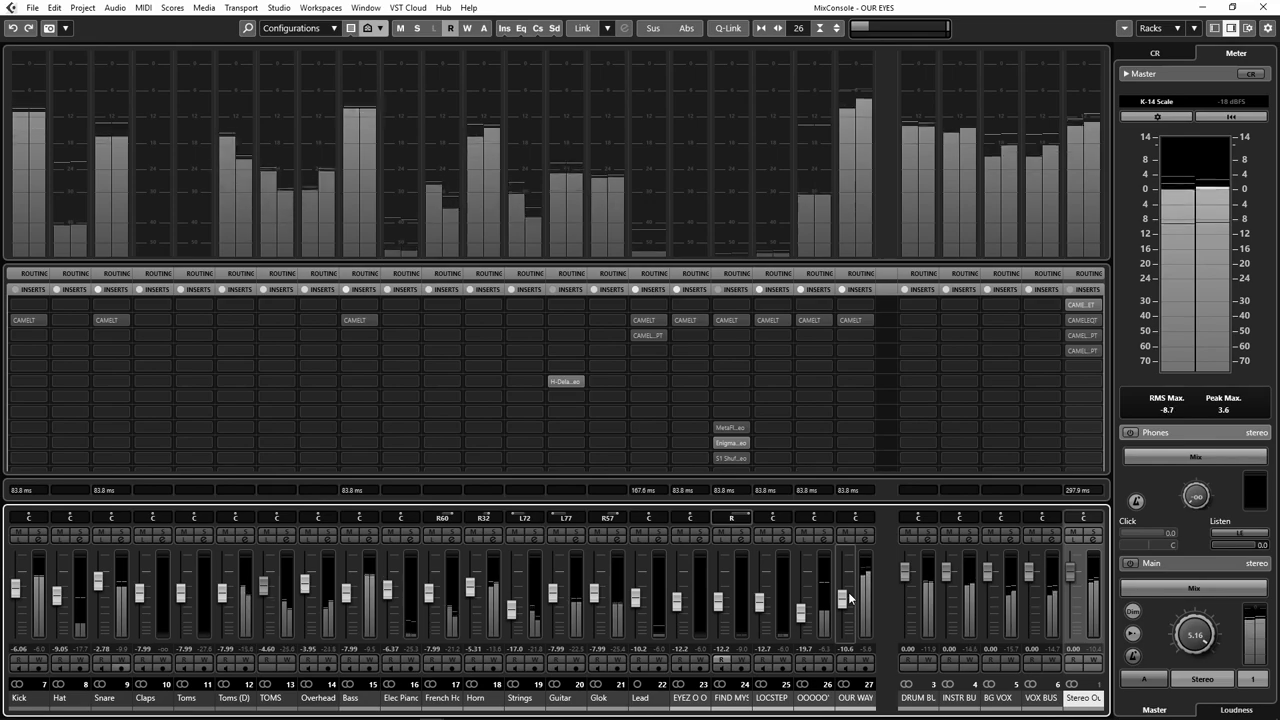